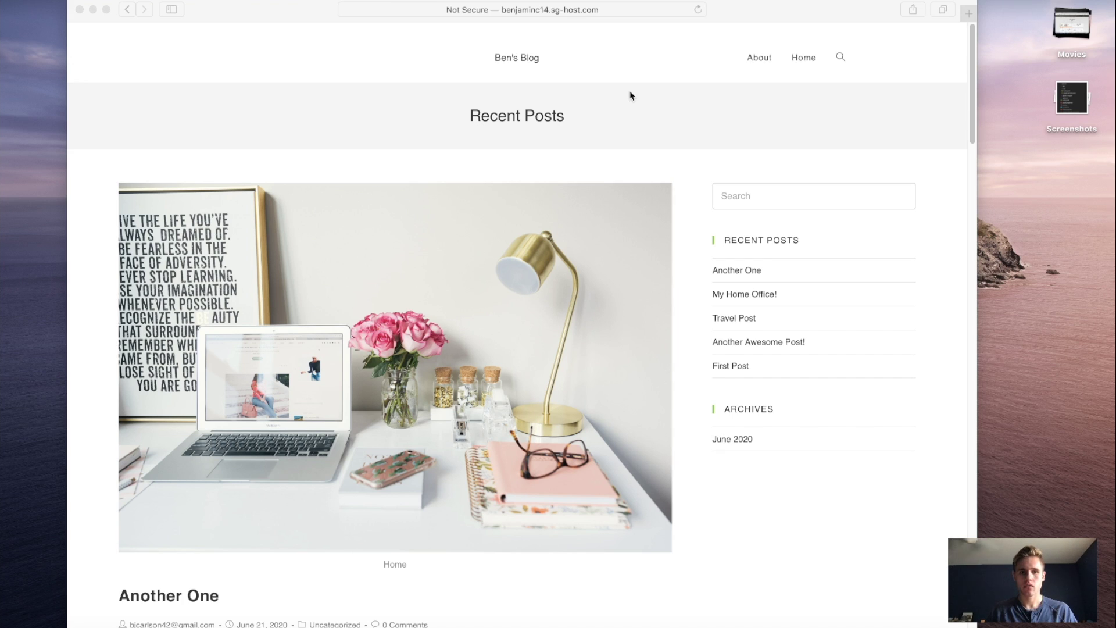
Step: Reload the blog's home page and look over its Recent Posts and Archives sidebar
{"action": "left_click", "coordinate": [517, 61]}
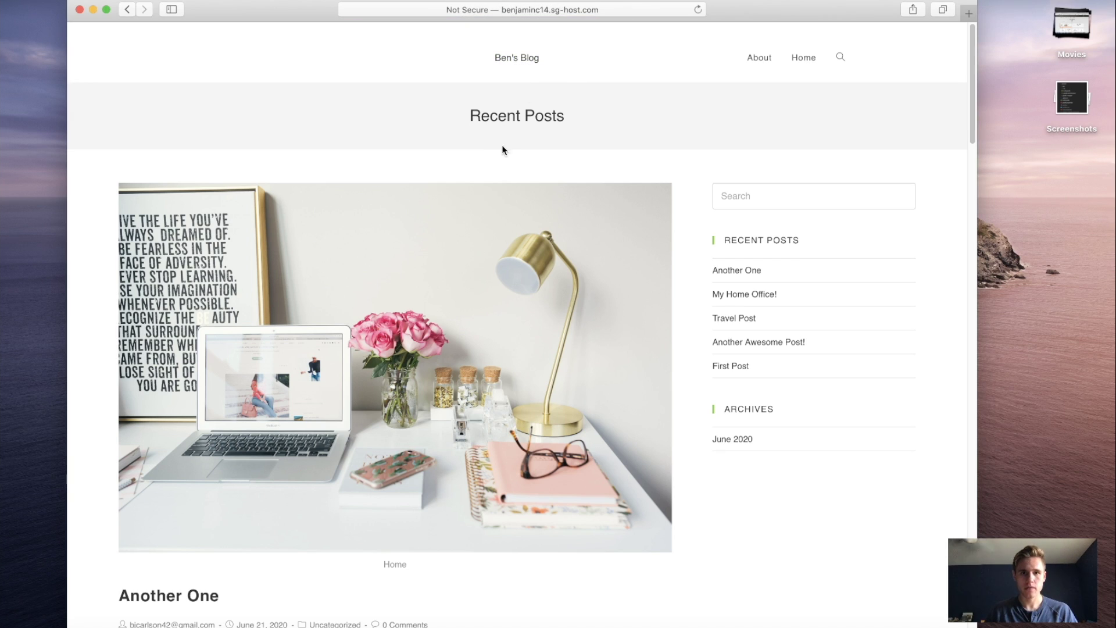
{"action": "left_click_drag", "start_coordinate": [465, 117], "coordinate": [665, 123]}
{"action": "left_click", "coordinate": [591, 116]}
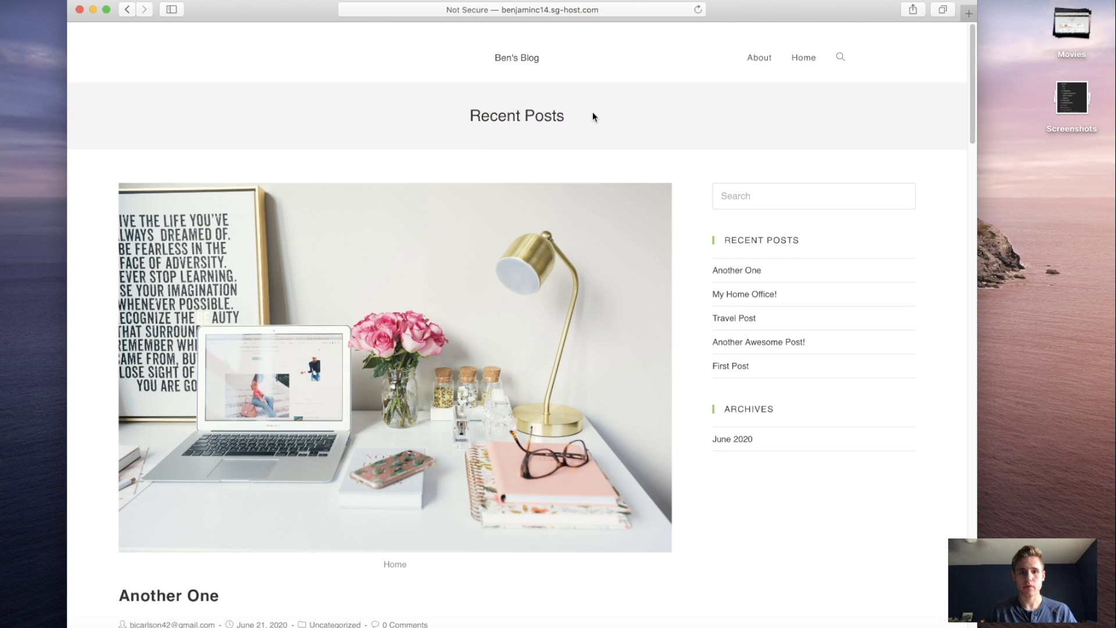
{"action": "scroll", "coordinate": [466, 157], "scroll_direction": "down", "scroll_amount": 3}
{"action": "scroll", "coordinate": [468, 160], "scroll_direction": "down", "scroll_amount": 5}
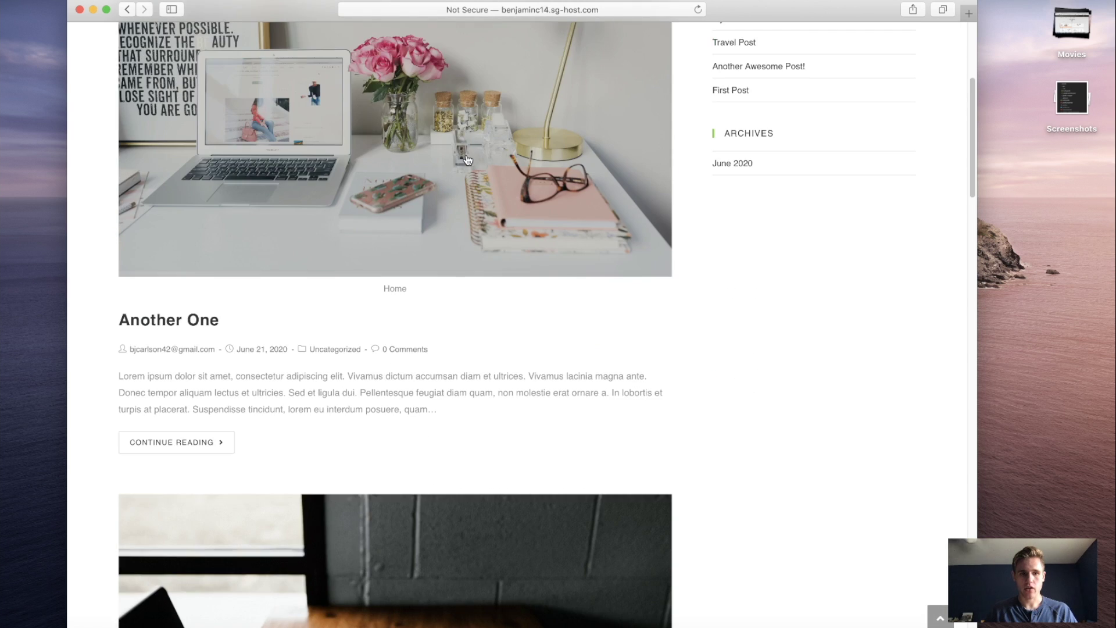
{"action": "scroll", "coordinate": [708, 136], "scroll_direction": "up", "scroll_amount": 7}
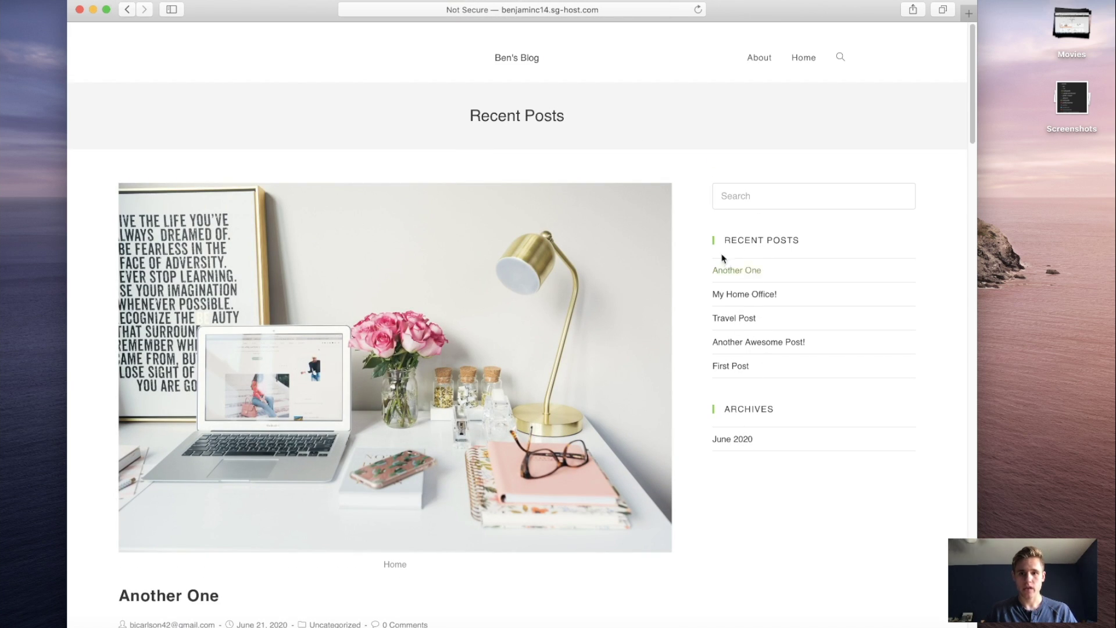
{"action": "triple_click", "coordinate": [831, 242]}
{"action": "triple_click", "coordinate": [810, 406]}
{"action": "left_click", "coordinate": [809, 369]}
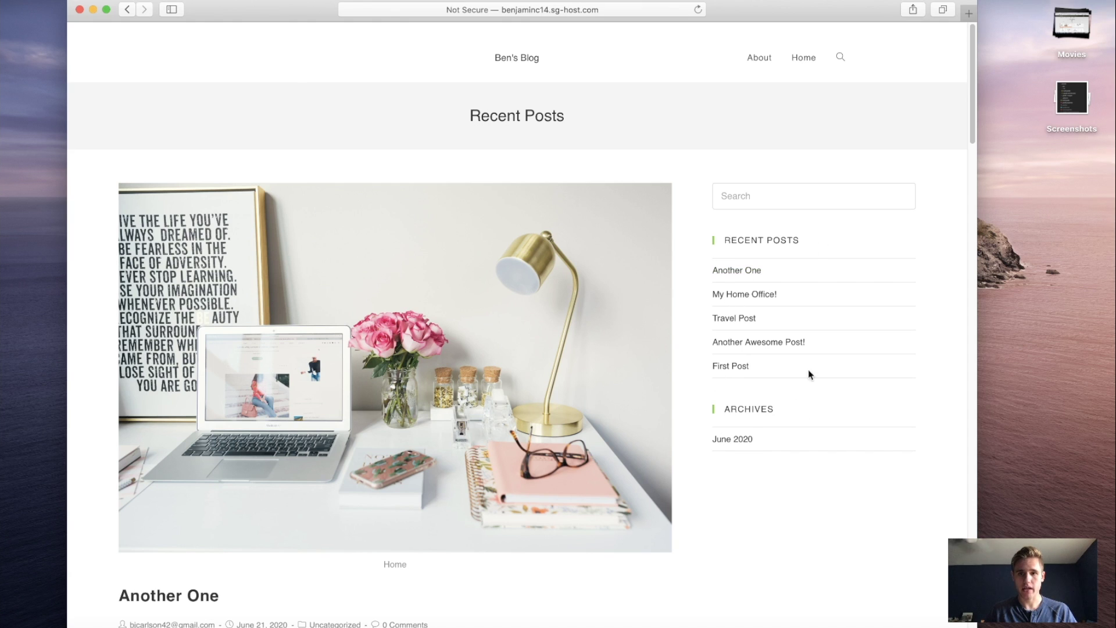
{"action": "left_click", "coordinate": [777, 194]}
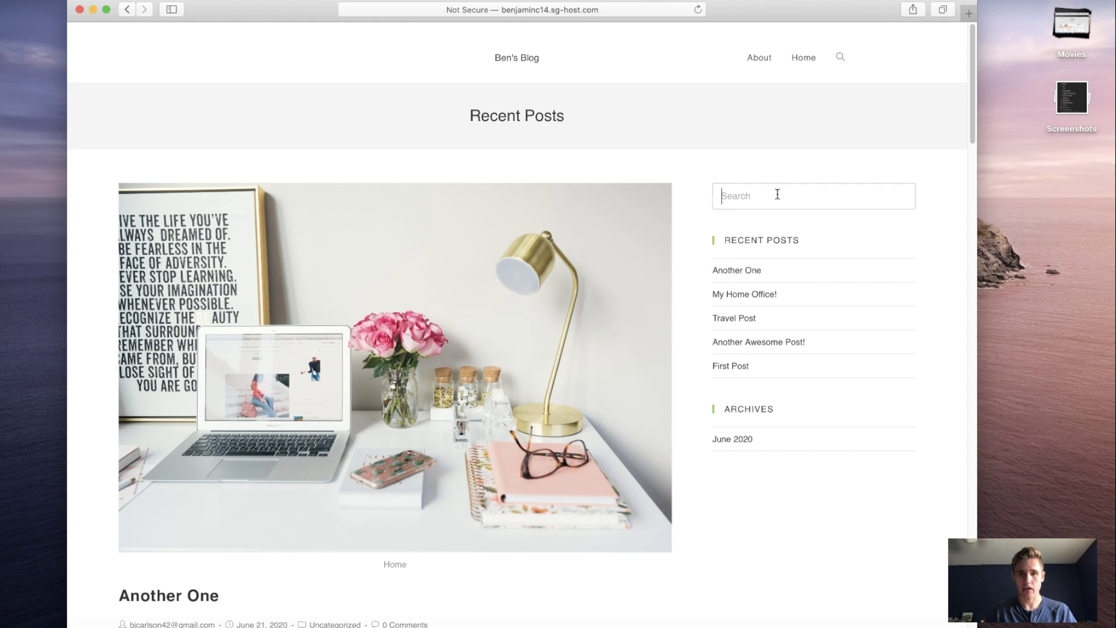
Step: View the About page's portrait, About Me text, social icons and gallery, then return home
{"action": "left_click", "coordinate": [757, 56]}
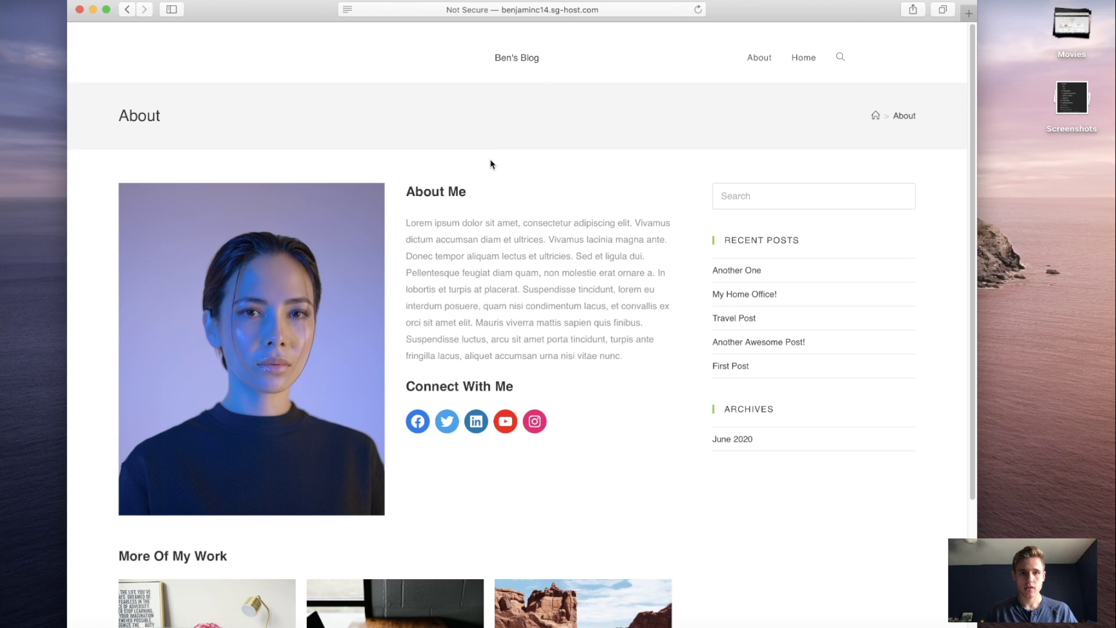
{"action": "scroll", "coordinate": [115, 343], "scroll_direction": "down", "scroll_amount": 1}
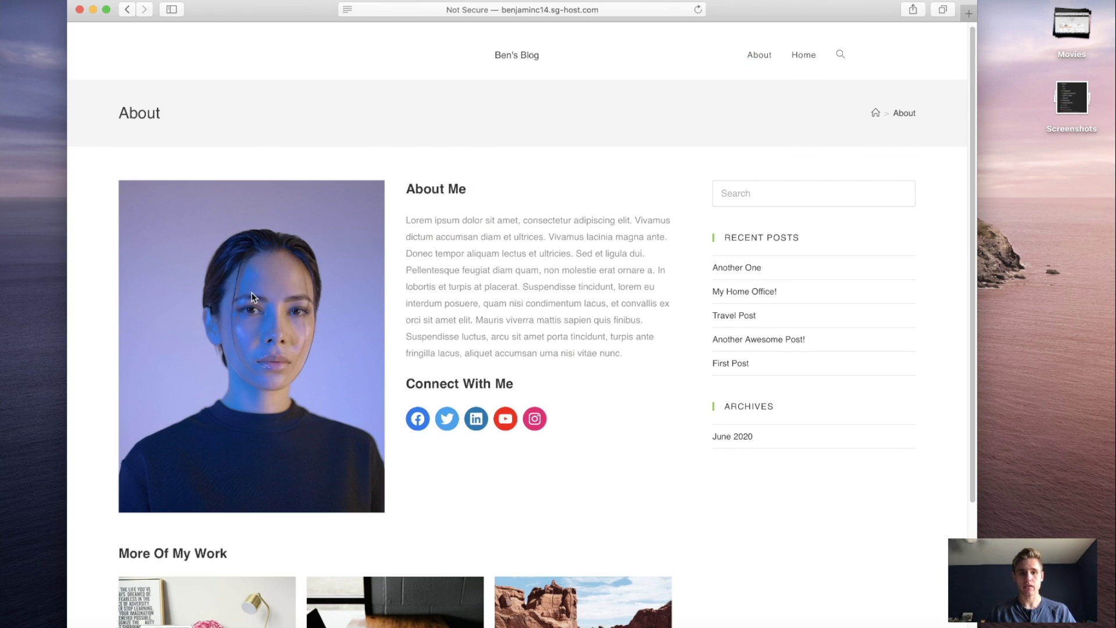
{"action": "scroll", "coordinate": [452, 223], "scroll_direction": "up", "scroll_amount": 1}
{"action": "scroll", "coordinate": [484, 256], "scroll_direction": "down", "scroll_amount": 3}
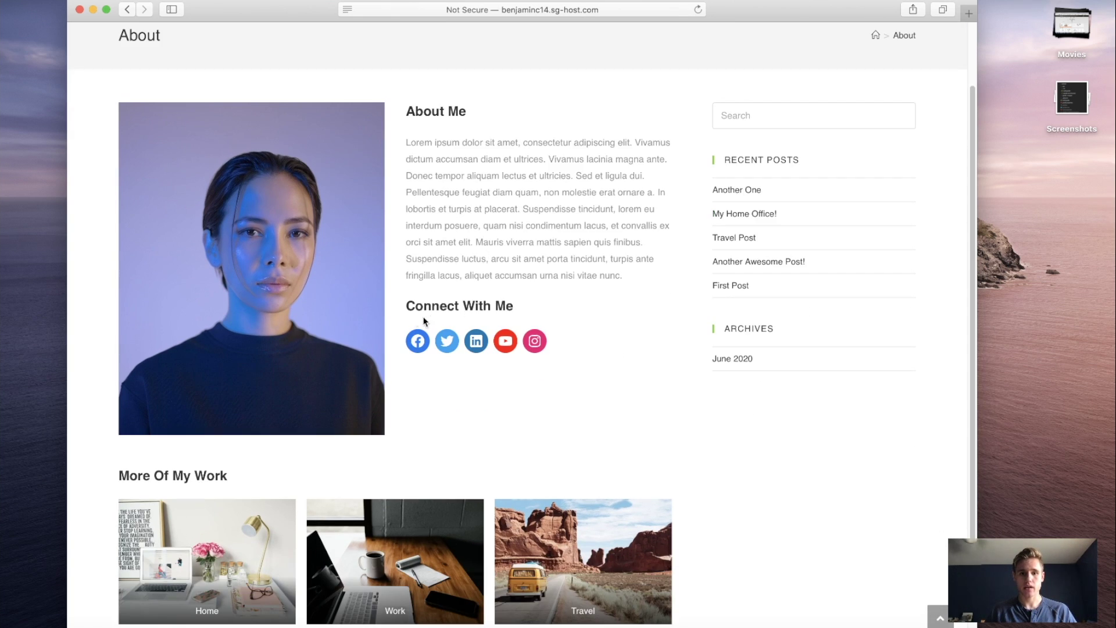
{"action": "scroll", "coordinate": [499, 337], "scroll_direction": "down", "scroll_amount": 4}
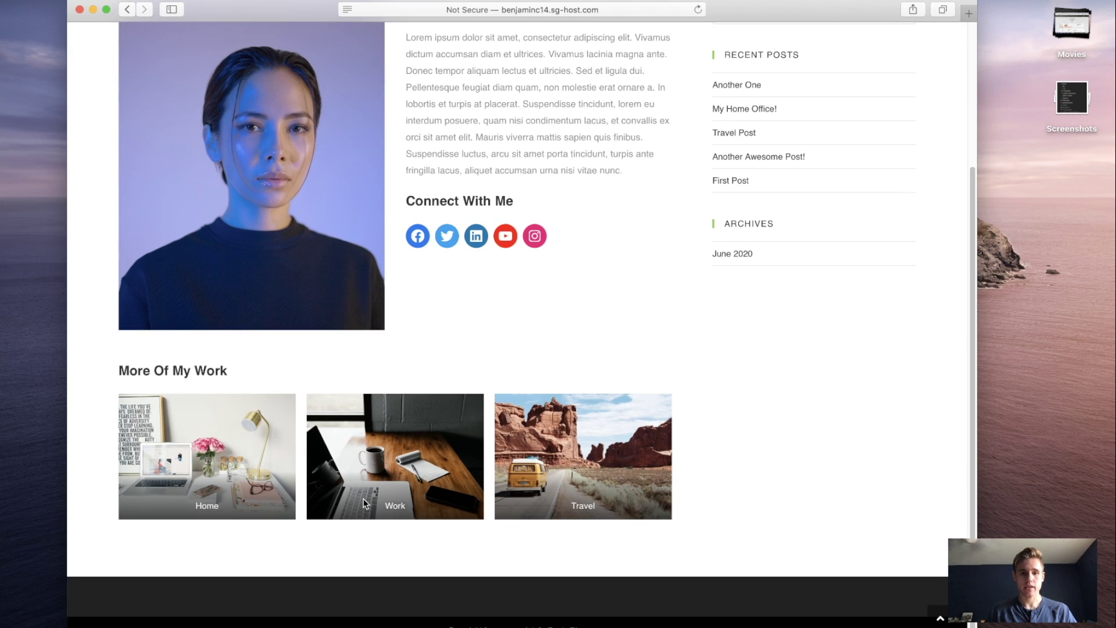
{"action": "scroll", "coordinate": [351, 429], "scroll_direction": "up", "scroll_amount": 7}
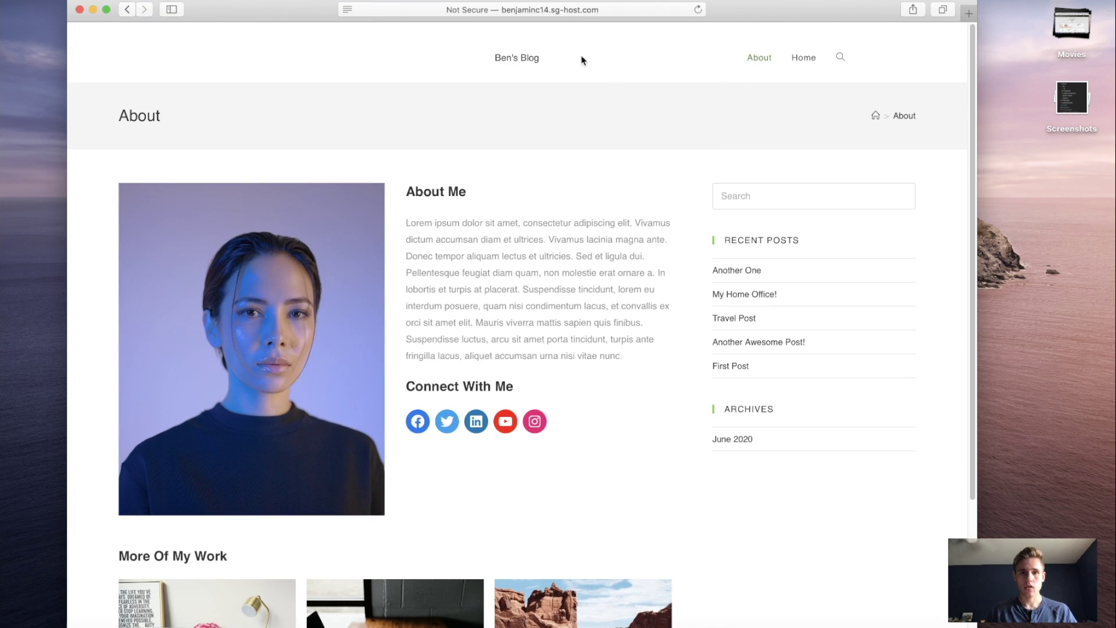
{"action": "left_click", "coordinate": [530, 59]}
Step: Open the Another One post and read through its content
{"action": "scroll", "coordinate": [366, 251], "scroll_direction": "down", "scroll_amount": 2}
{"action": "left_click", "coordinate": [365, 250]}
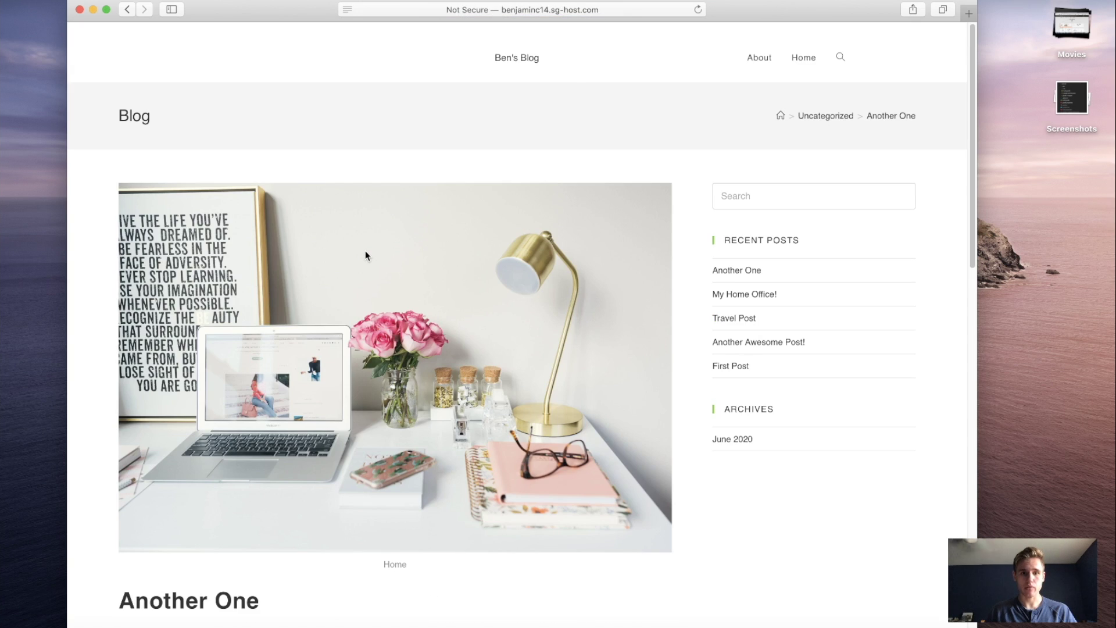
{"action": "scroll", "coordinate": [364, 250], "scroll_direction": "down", "scroll_amount": 2}
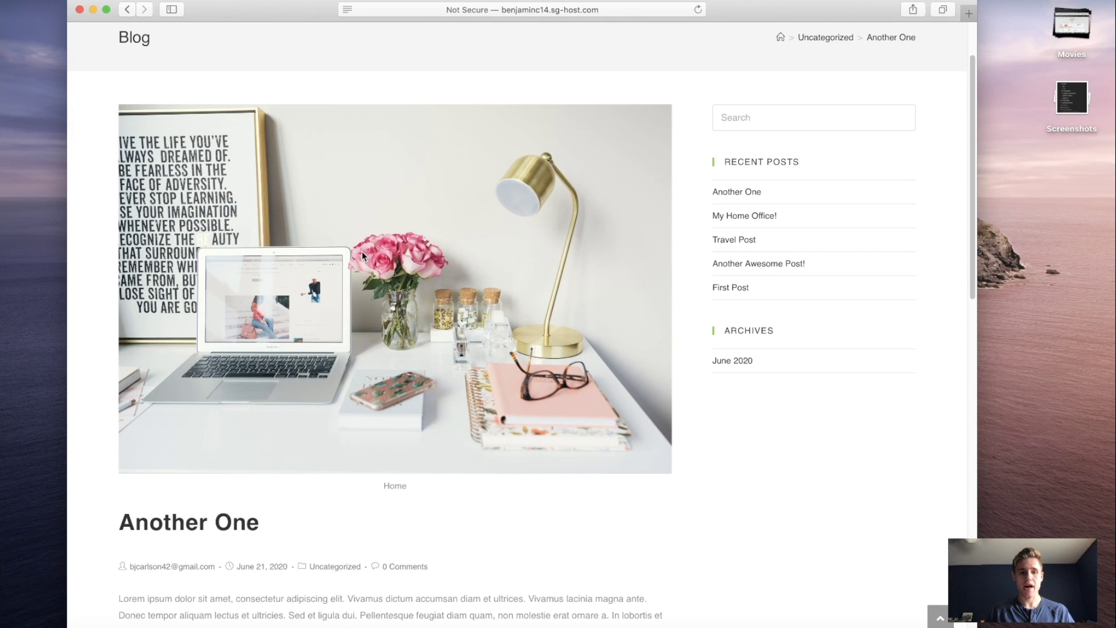
{"action": "scroll", "coordinate": [362, 252], "scroll_direction": "down", "scroll_amount": 5}
{"action": "scroll", "coordinate": [406, 258], "scroll_direction": "up", "scroll_amount": 4}
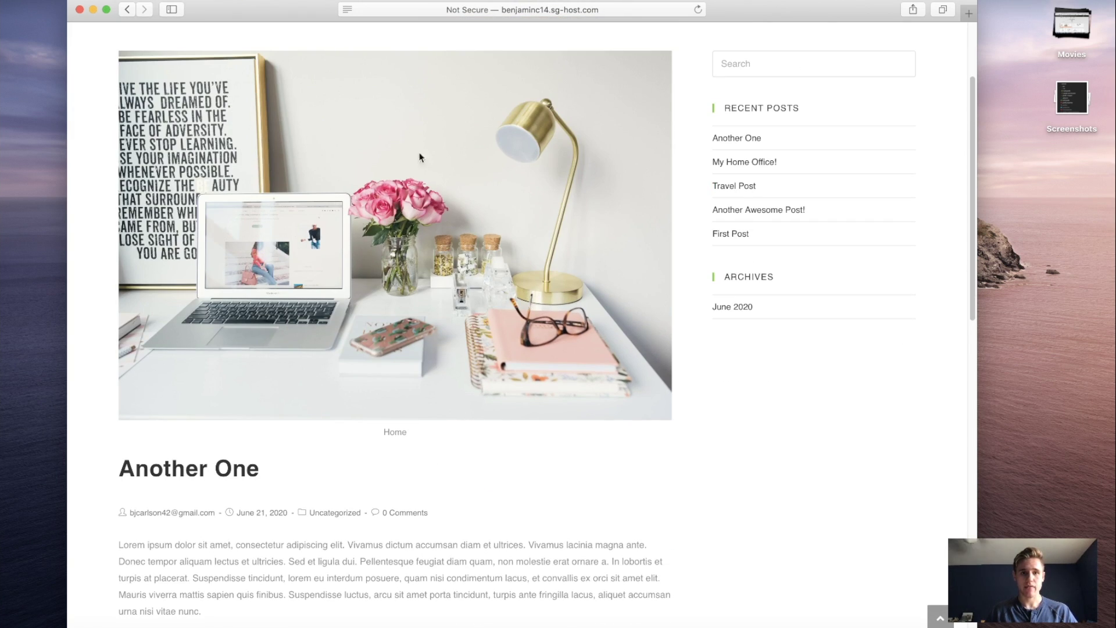
{"action": "scroll", "coordinate": [344, 233], "scroll_direction": "down", "scroll_amount": 6}
{"action": "scroll", "coordinate": [260, 273], "scroll_direction": "down", "scroll_amount": 1}
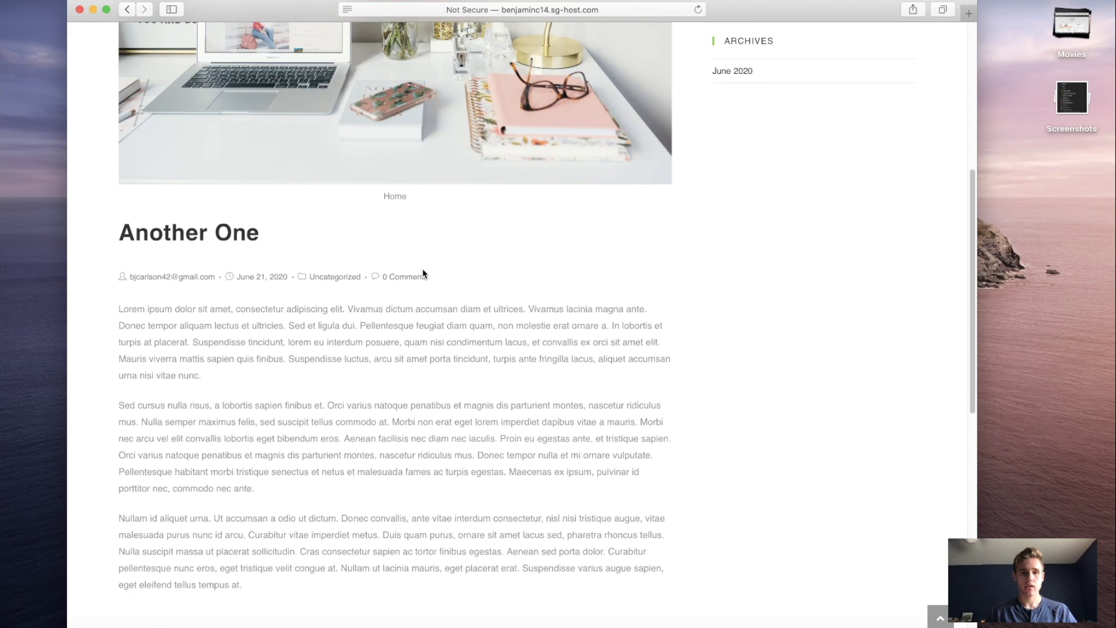
{"action": "left_click_drag", "start_coordinate": [429, 277], "coordinate": [116, 281]}
{"action": "left_click", "coordinate": [133, 299]}
Step: Move down past the You Might Also Like posts to the Leave a Reply form
{"action": "scroll", "coordinate": [136, 299], "scroll_direction": "down", "scroll_amount": 2}
{"action": "scroll", "coordinate": [234, 241], "scroll_direction": "down", "scroll_amount": 7}
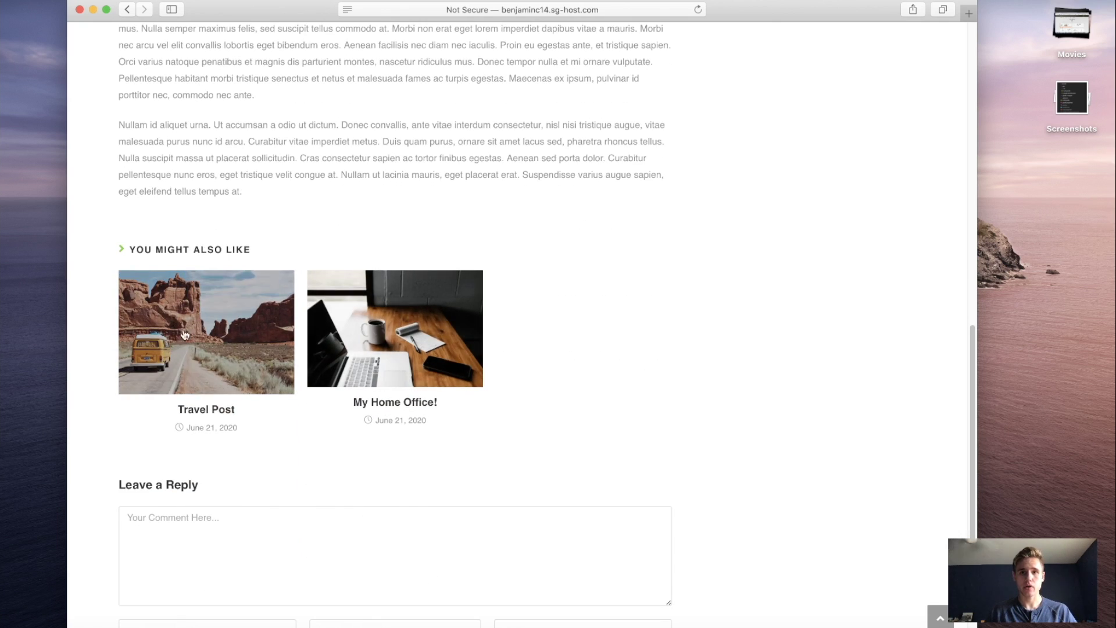
{"action": "left_click_drag", "start_coordinate": [124, 249], "coordinate": [300, 249]}
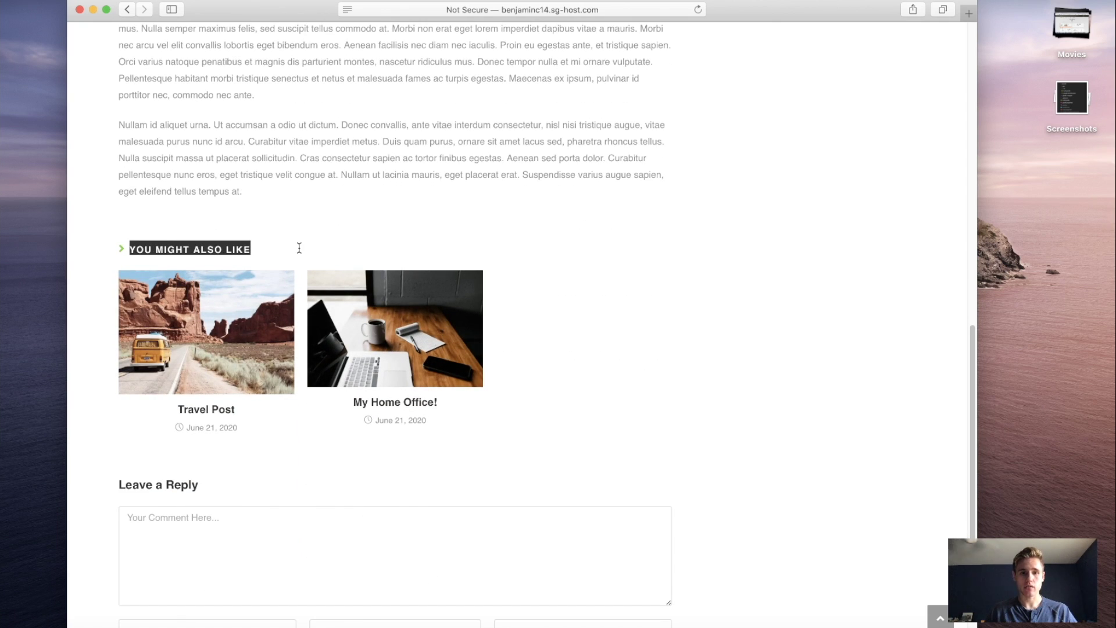
{"action": "left_click", "coordinate": [304, 251]}
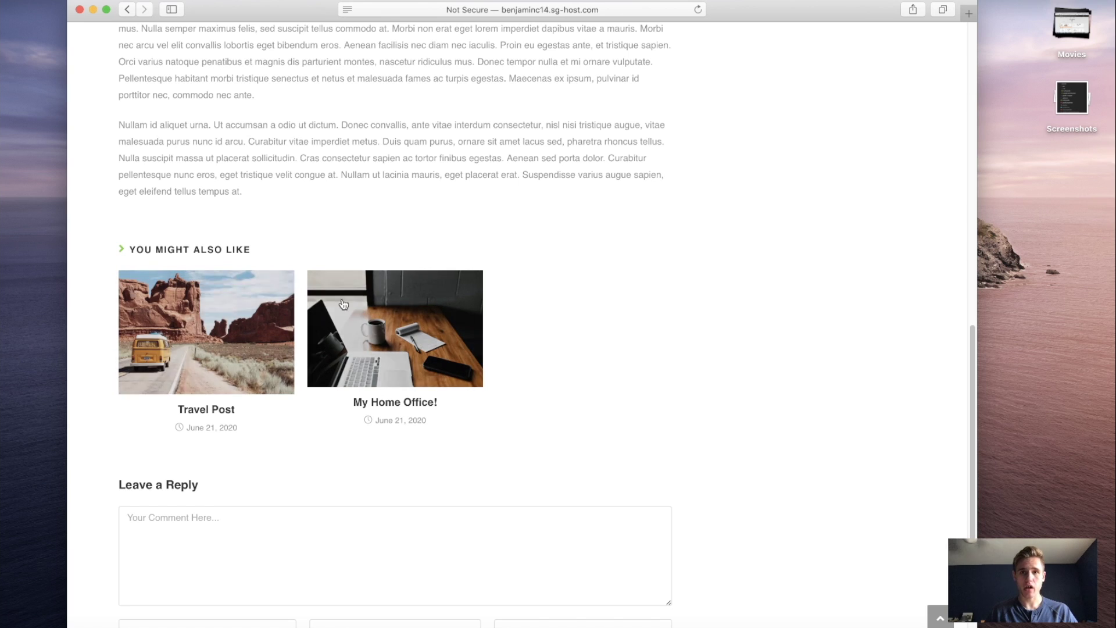
{"action": "scroll", "coordinate": [393, 319], "scroll_direction": "down", "scroll_amount": 3}
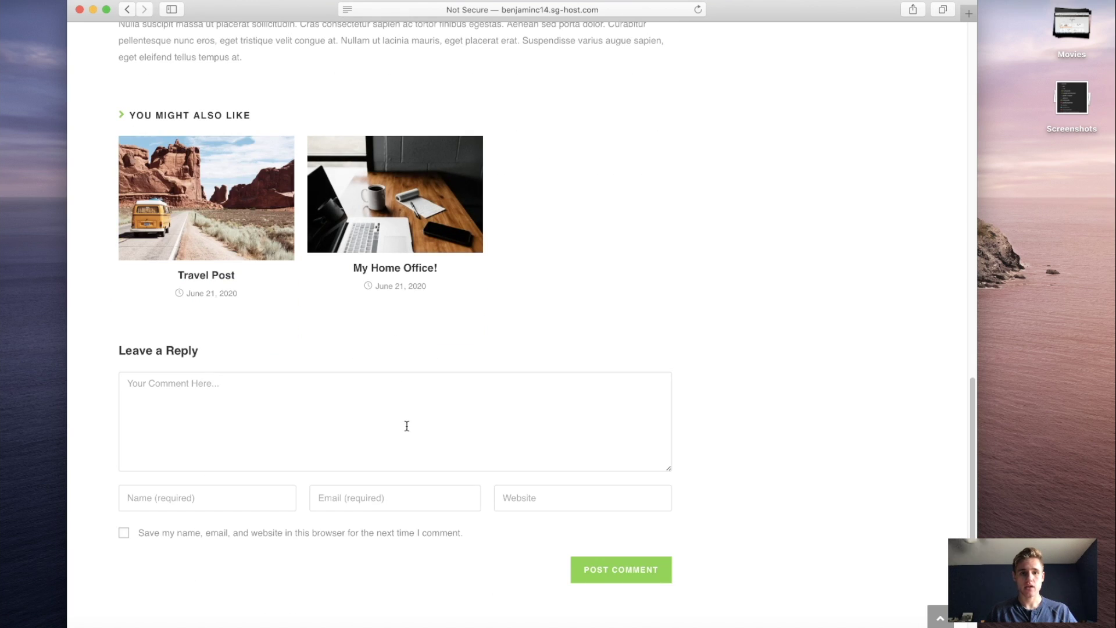
{"action": "scroll", "coordinate": [303, 394], "scroll_direction": "down", "scroll_amount": 1}
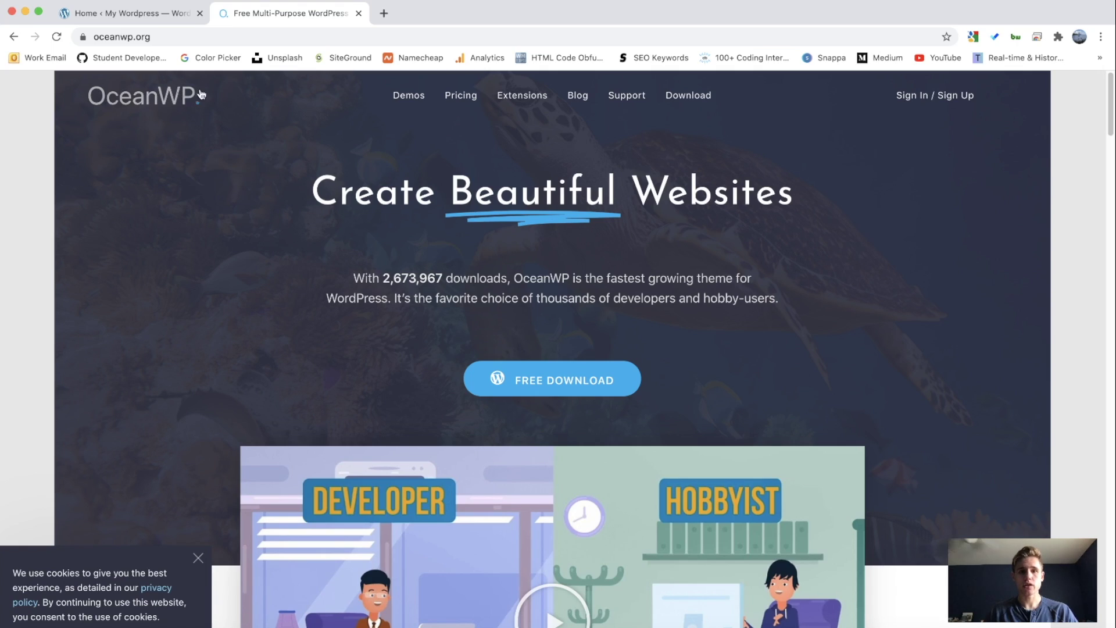
Step: On oceanwp.org, open the FREE DOWNLOAD form and focus its First Name field
{"action": "left_click", "coordinate": [187, 38]}
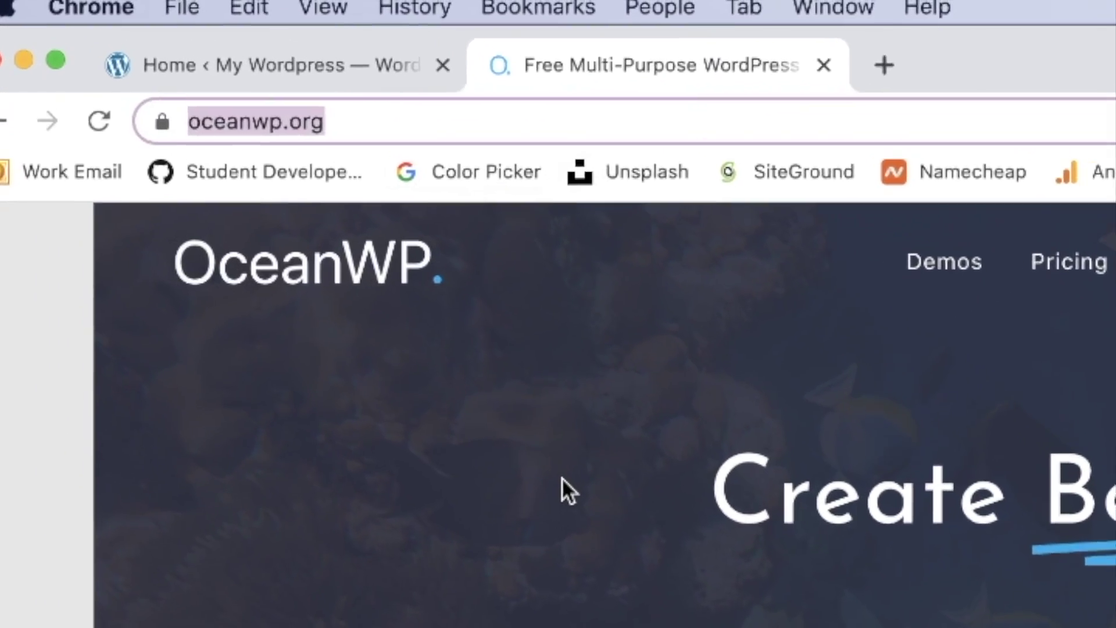
{"action": "left_click", "coordinate": [328, 267]}
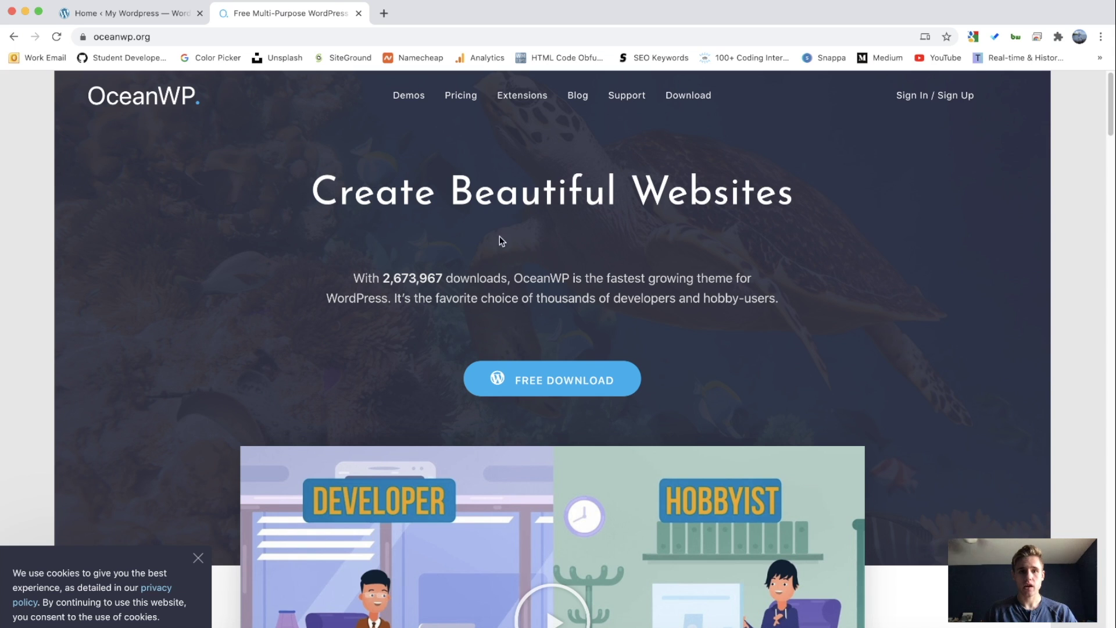
{"action": "left_click", "coordinate": [560, 378]}
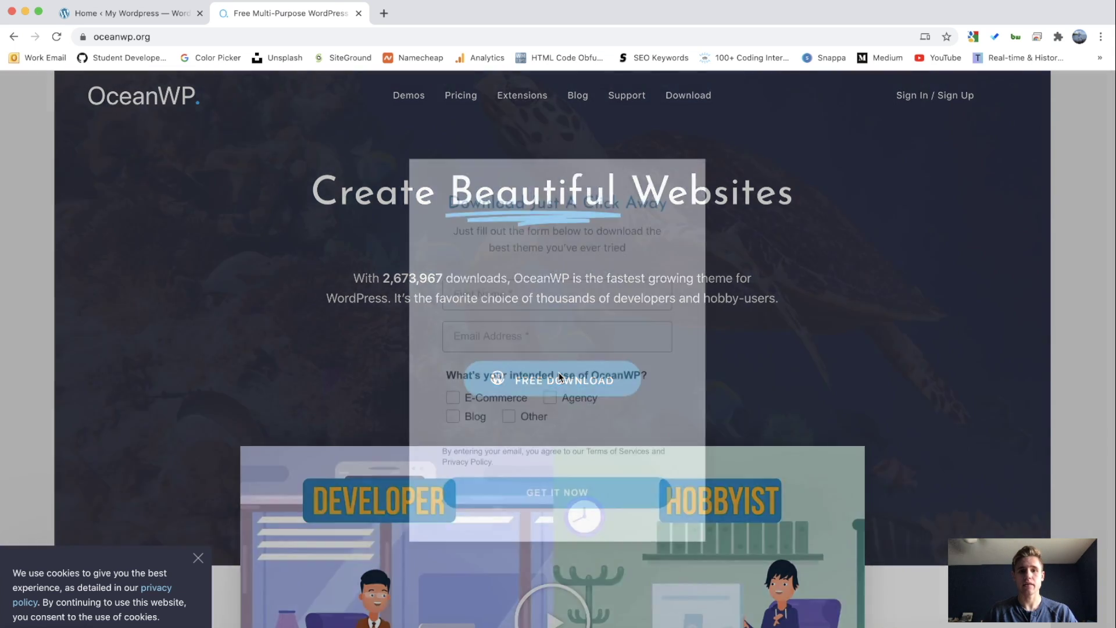
{"action": "left_click", "coordinate": [547, 302]}
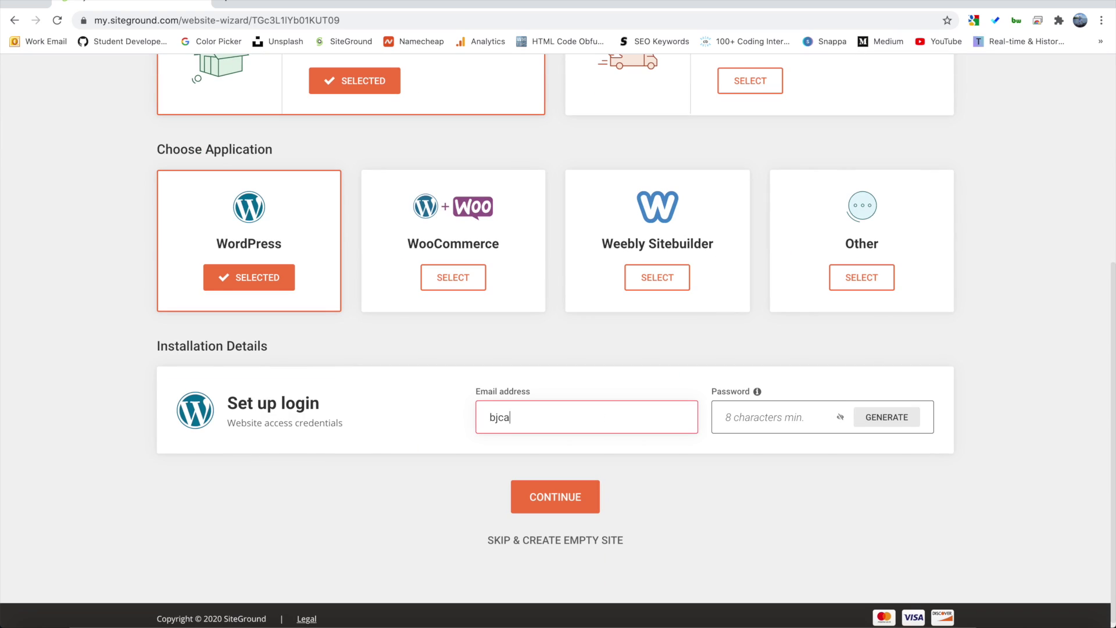
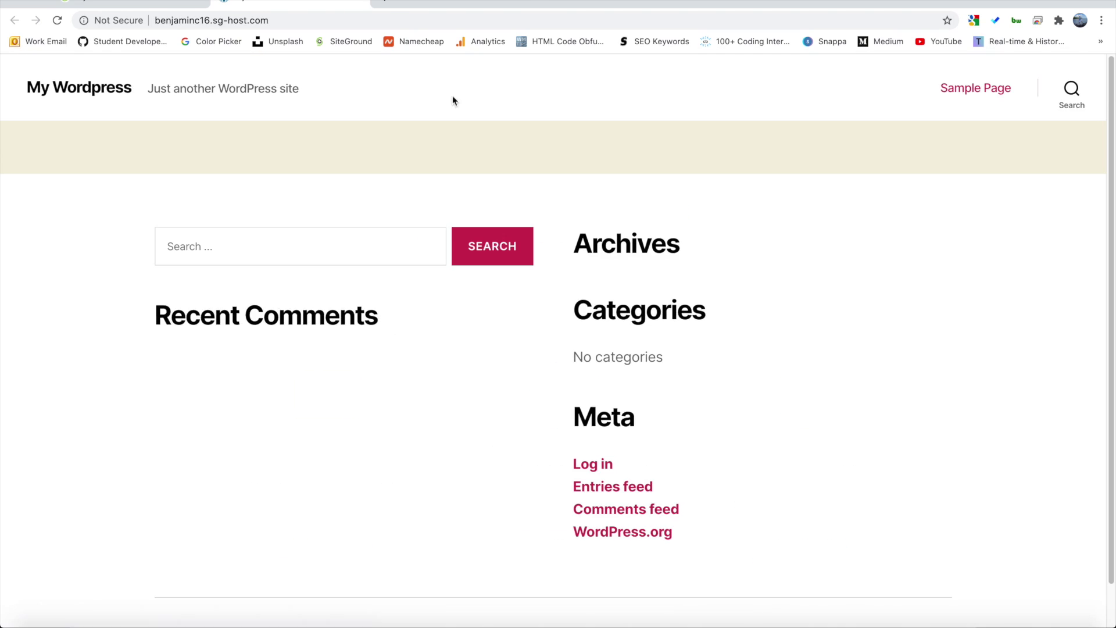
Step: Finish the SiteGround site, then log in at /wp-admin with the account e-mail and password, Remember Me ticked
{"action": "left_click", "coordinate": [445, 23]}
{"action": "type", "text": "/wp-admin"}
{"action": "key", "text": "Return"}
{"action": "key", "text": "Tab"}
{"action": "type", "text": "*************"}
{"action": "left_click", "coordinate": [474, 346]}
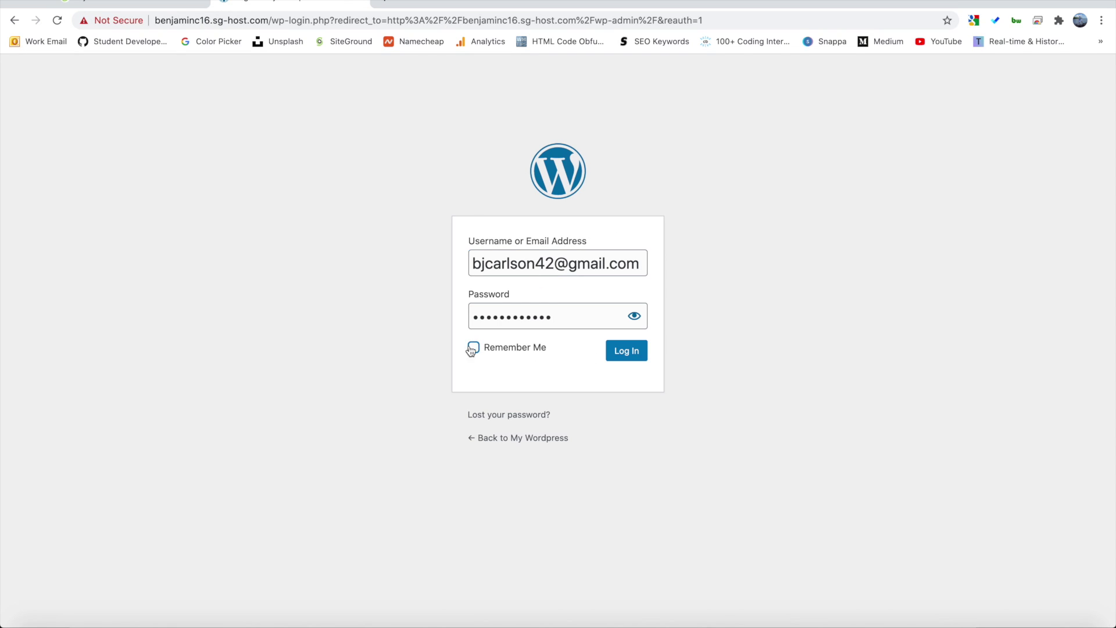
{"action": "left_click", "coordinate": [626, 349]}
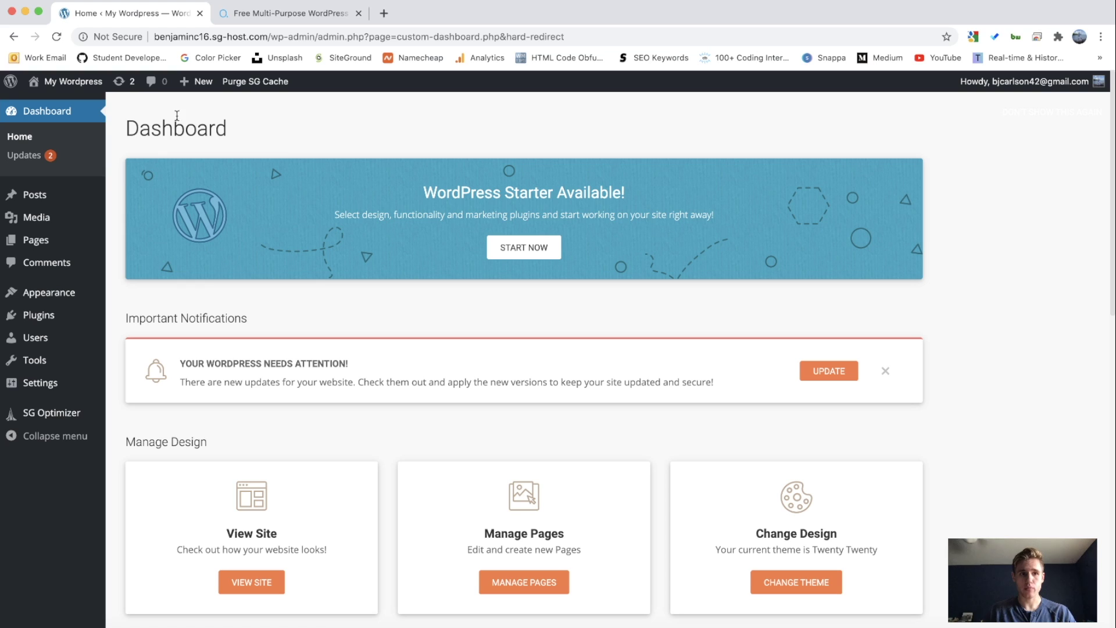
Step: Check the public homepage, return to the Dashboard, and open Appearance > Themes
{"action": "left_click", "coordinate": [77, 86]}
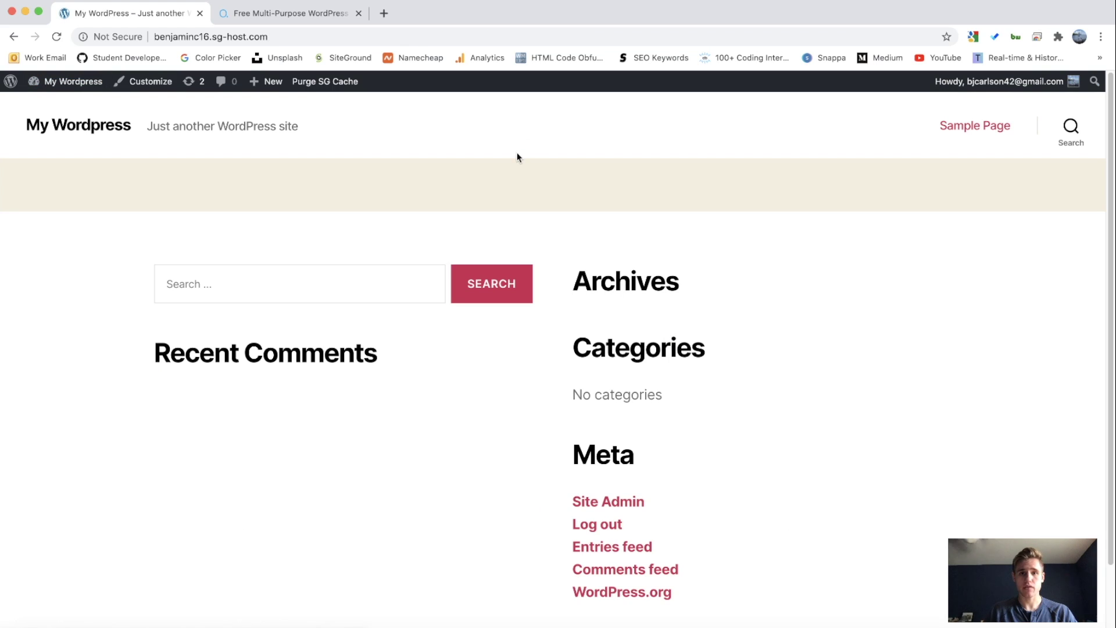
{"action": "scroll", "coordinate": [525, 182], "scroll_direction": "down", "scroll_amount": 3}
{"action": "scroll", "coordinate": [529, 191], "scroll_direction": "up", "scroll_amount": 3}
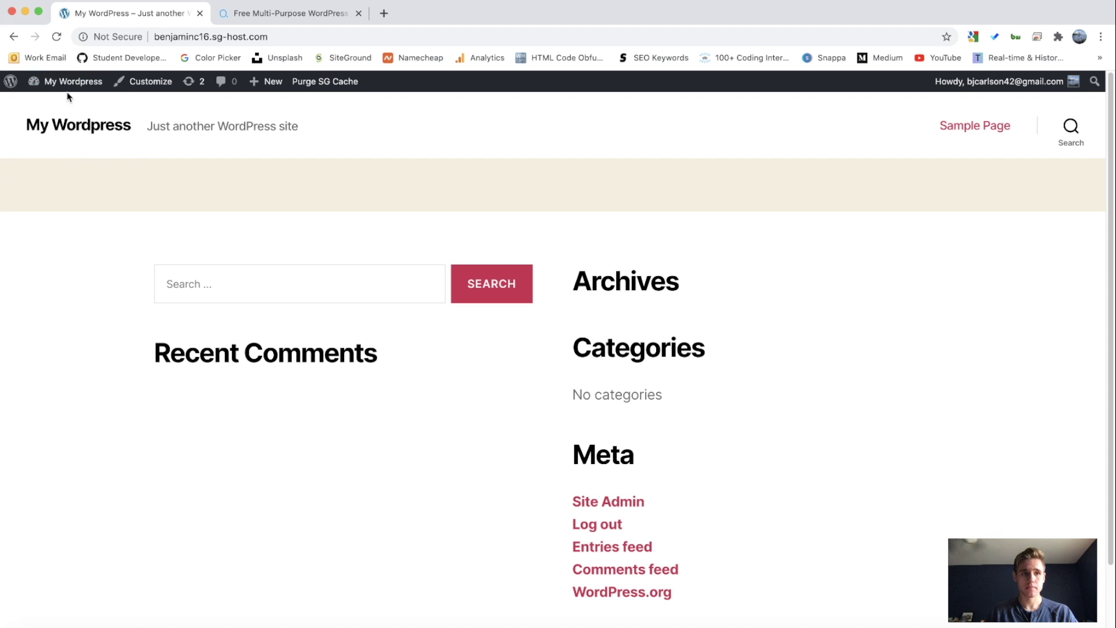
{"action": "left_click", "coordinate": [52, 102]}
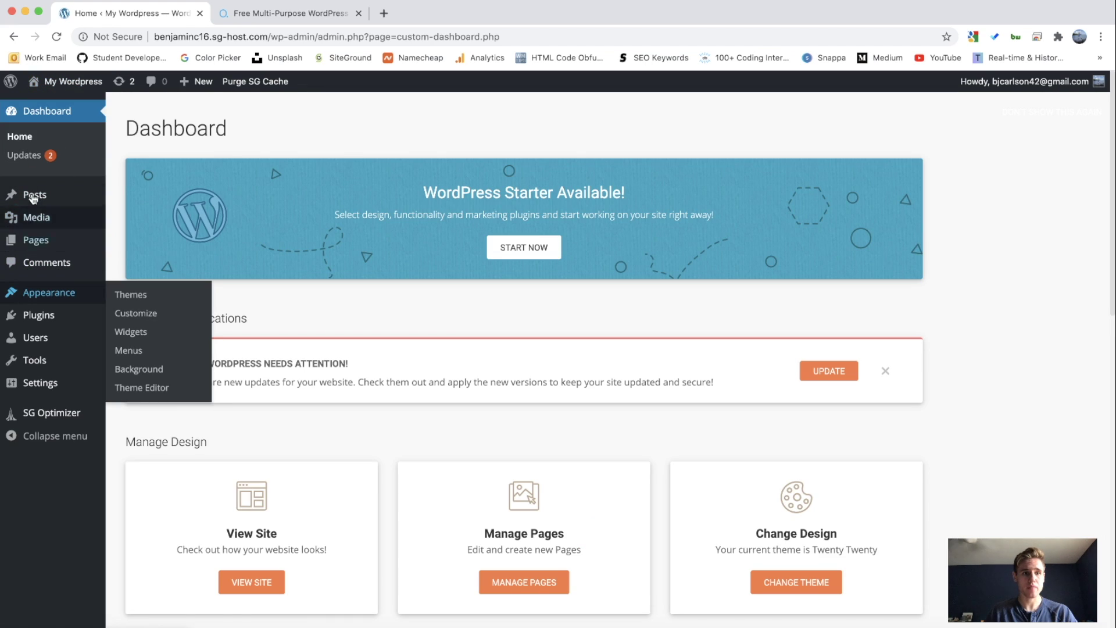
{"action": "mouse_move", "coordinate": [42, 297]}
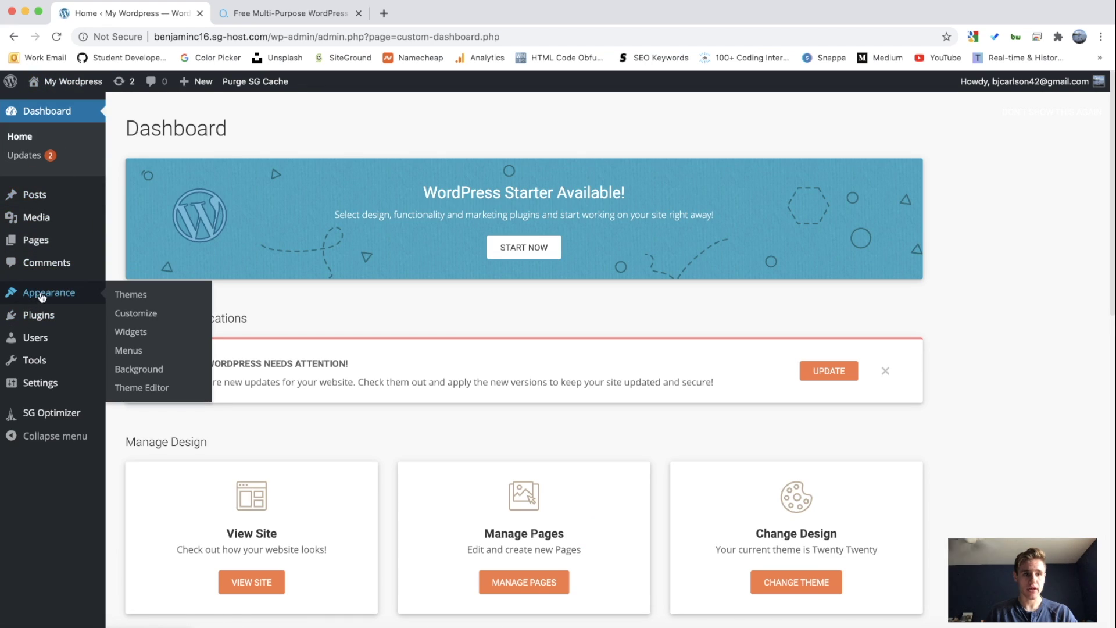
{"action": "left_click", "coordinate": [131, 295]}
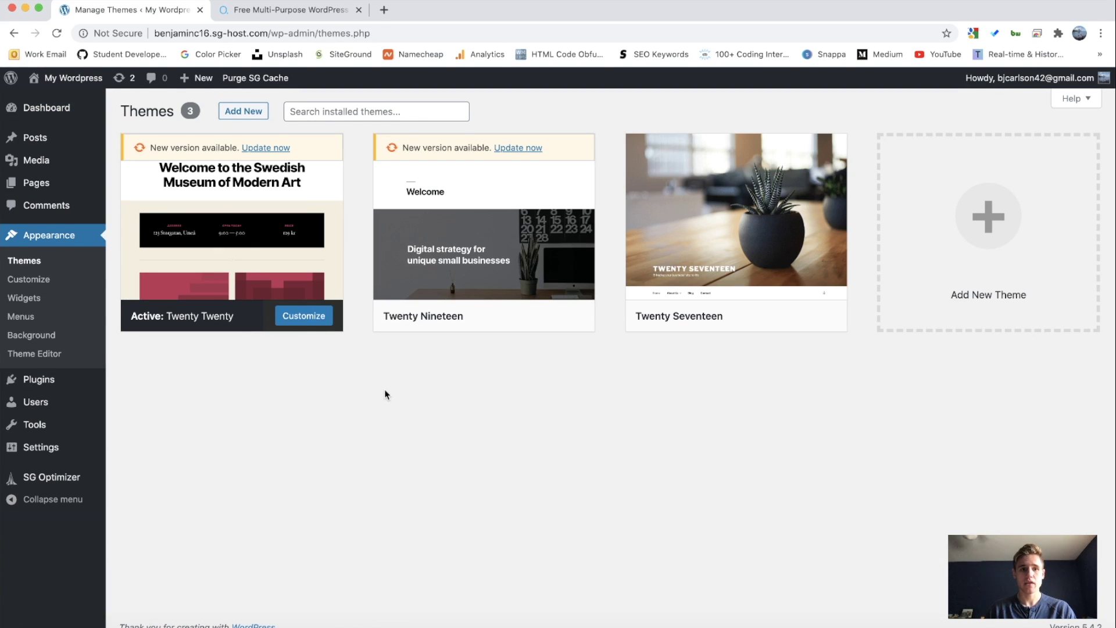
Step: Upload oceanwp.1.8.3.zip through Add New > Upload Theme and install it
{"action": "left_click", "coordinate": [244, 113]}
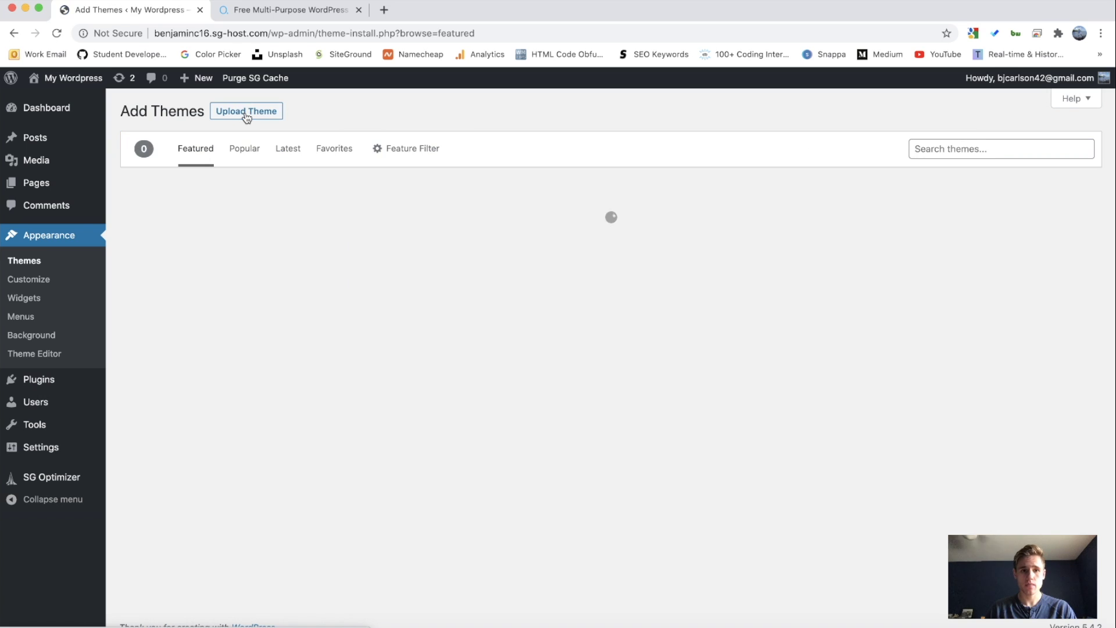
{"action": "left_click", "coordinate": [249, 113]}
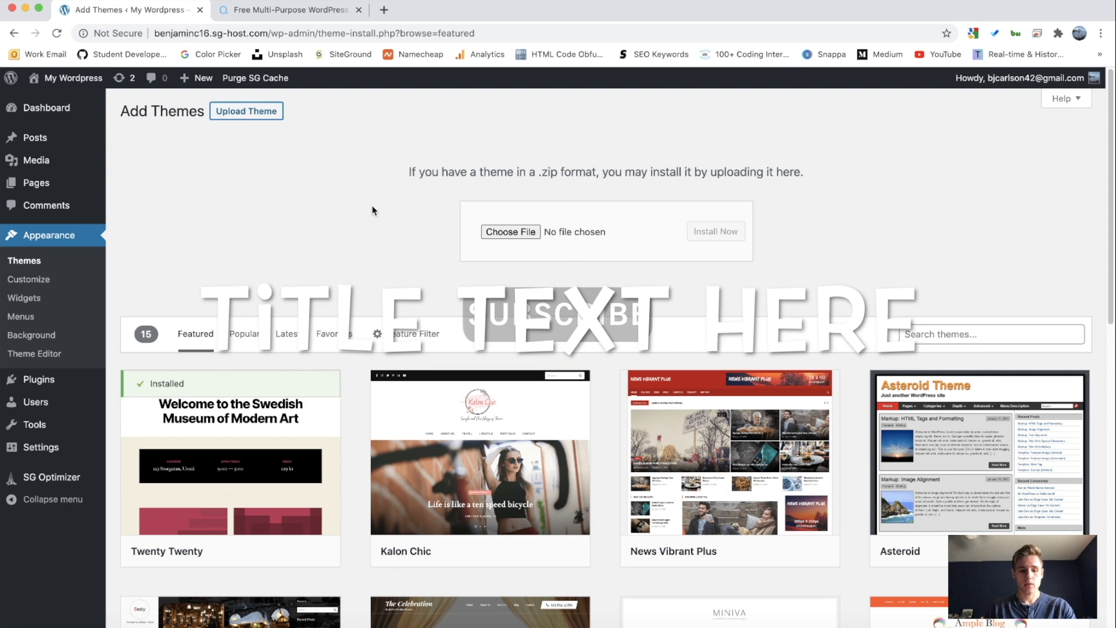
{"action": "left_click", "coordinate": [510, 231]}
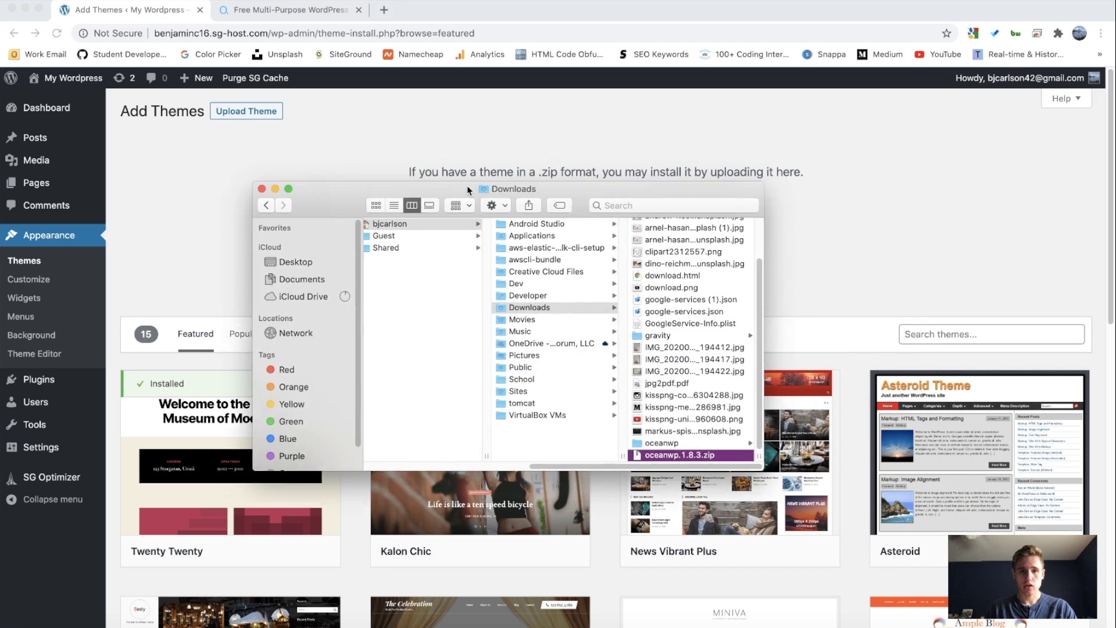
{"action": "left_click_drag", "start_coordinate": [469, 190], "coordinate": [358, 308]}
{"action": "left_click_drag", "start_coordinate": [546, 564], "coordinate": [518, 230]}
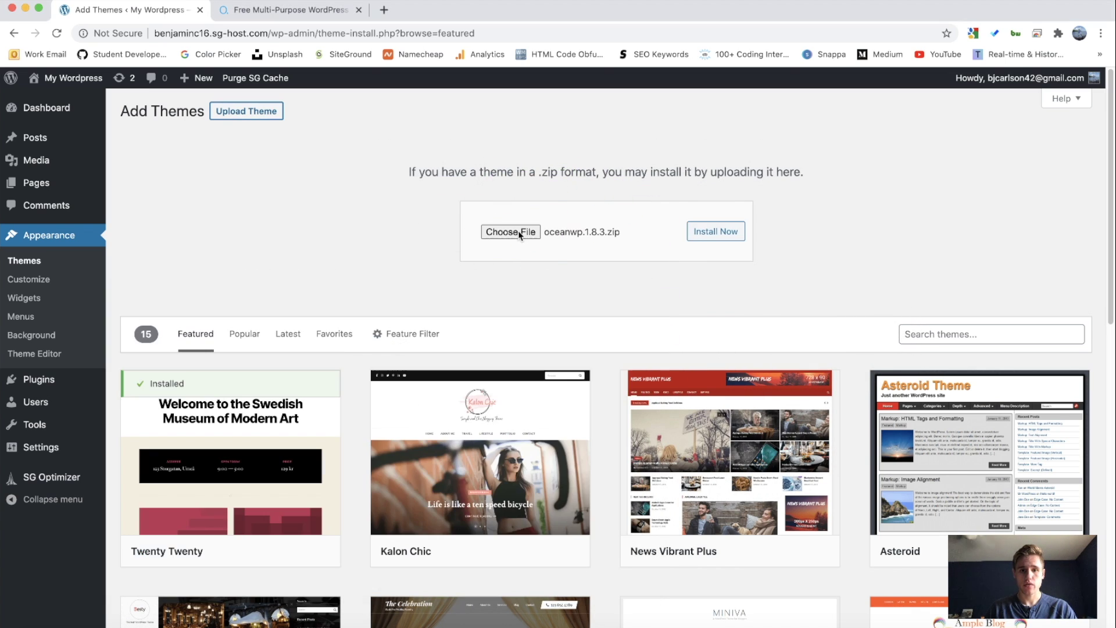
{"action": "left_click", "coordinate": [727, 234]}
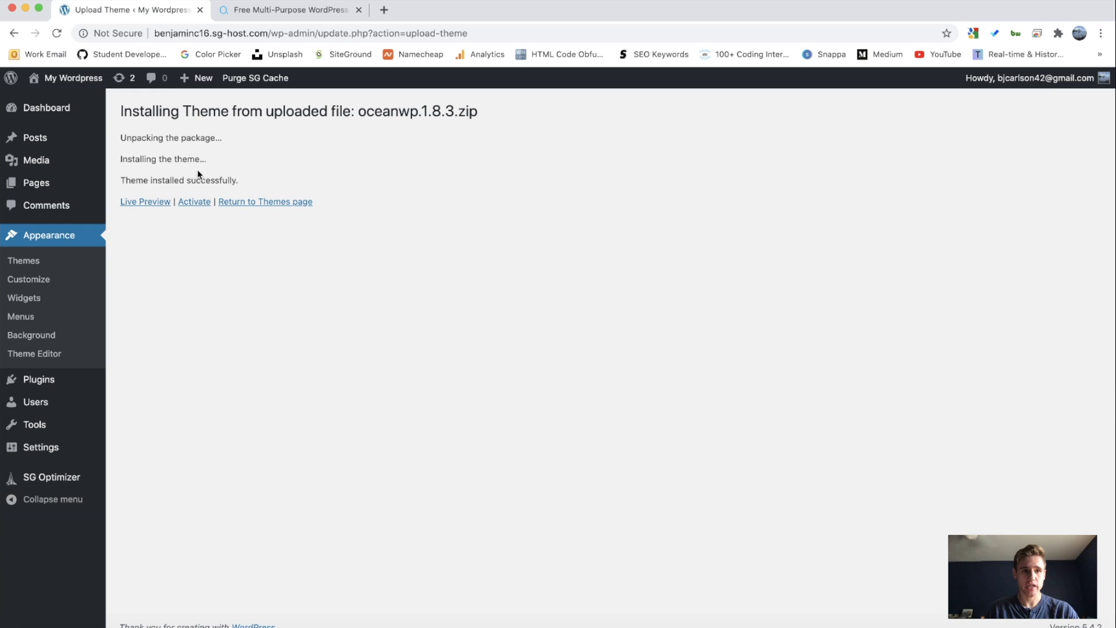
Step: Review the unpacking and installation success messages, then activate the OceanWP theme
{"action": "left_click_drag", "start_coordinate": [121, 141], "coordinate": [233, 143]}
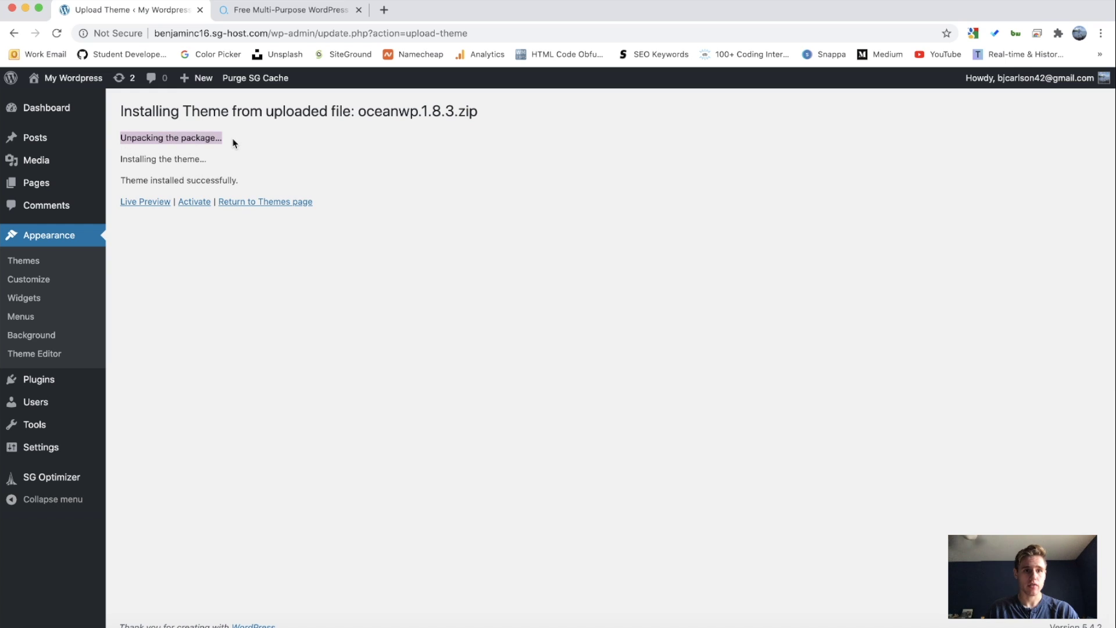
{"action": "left_click", "coordinate": [235, 143]}
{"action": "left_click_drag", "start_coordinate": [121, 158], "coordinate": [239, 159]}
{"action": "left_click", "coordinate": [239, 160]}
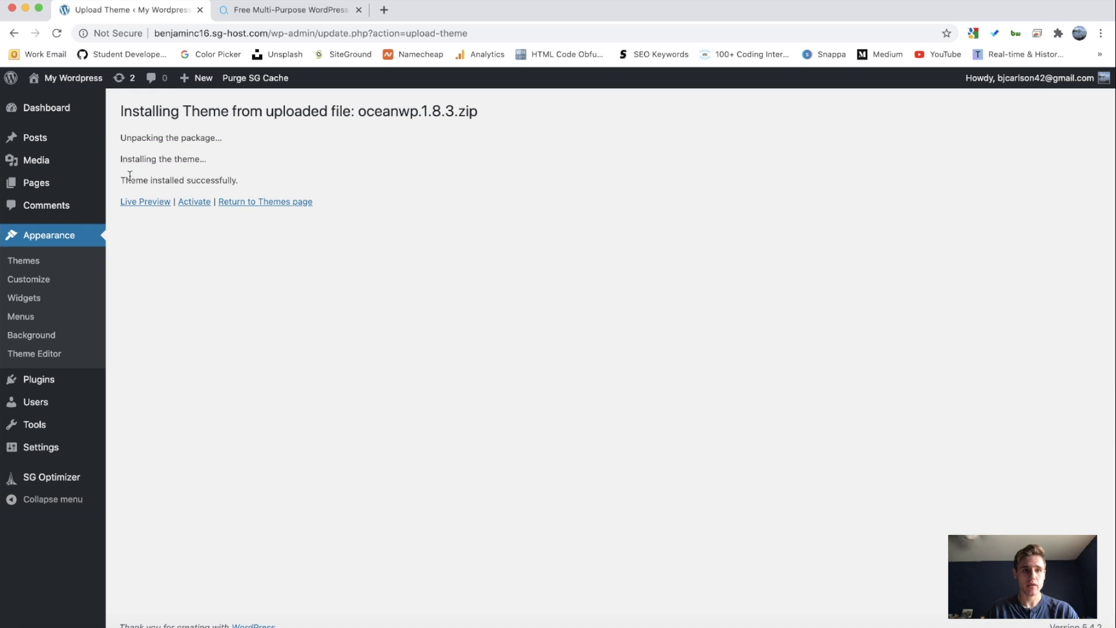
{"action": "left_click_drag", "start_coordinate": [124, 178], "coordinate": [289, 186]}
{"action": "left_click", "coordinate": [288, 182]}
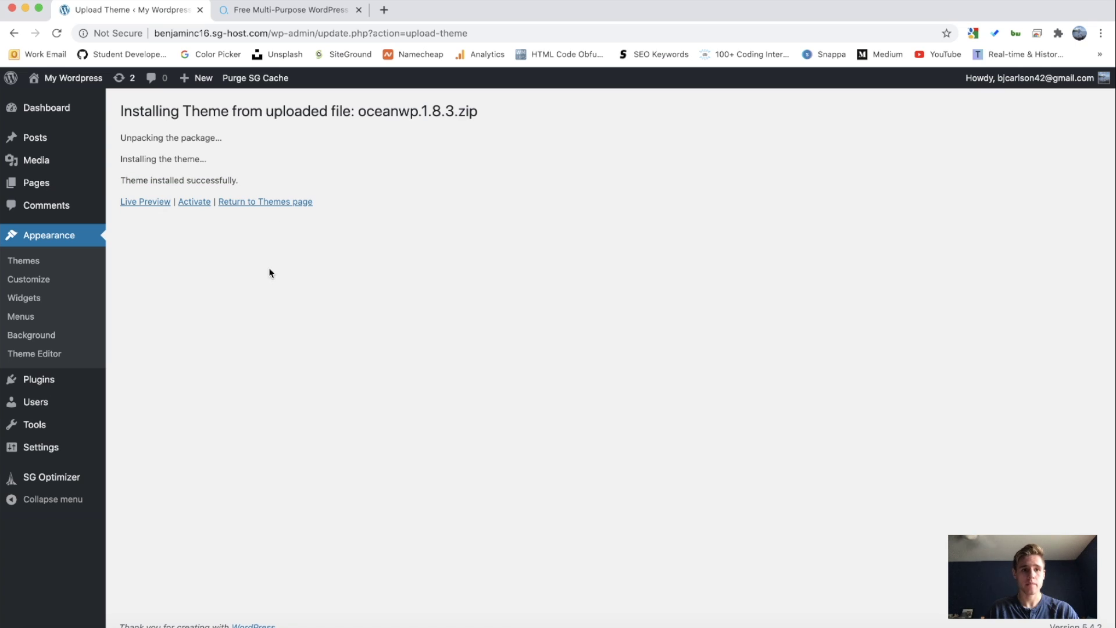
{"action": "left_click", "coordinate": [189, 203]}
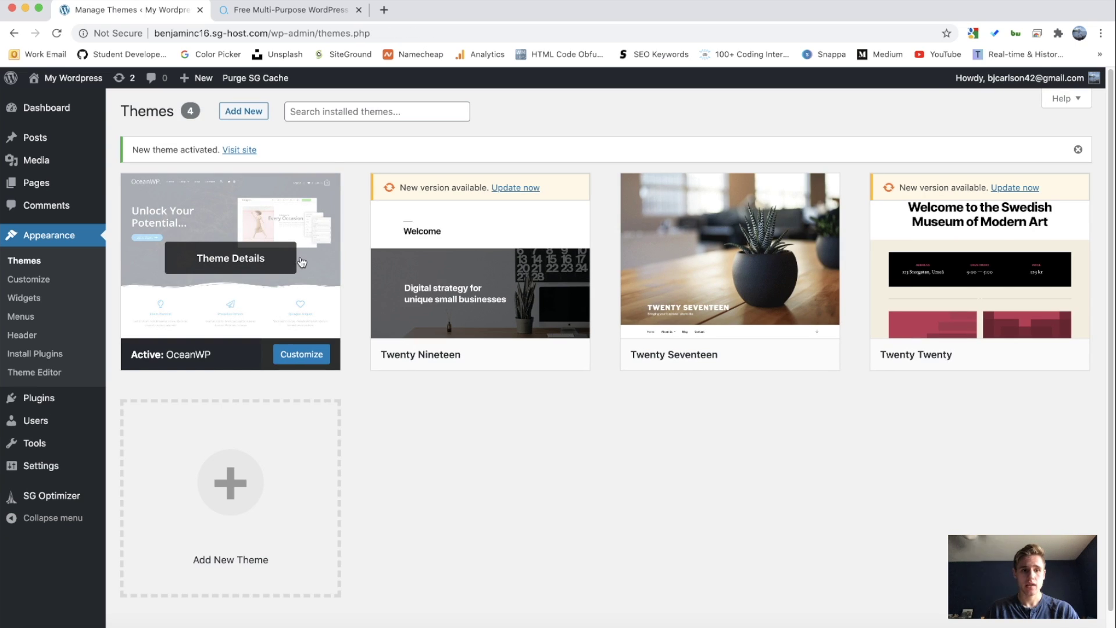
{"action": "mouse_move", "coordinate": [166, 278]}
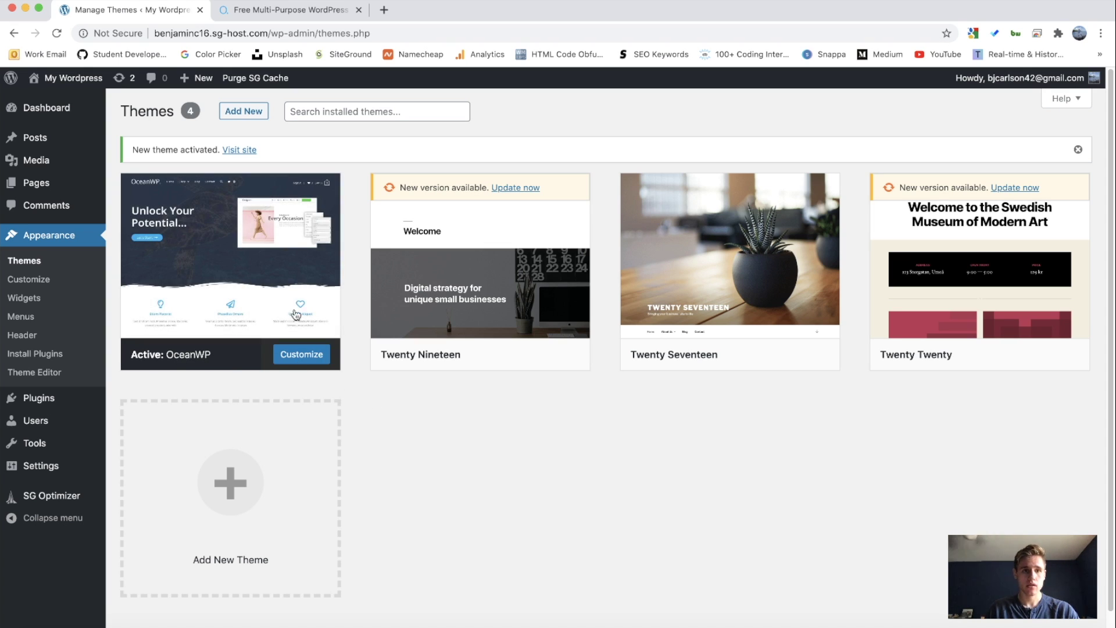
Step: Visit the site in its OceanWP look, return to the Dashboard, and launch Appearance > Customize
{"action": "left_click", "coordinate": [239, 151]}
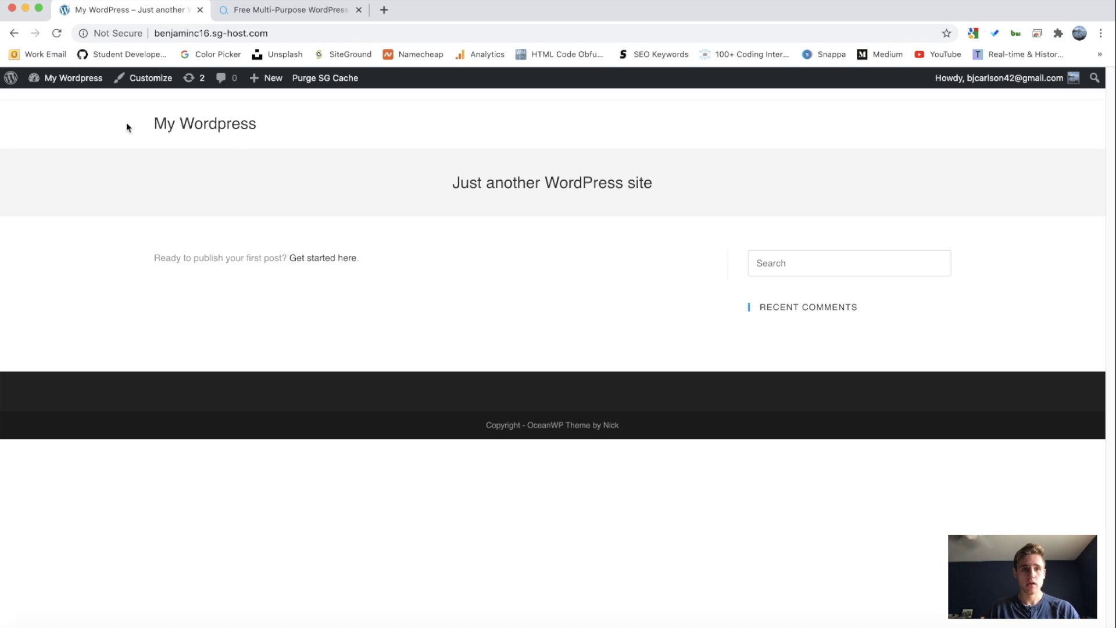
{"action": "left_click", "coordinate": [67, 79]}
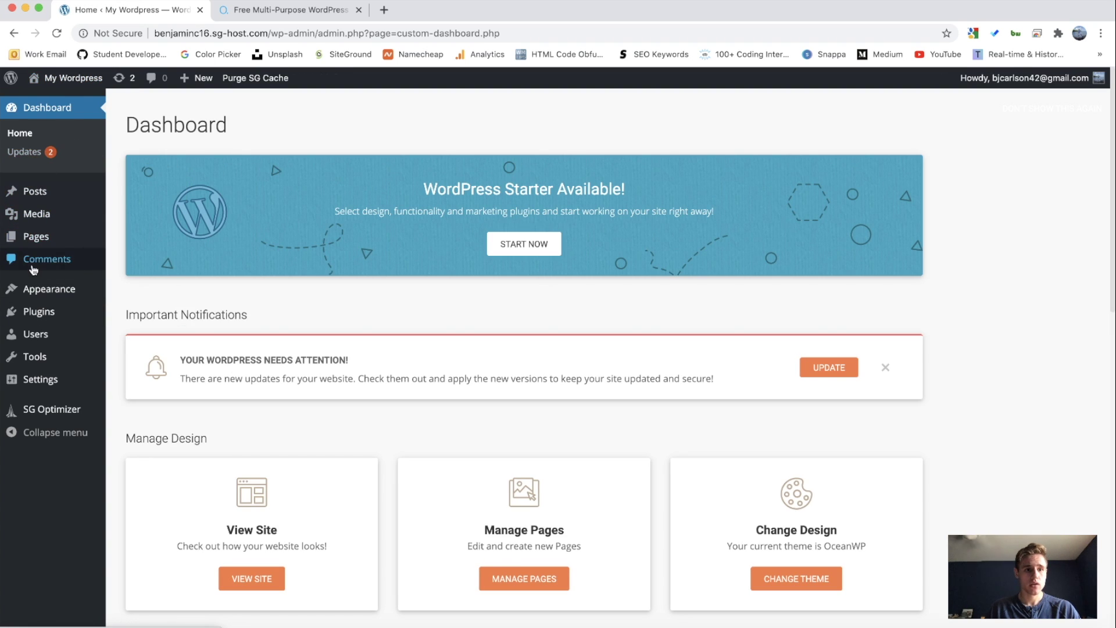
{"action": "mouse_move", "coordinate": [36, 292]}
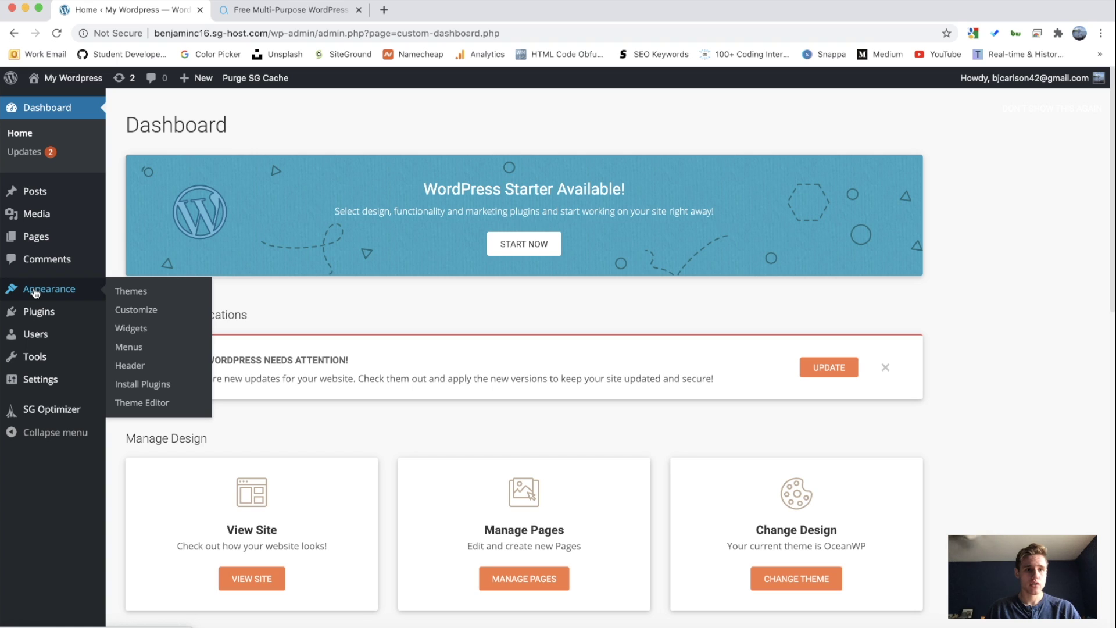
{"action": "left_click", "coordinate": [146, 310]}
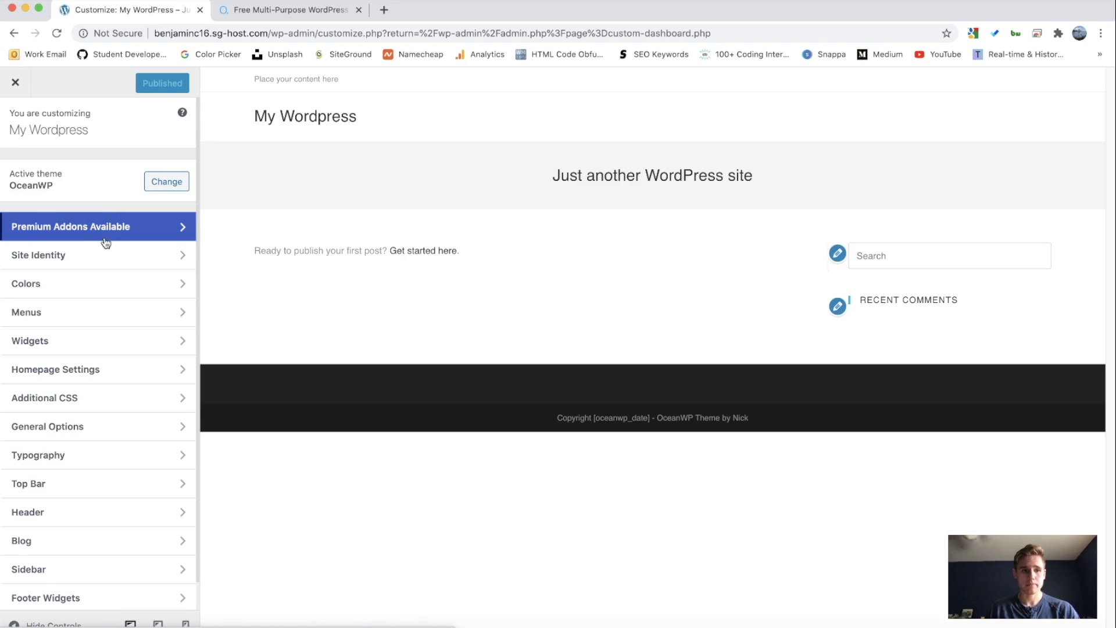
Step: In Site Identity, change the title from My Wordpress to 'Ben's Blog', delete the tagline, and publish
{"action": "left_click", "coordinate": [72, 255]}
{"action": "left_click_drag", "start_coordinate": [124, 193], "coordinate": [3, 198]}
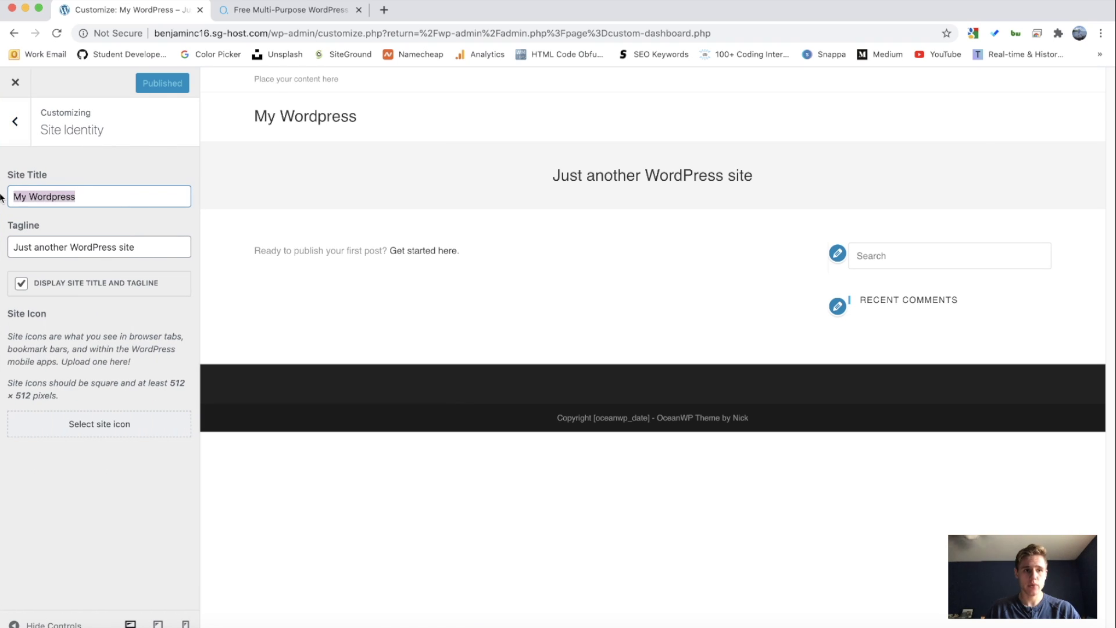
{"action": "type", "text": "B"}
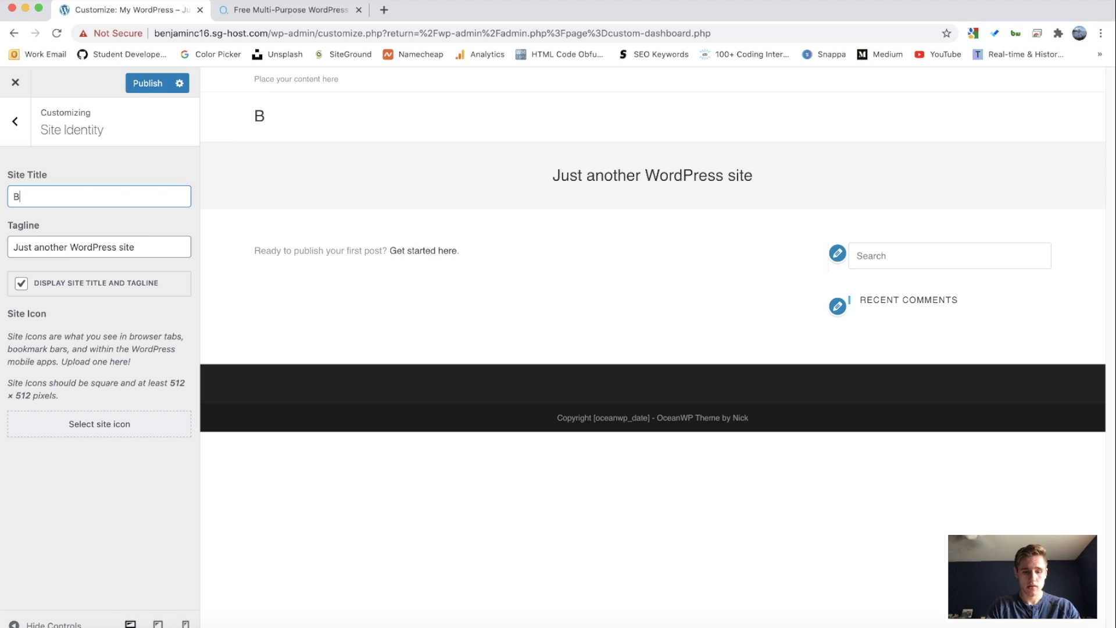
{"action": "type", "text": "en's Blog"}
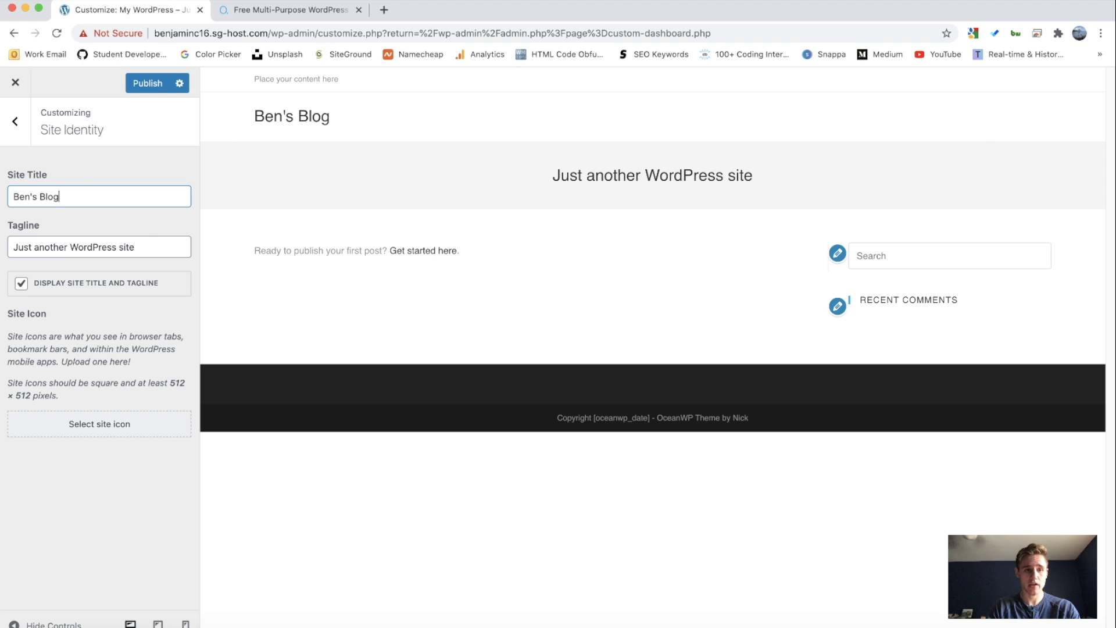
{"action": "left_click_drag", "start_coordinate": [170, 248], "coordinate": [4, 253]}
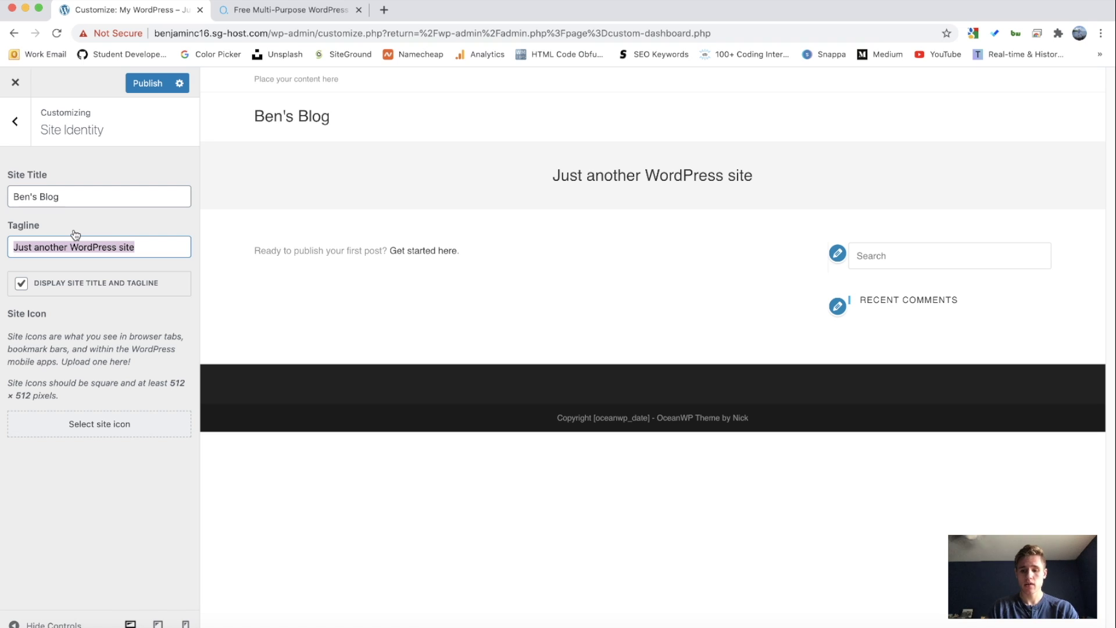
{"action": "key", "text": "BackSpace"}
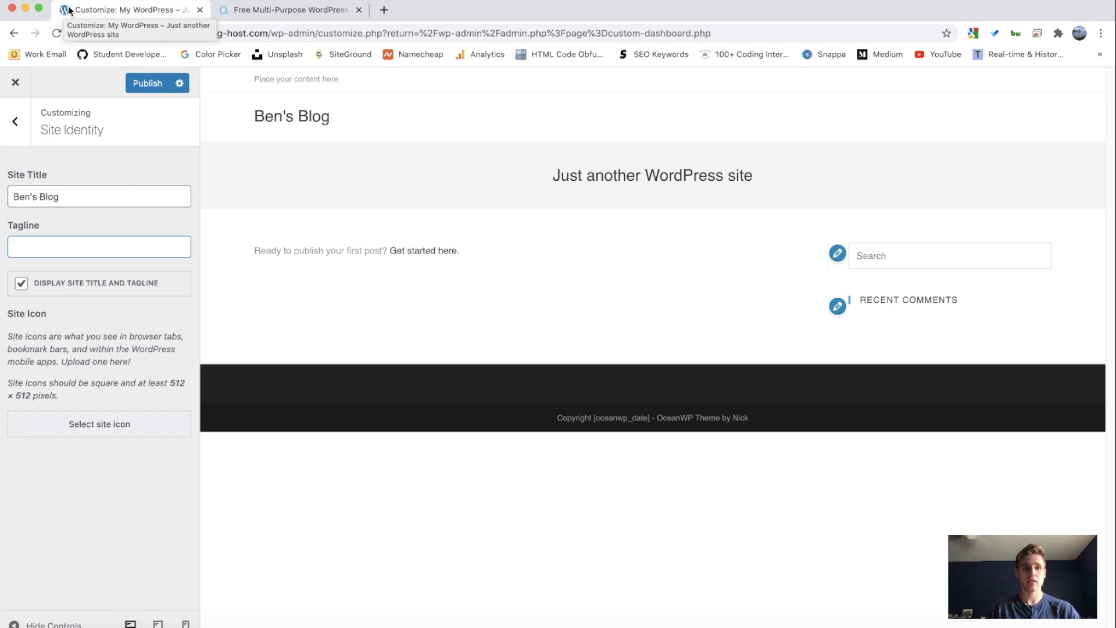
{"action": "left_click", "coordinate": [146, 84]}
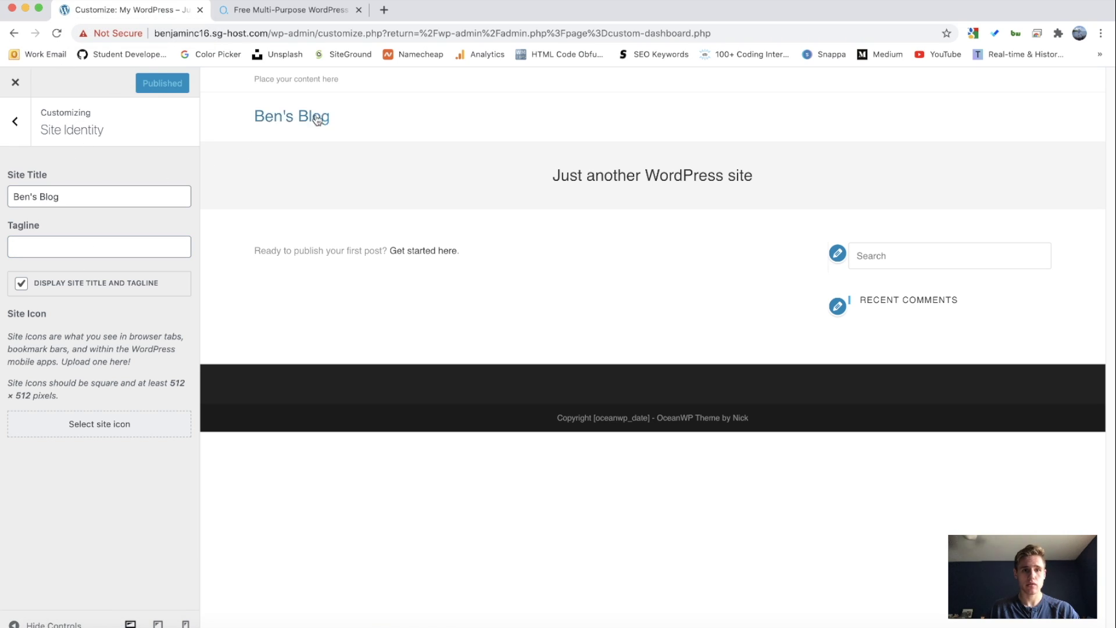
{"action": "left_click", "coordinate": [15, 121]}
{"action": "scroll", "coordinate": [57, 177], "scroll_direction": "down", "scroll_amount": 1}
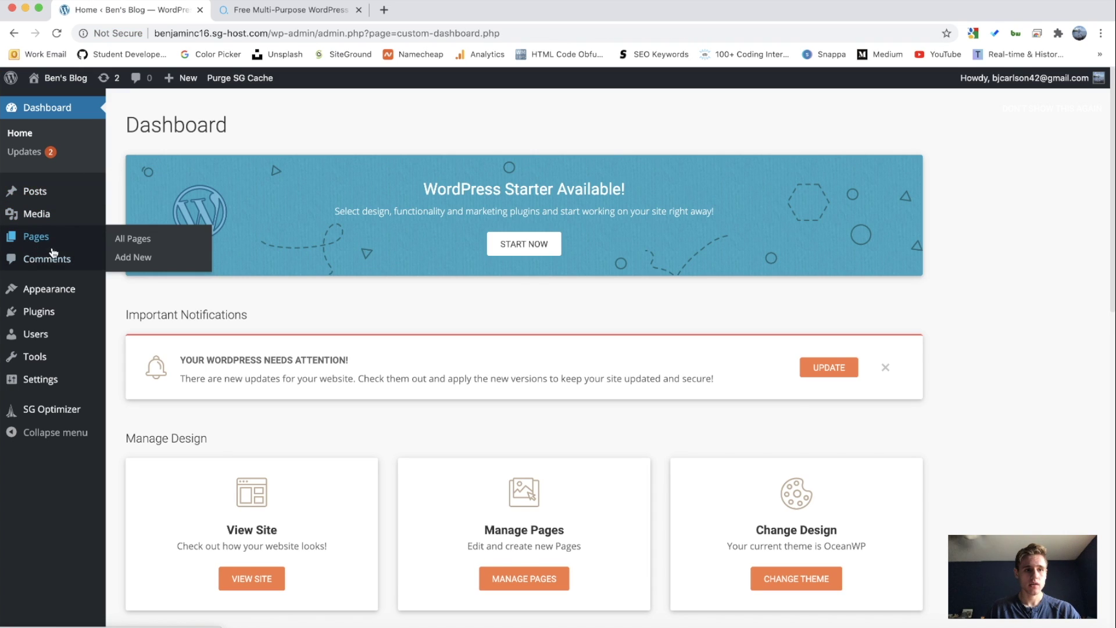
Step: Bring up the Dashboard sidebar menus, ending on Pages
{"action": "mouse_move", "coordinate": [39, 283]}
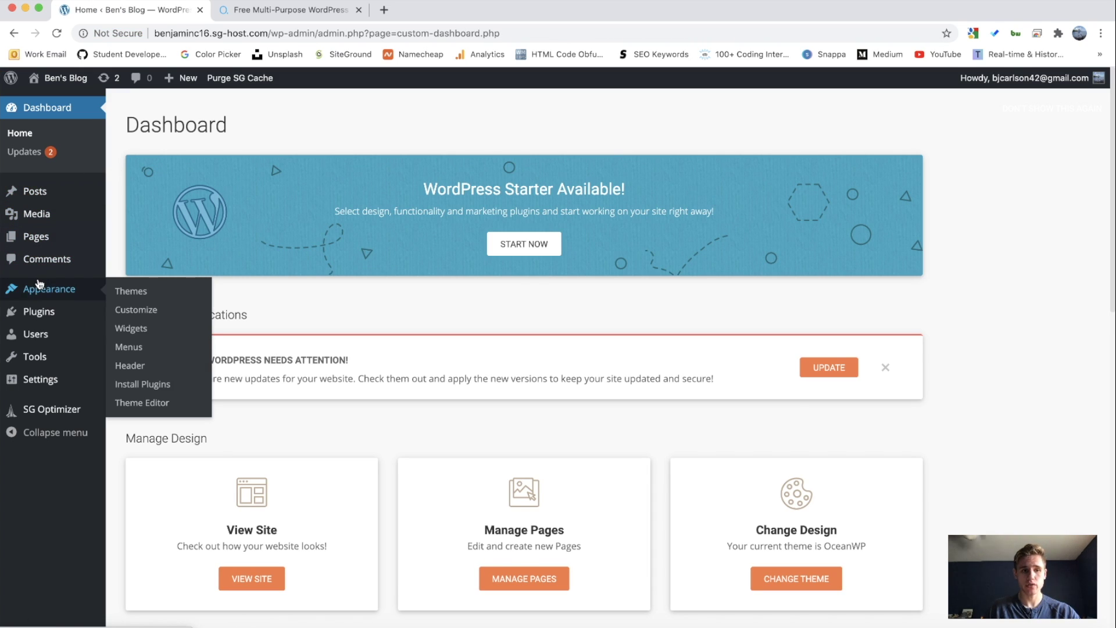
{"action": "mouse_move", "coordinate": [36, 214]}
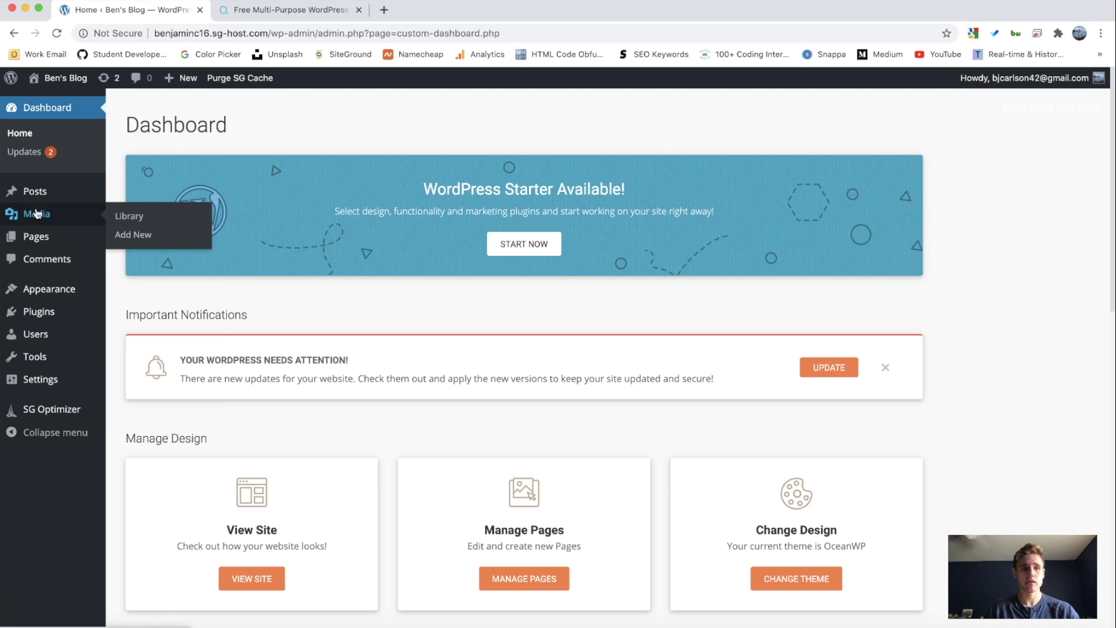
Step: Trash the Sample Page and Privacy Policy pages with the Move to Trash bulk action
{"action": "mouse_move", "coordinate": [41, 237]}
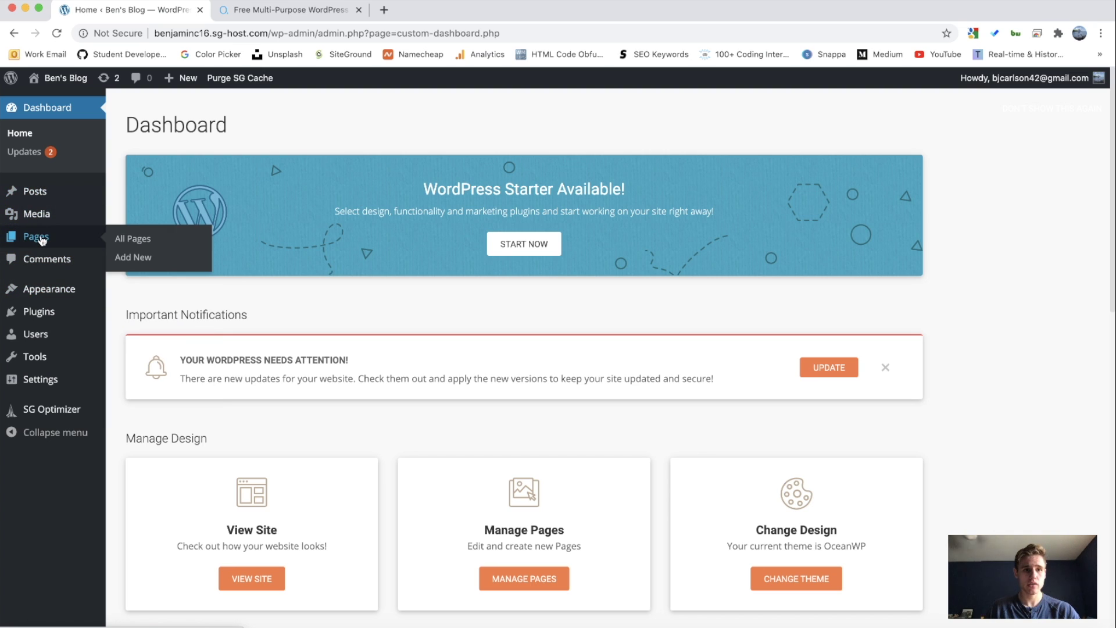
{"action": "left_click", "coordinate": [131, 239]}
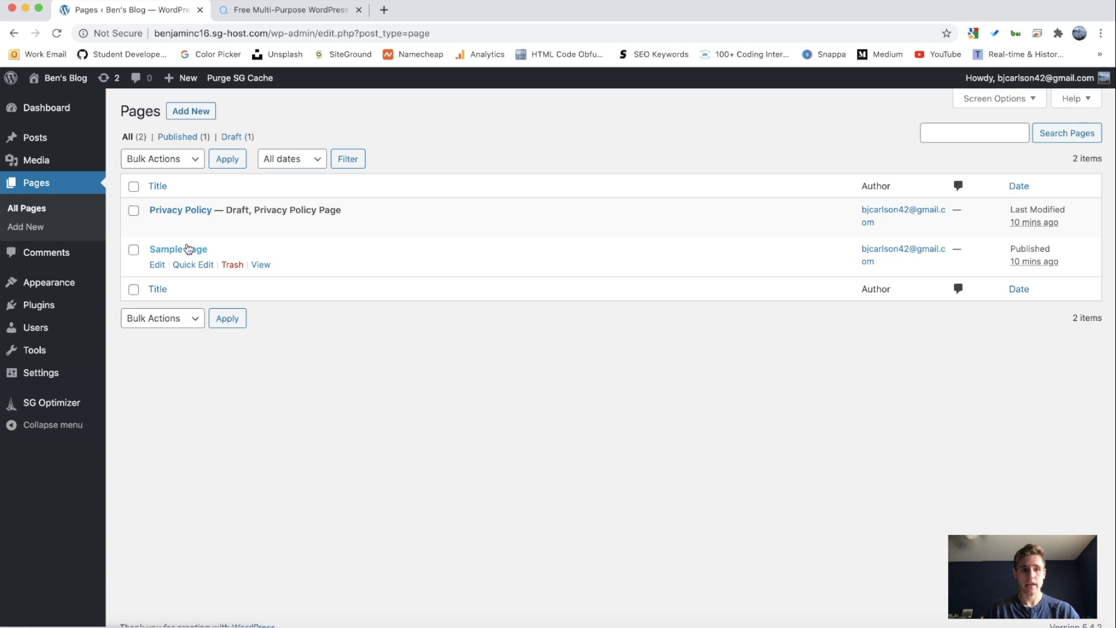
{"action": "left_click", "coordinate": [133, 250]}
{"action": "left_click", "coordinate": [133, 211]}
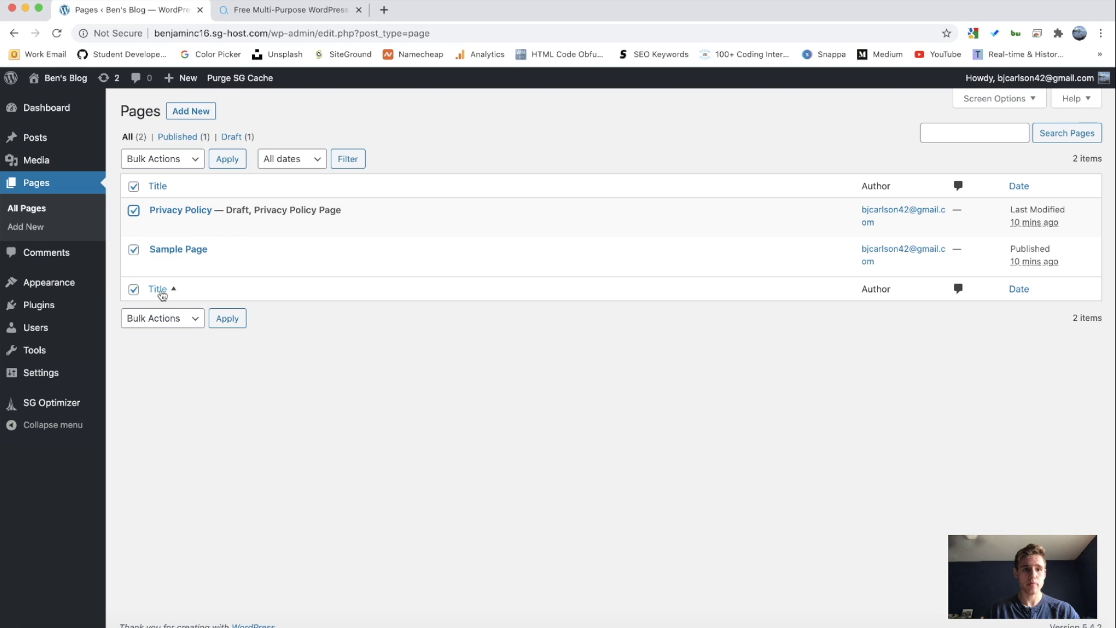
{"action": "left_click", "coordinate": [167, 318]}
{"action": "left_click", "coordinate": [169, 342]}
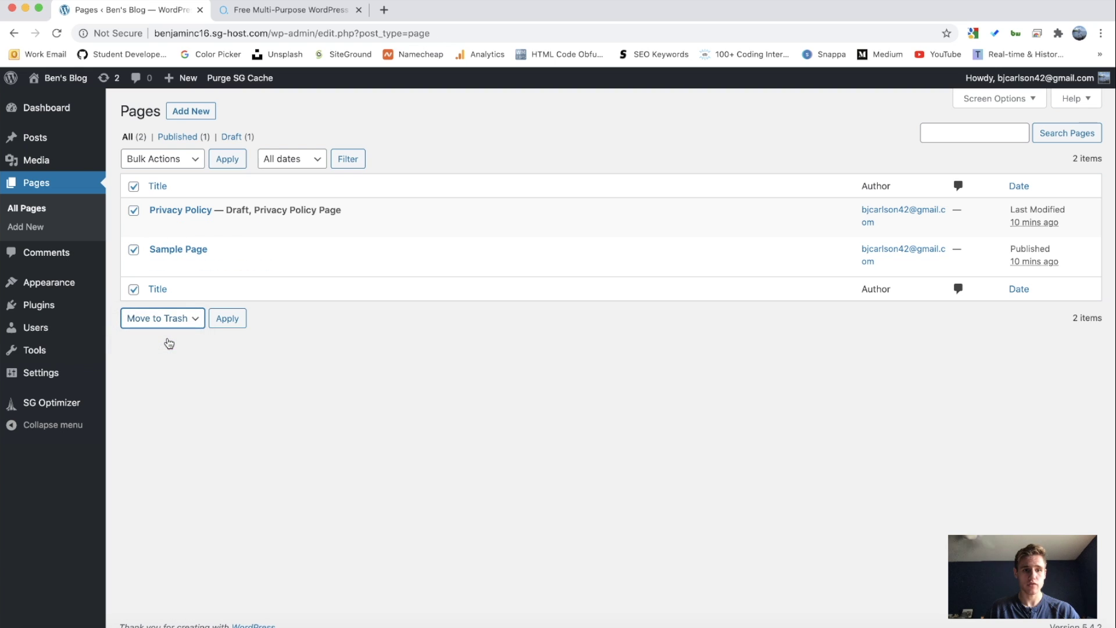
{"action": "left_click", "coordinate": [225, 319]}
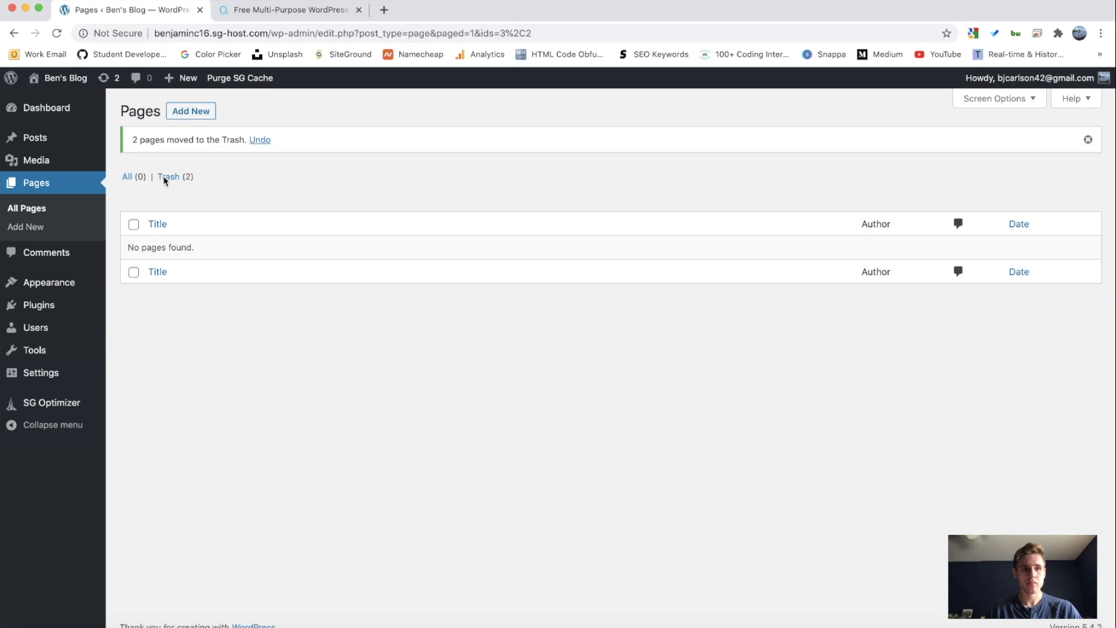
{"action": "left_click", "coordinate": [190, 111]}
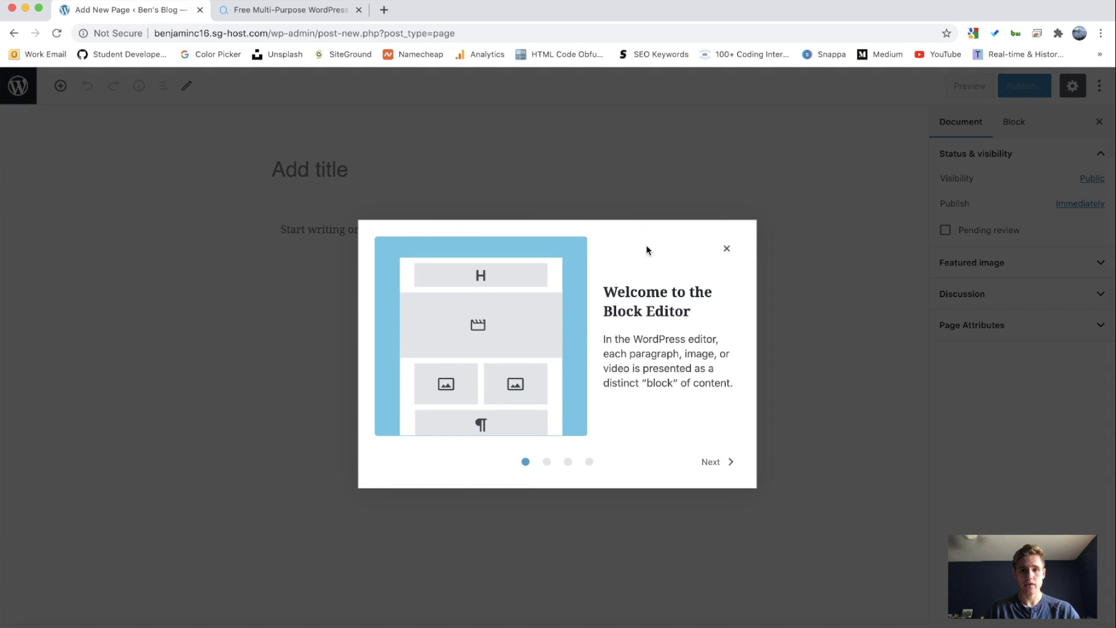
Step: Dismiss the Welcome to the Block Editor tour
{"action": "left_click_drag", "start_coordinate": [604, 290], "coordinate": [708, 315]}
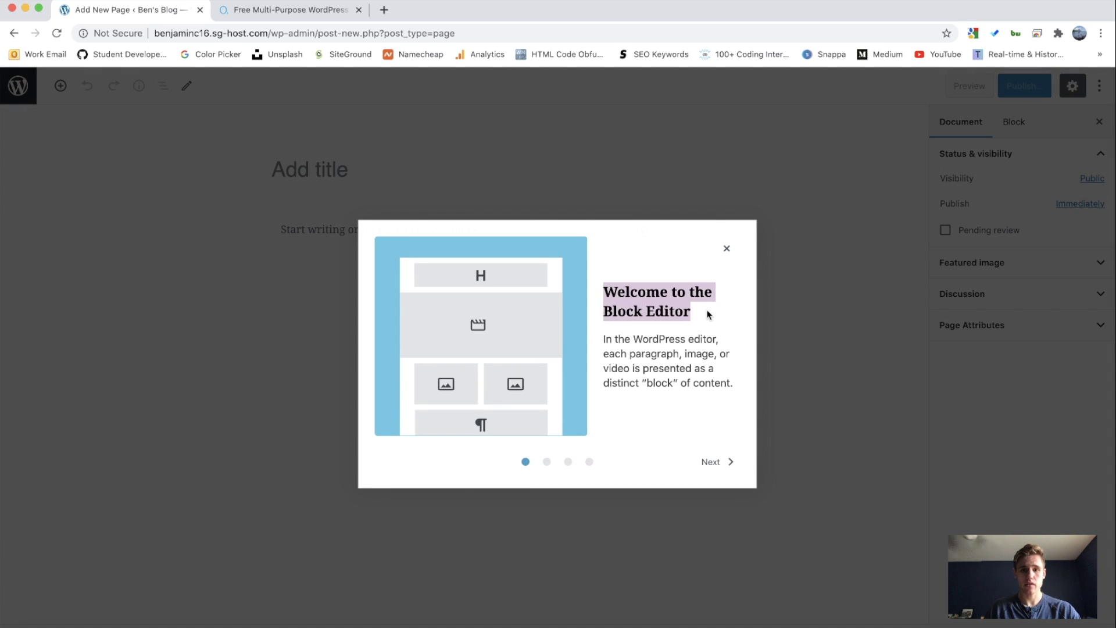
{"action": "left_click", "coordinate": [709, 314]}
{"action": "left_click", "coordinate": [719, 461]}
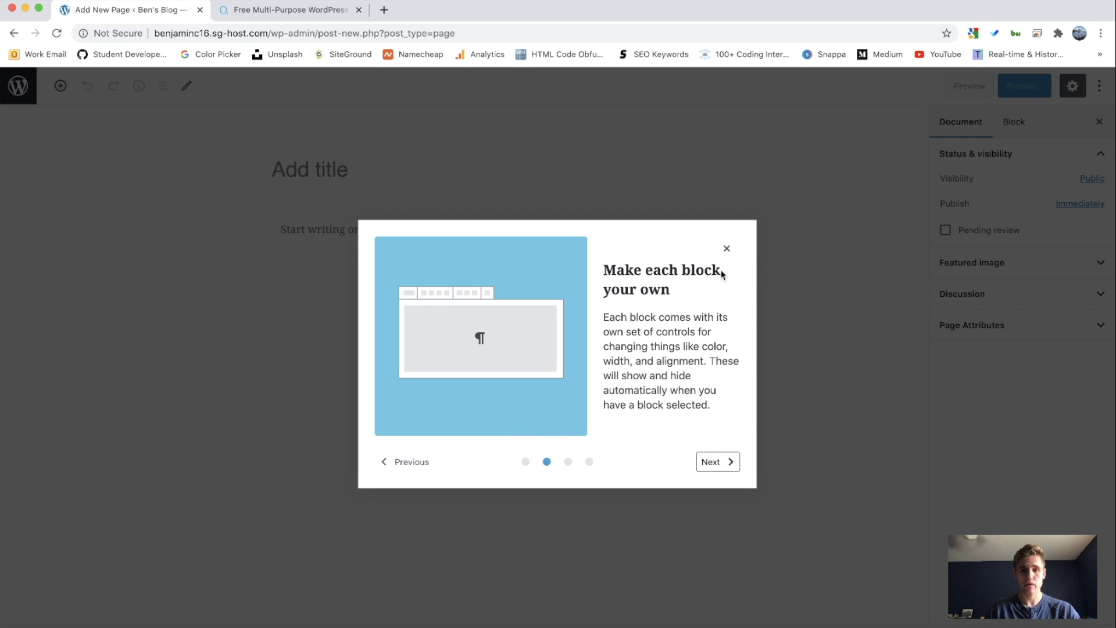
{"action": "left_click", "coordinate": [726, 249]}
Step: Title the new page 'About' and publish it
{"action": "left_click", "coordinate": [345, 165]}
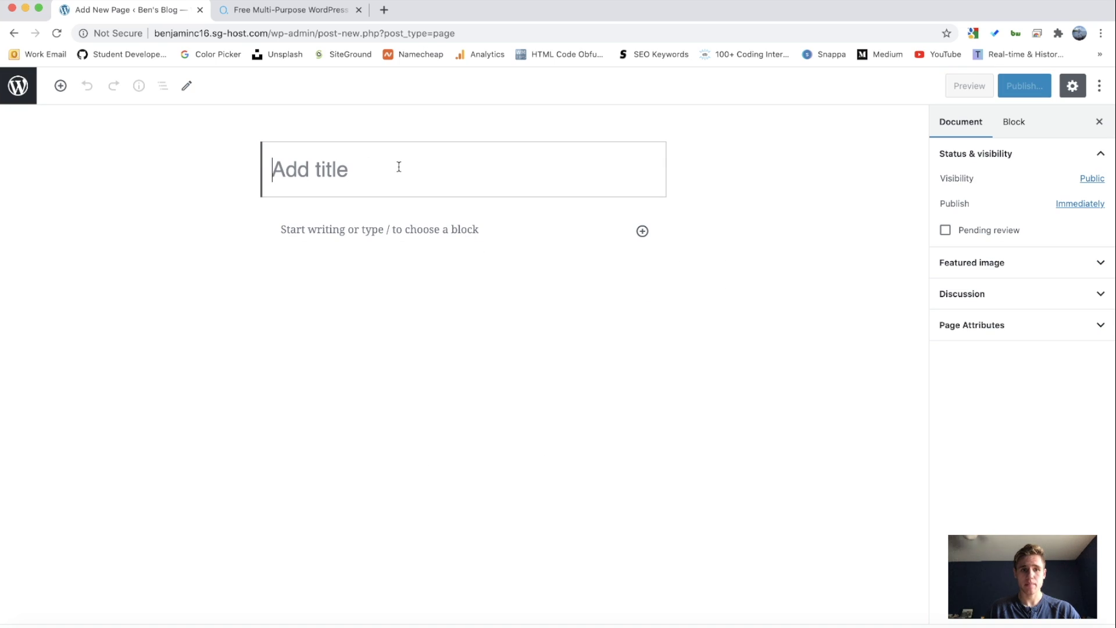
{"action": "type", "text": "About"}
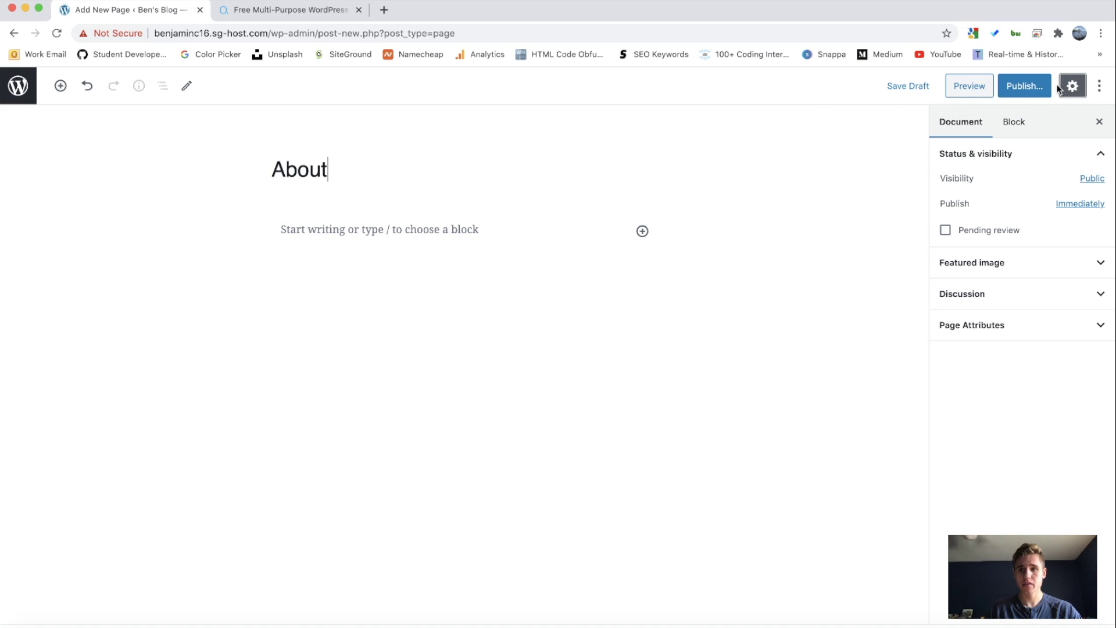
{"action": "left_click", "coordinate": [1024, 86]}
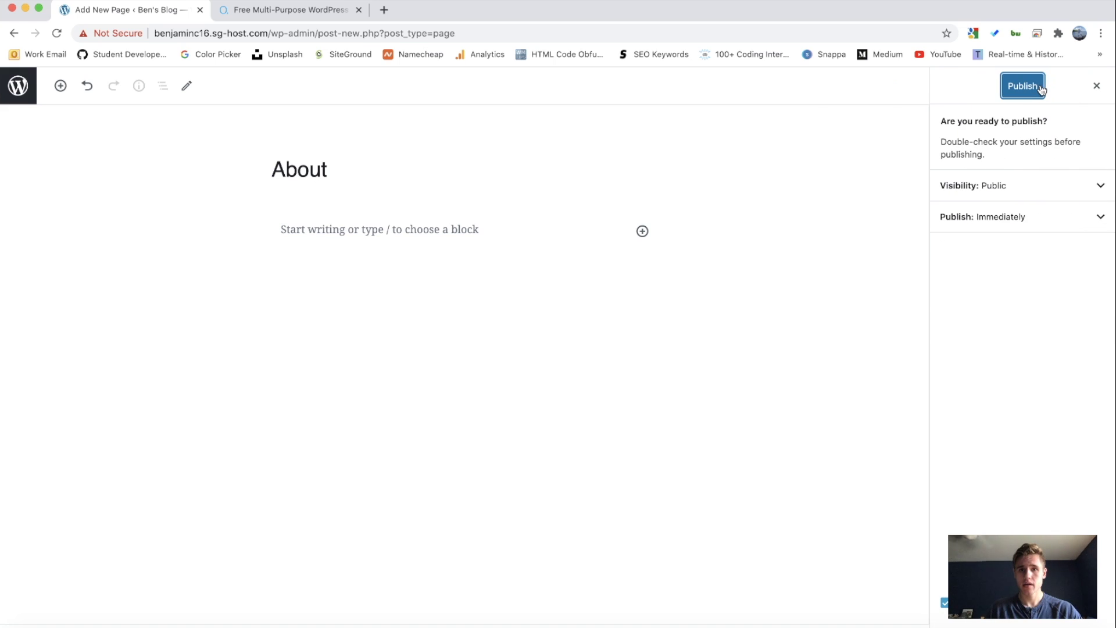
{"action": "left_click", "coordinate": [1019, 86]}
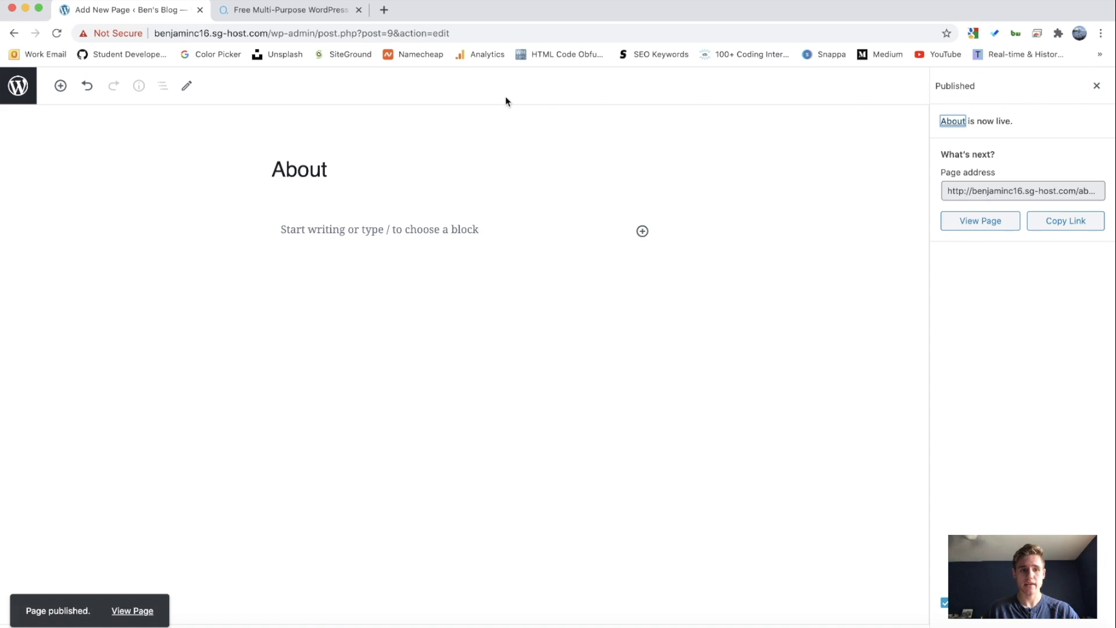
Step: View the live About page, noting its about/ address and About heading
{"action": "left_click", "coordinate": [134, 611]}
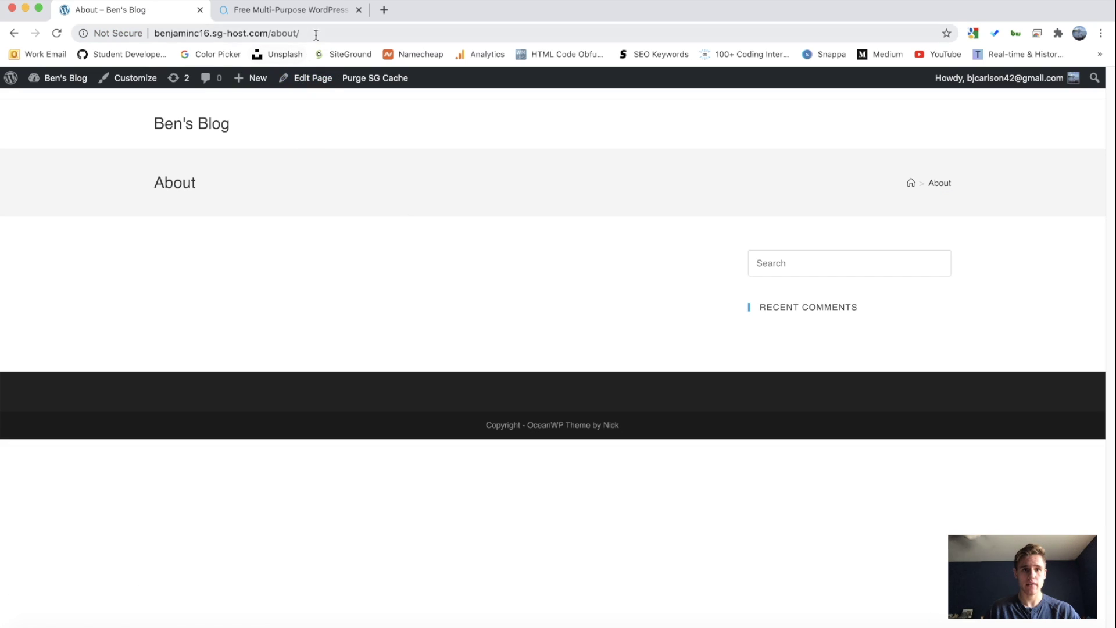
{"action": "left_click", "coordinate": [316, 32]}
{"action": "left_click_drag", "start_coordinate": [318, 32], "coordinate": [267, 33]}
{"action": "left_click", "coordinate": [315, 32]}
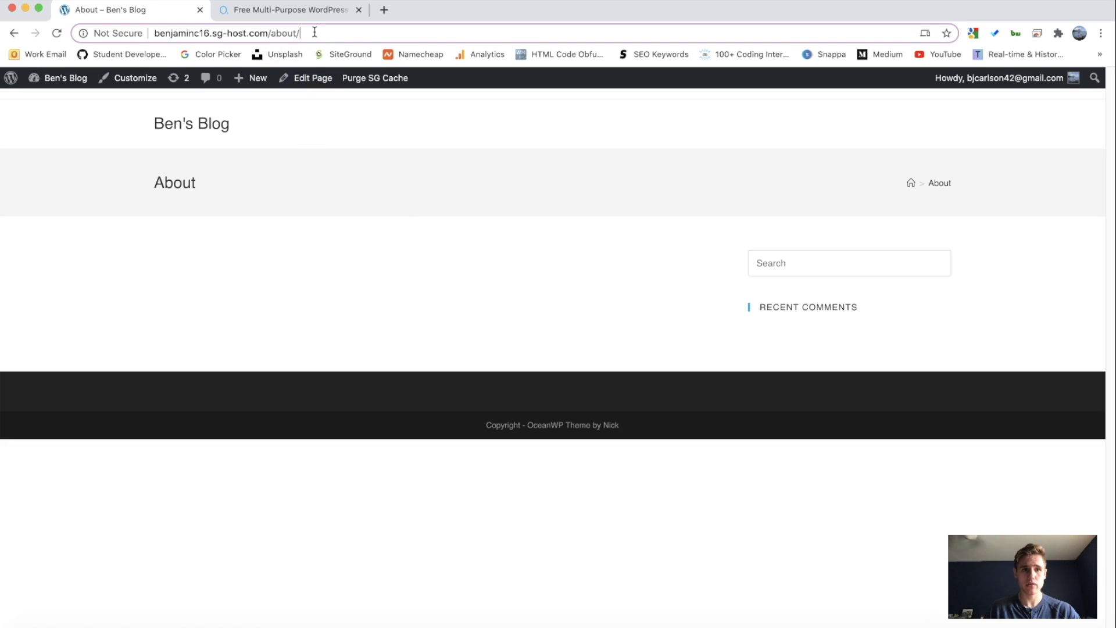
{"action": "left_click", "coordinate": [185, 186]}
{"action": "left_click_drag", "start_coordinate": [151, 184], "coordinate": [265, 186]}
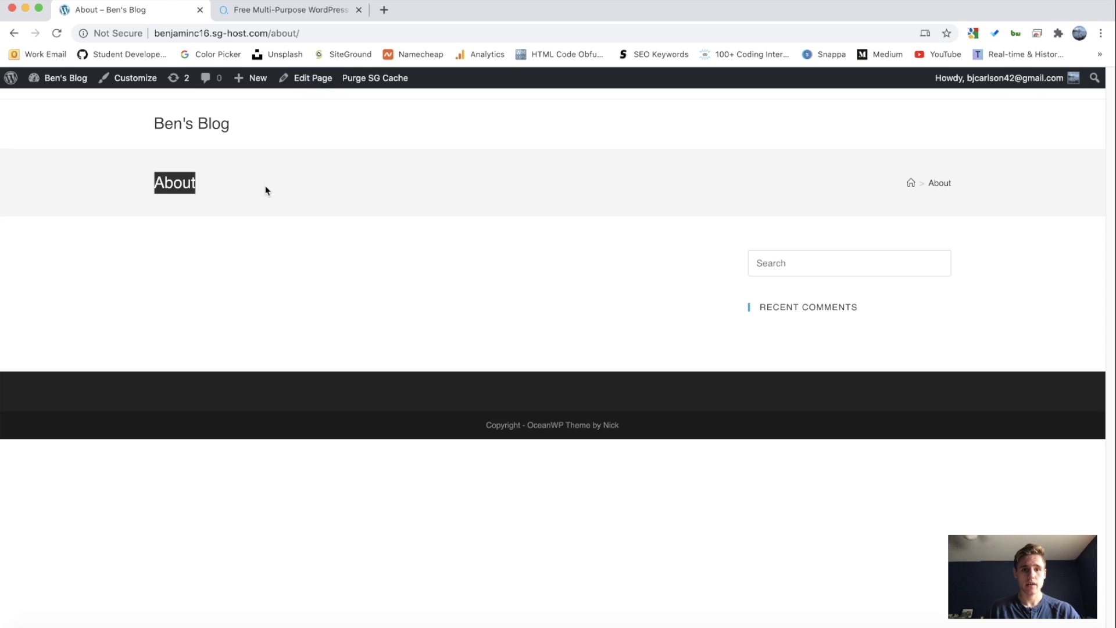
{"action": "left_click", "coordinate": [266, 186]}
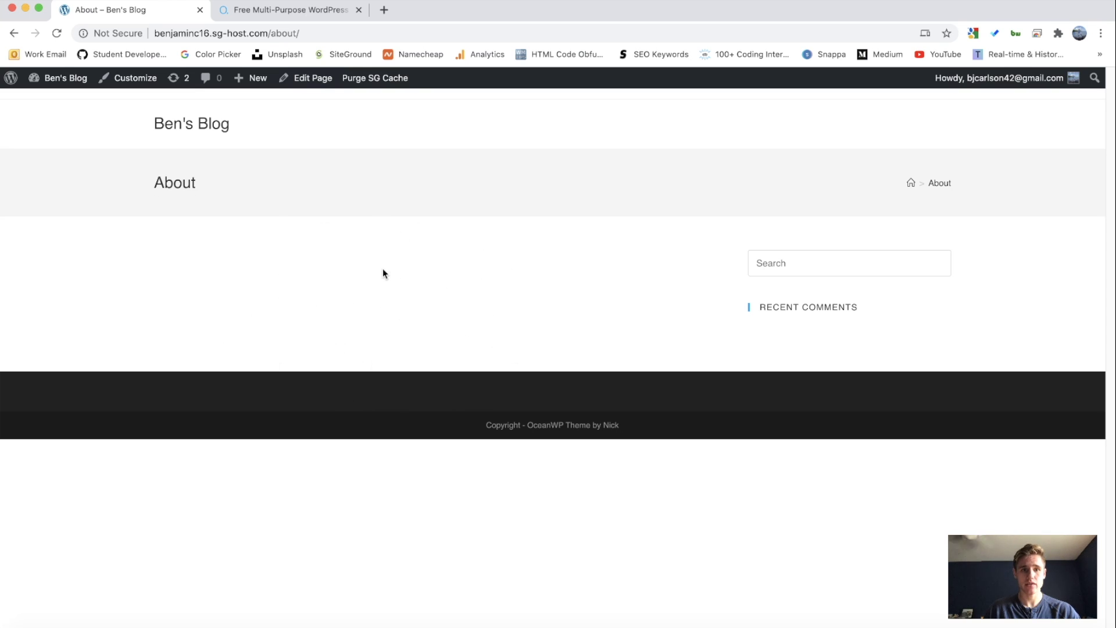
Step: Return to the dashboard's Pages list, then visit the site's front page with its Recent Posts heading
{"action": "left_click", "coordinate": [68, 82]}
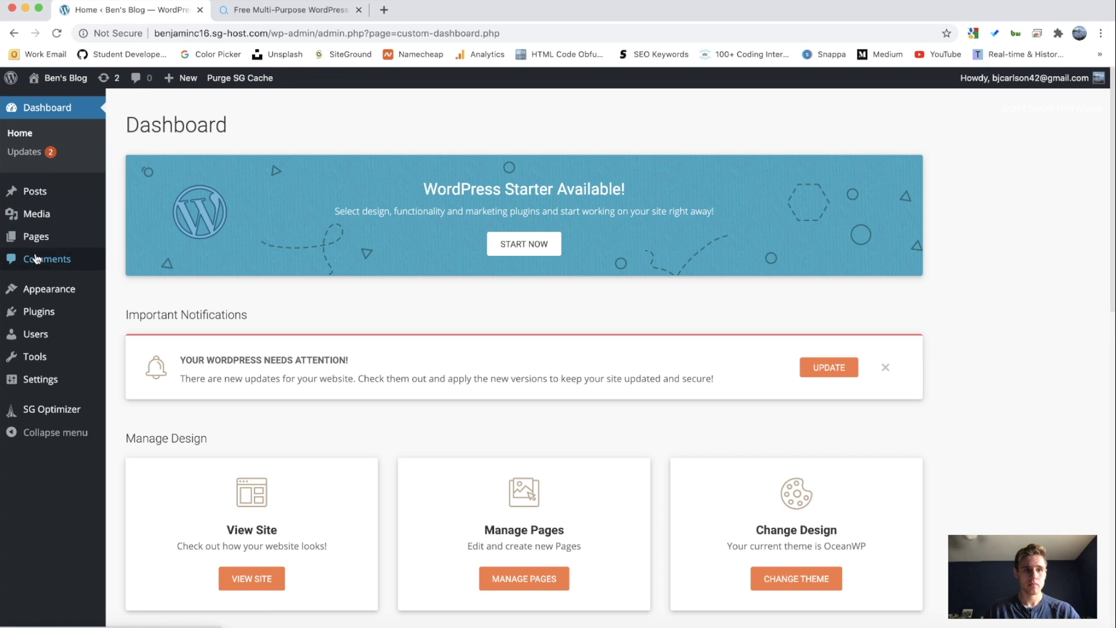
{"action": "left_click", "coordinate": [35, 236]}
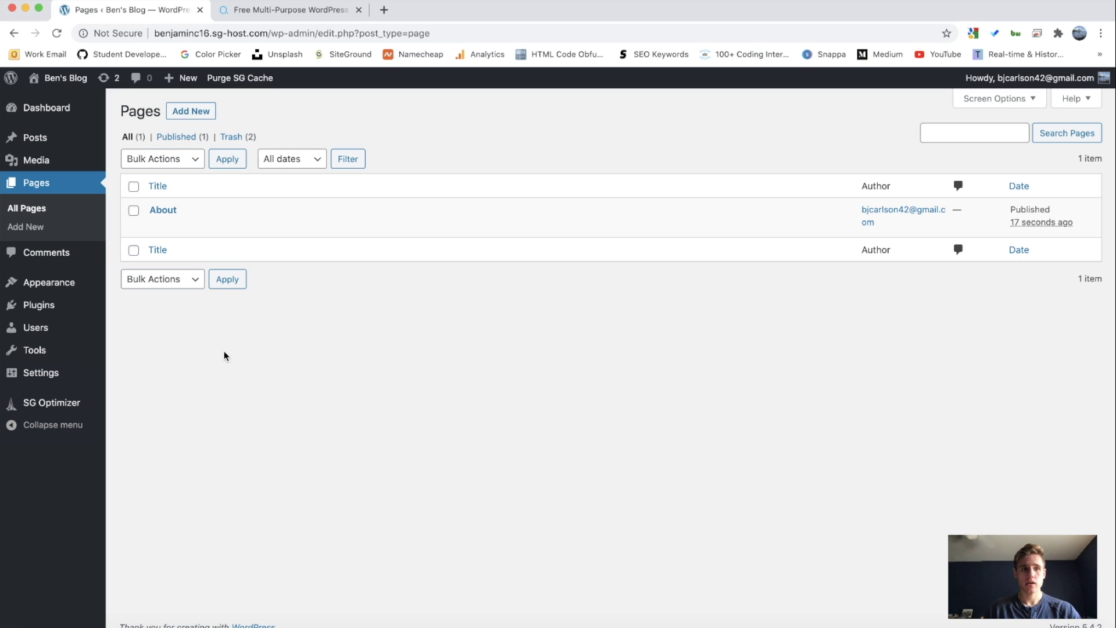
{"action": "mouse_move", "coordinate": [53, 79]}
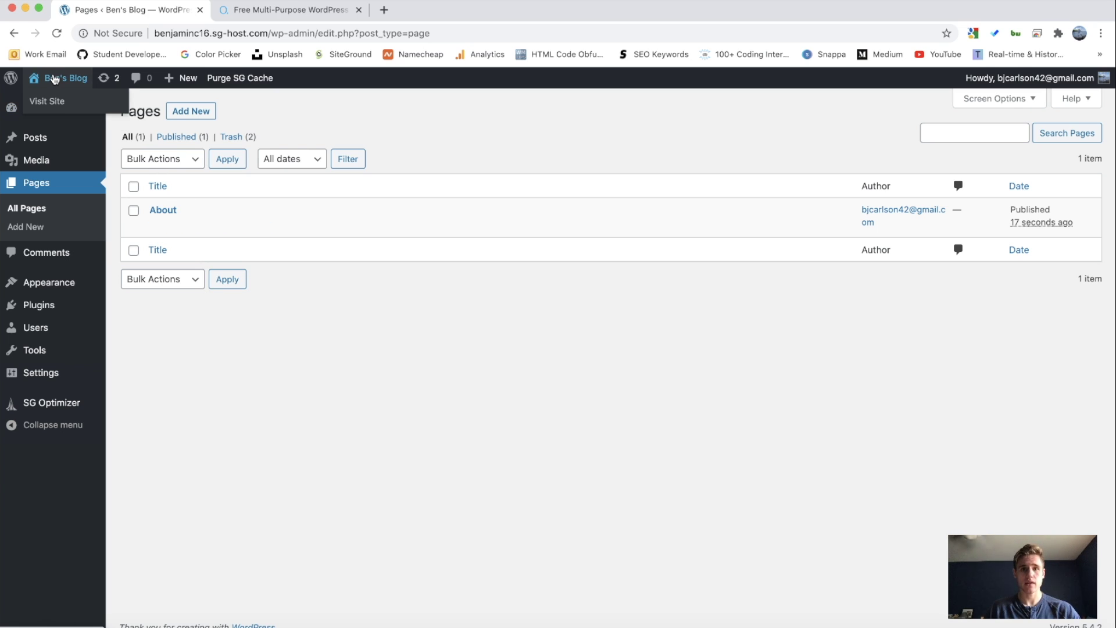
{"action": "left_click", "coordinate": [54, 78]}
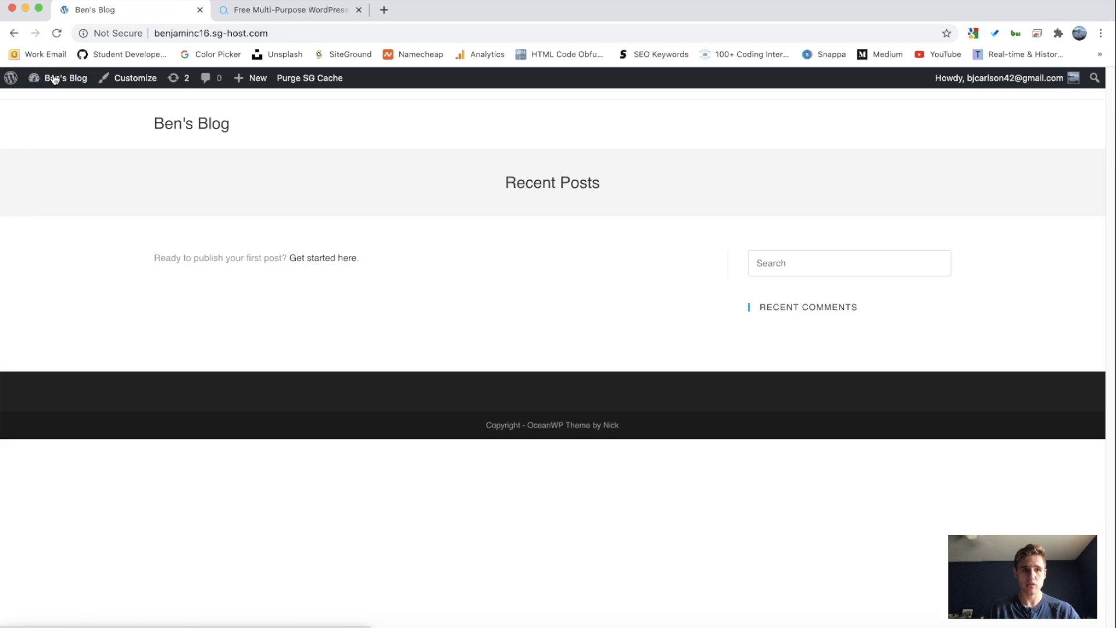
{"action": "left_click", "coordinate": [287, 33]}
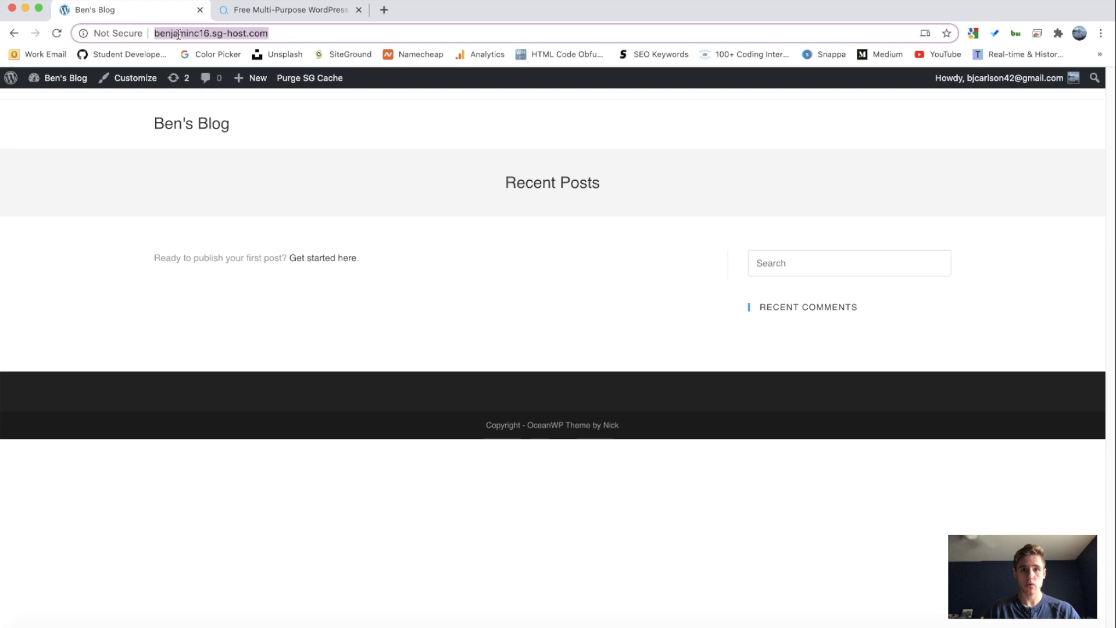
{"action": "left_click", "coordinate": [326, 184]}
{"action": "left_click_drag", "start_coordinate": [500, 182], "coordinate": [643, 189]}
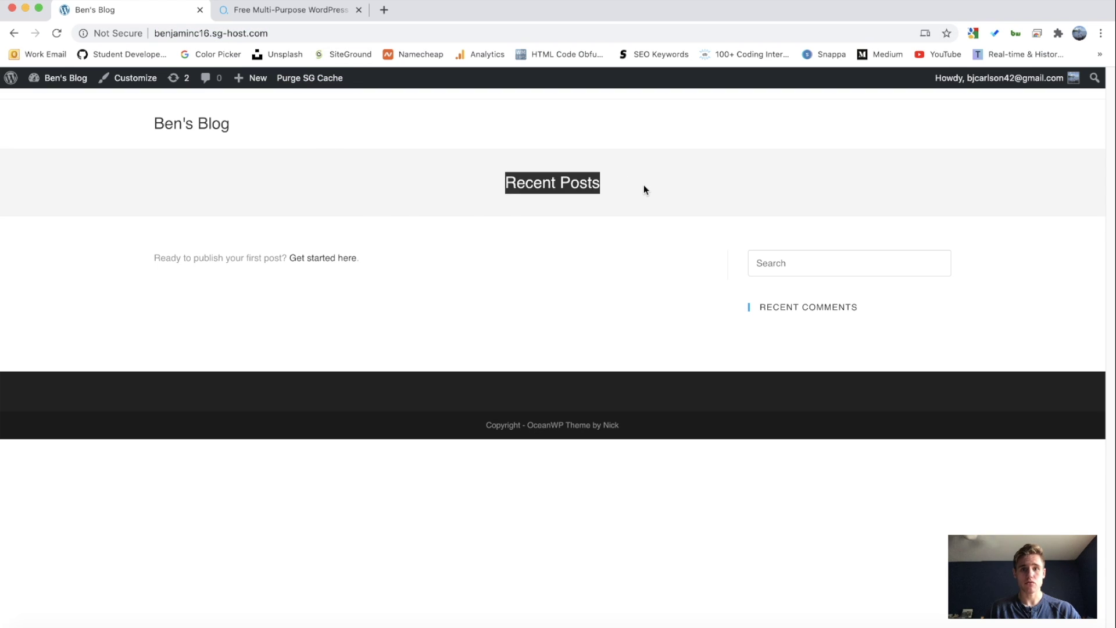
{"action": "left_click", "coordinate": [644, 189]}
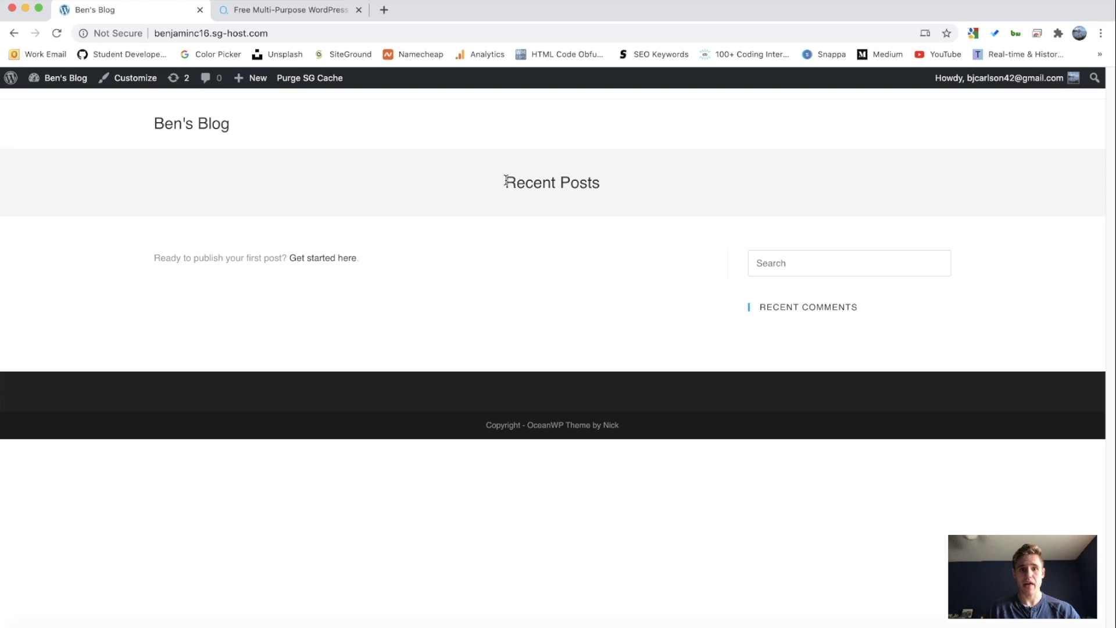
Step: Go from the dashboard through the Posts menu to a blank new post
{"action": "left_click", "coordinate": [73, 78]}
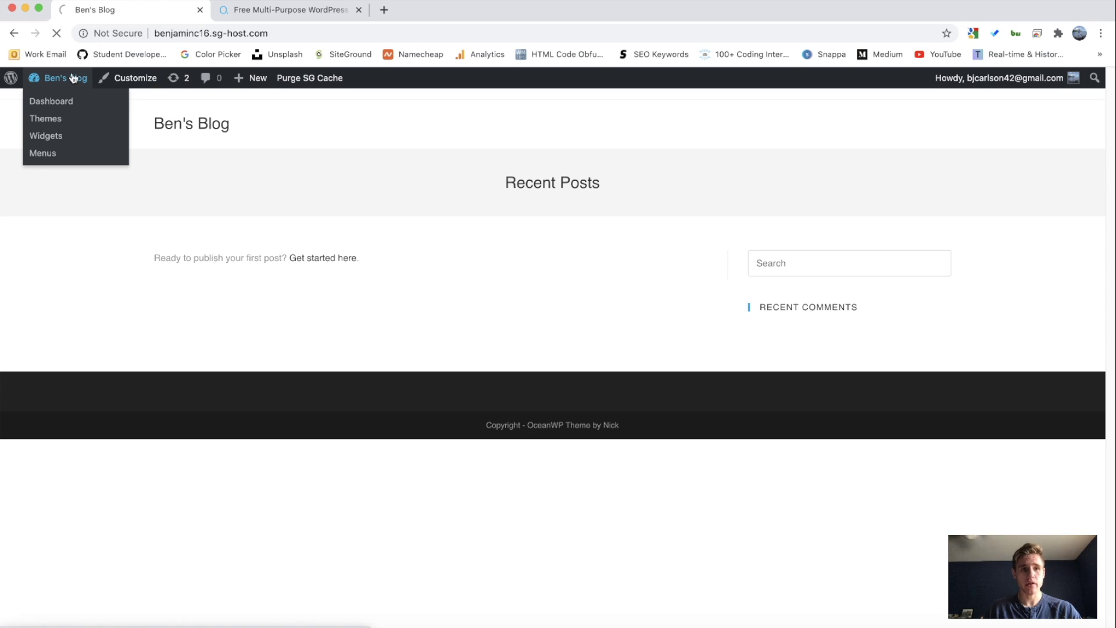
{"action": "mouse_move", "coordinate": [25, 283]}
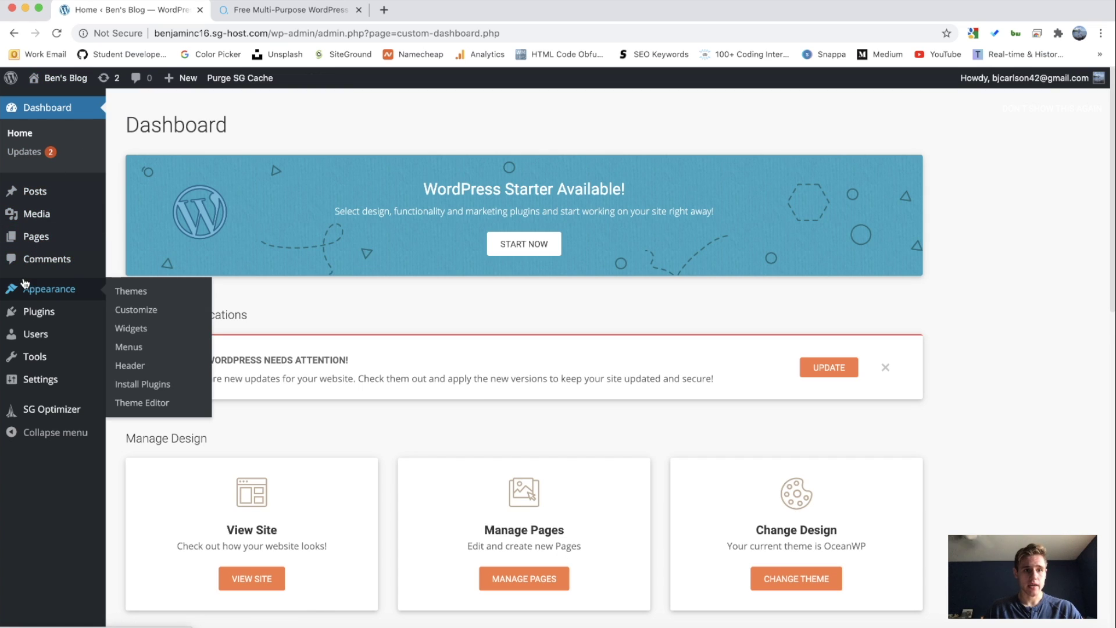
{"action": "mouse_move", "coordinate": [24, 199]}
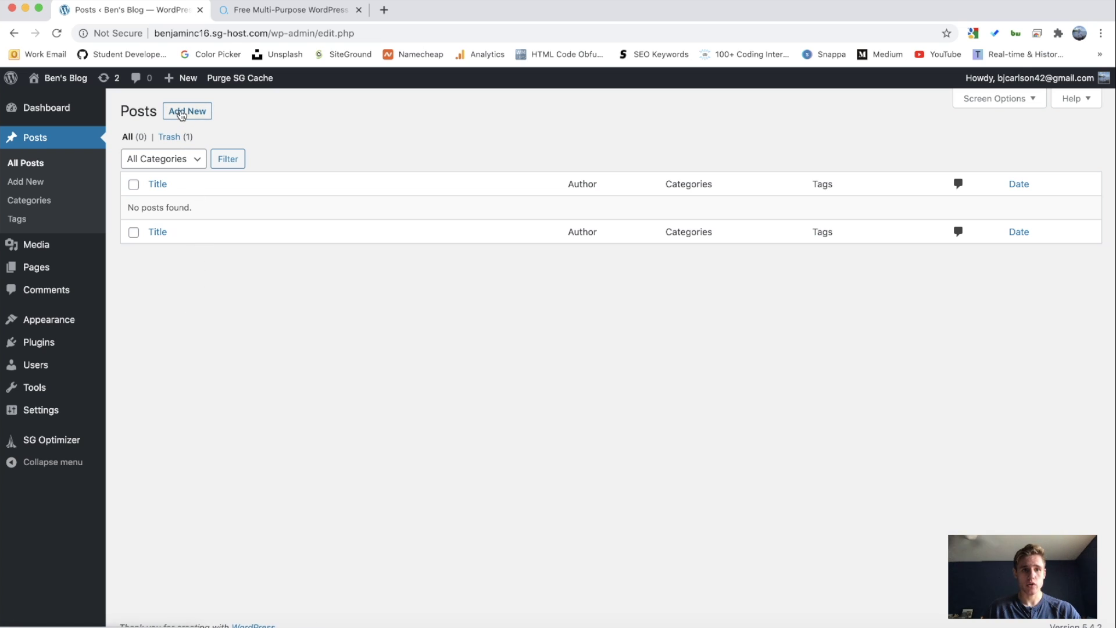
{"action": "left_click", "coordinate": [182, 113]}
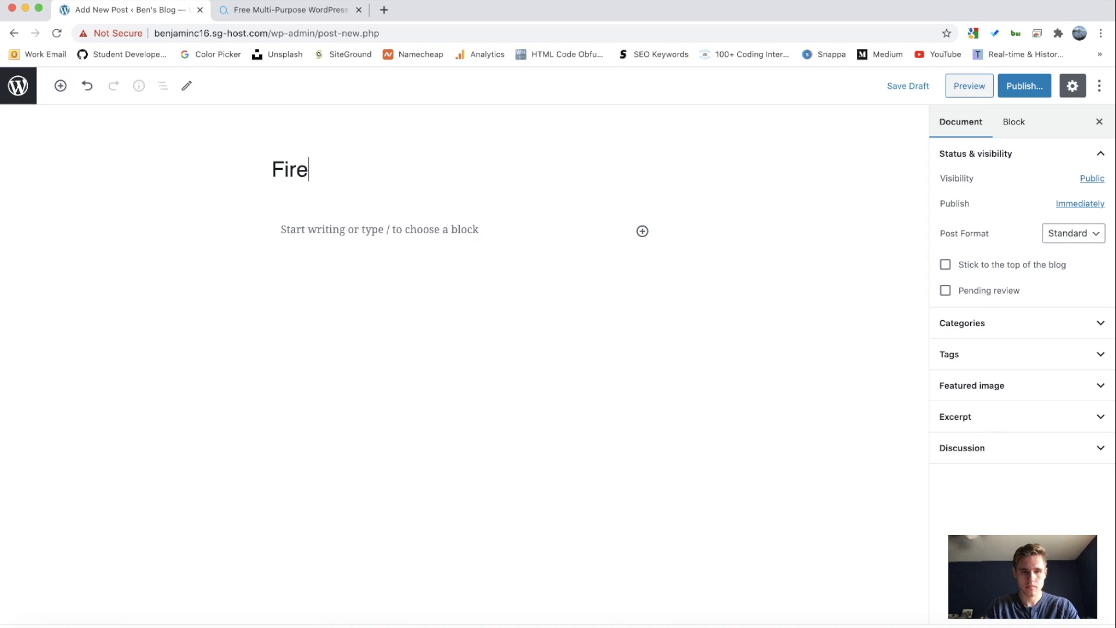
Step: Title the post 'First Post' and paste lorem ipsum paragraphs into the body
{"action": "key", "text": "BackSpace"}
{"action": "type", "text": "st Post"}
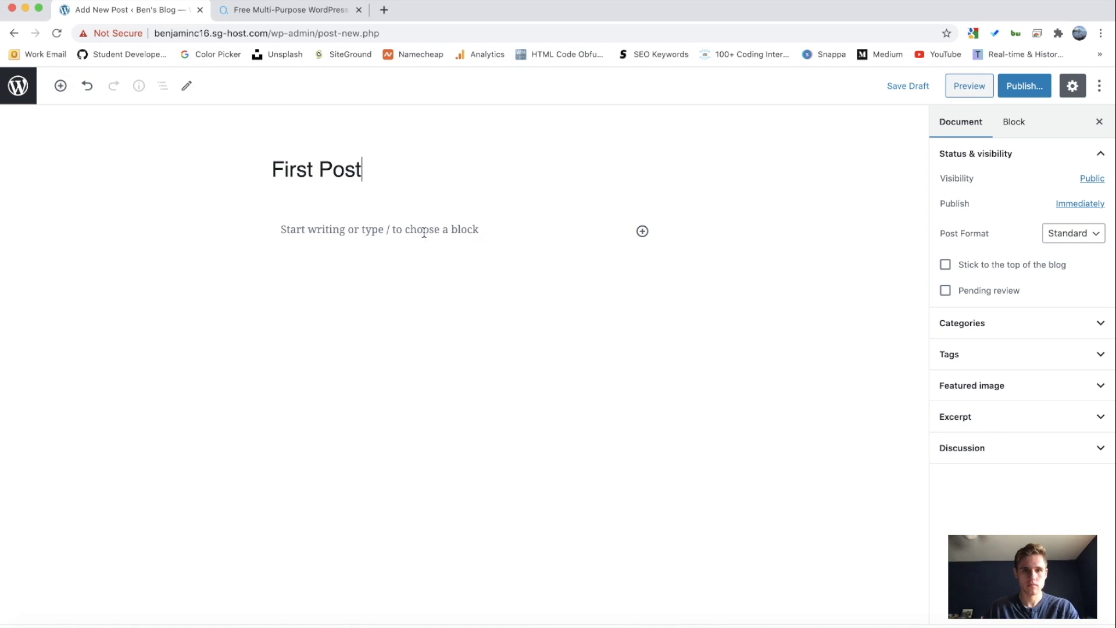
{"action": "left_click", "coordinate": [251, 207]}
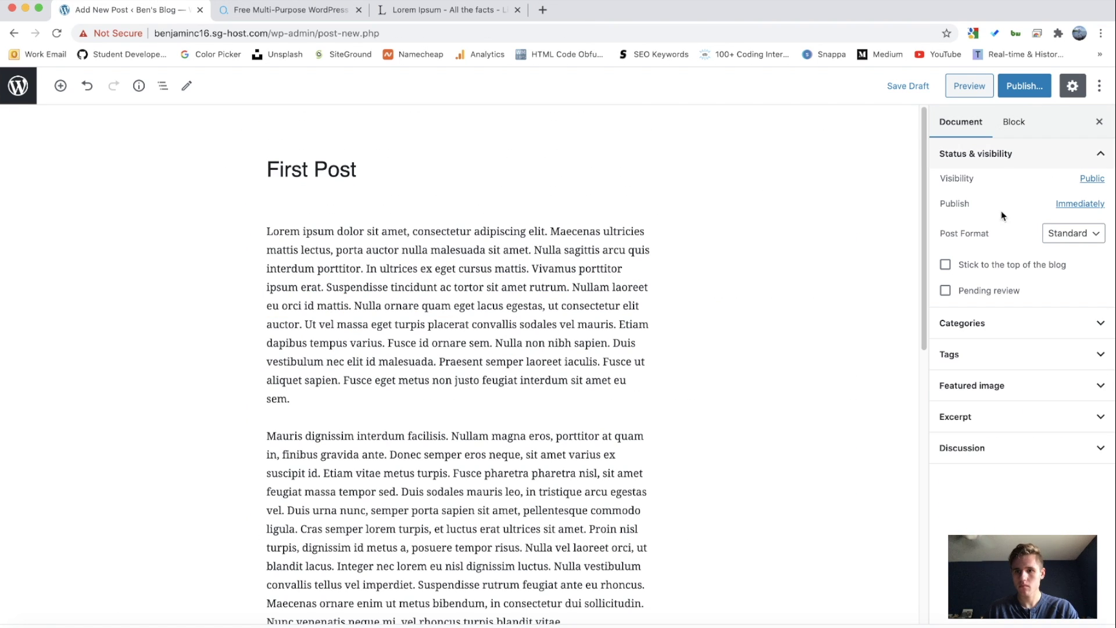
{"action": "key", "text": "Tab"}
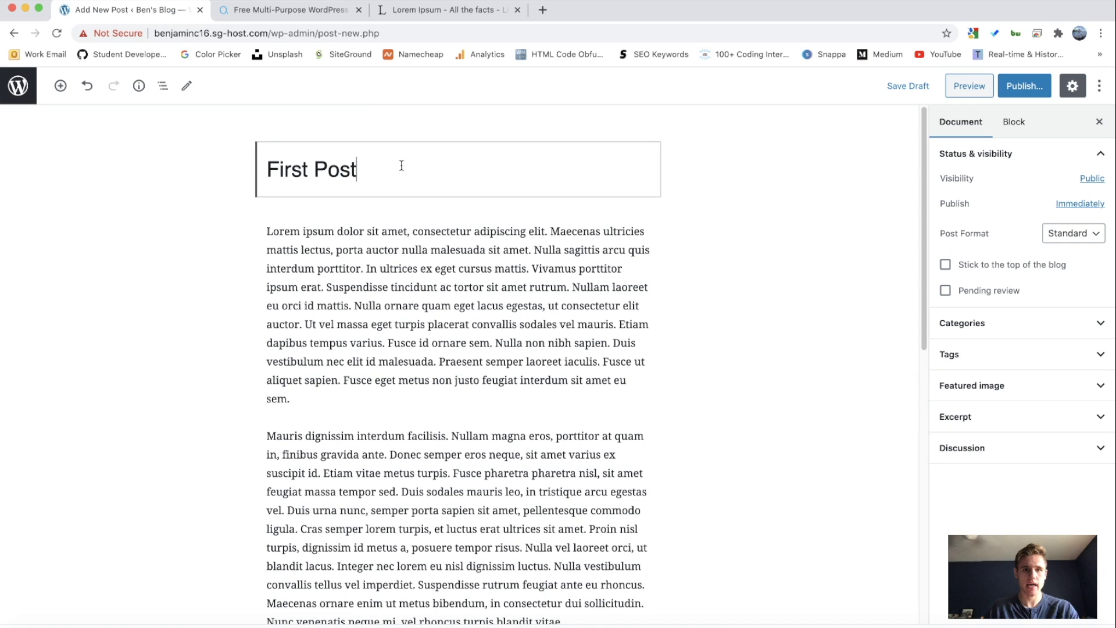
{"action": "scroll", "coordinate": [336, 232], "scroll_direction": "down", "scroll_amount": 4}
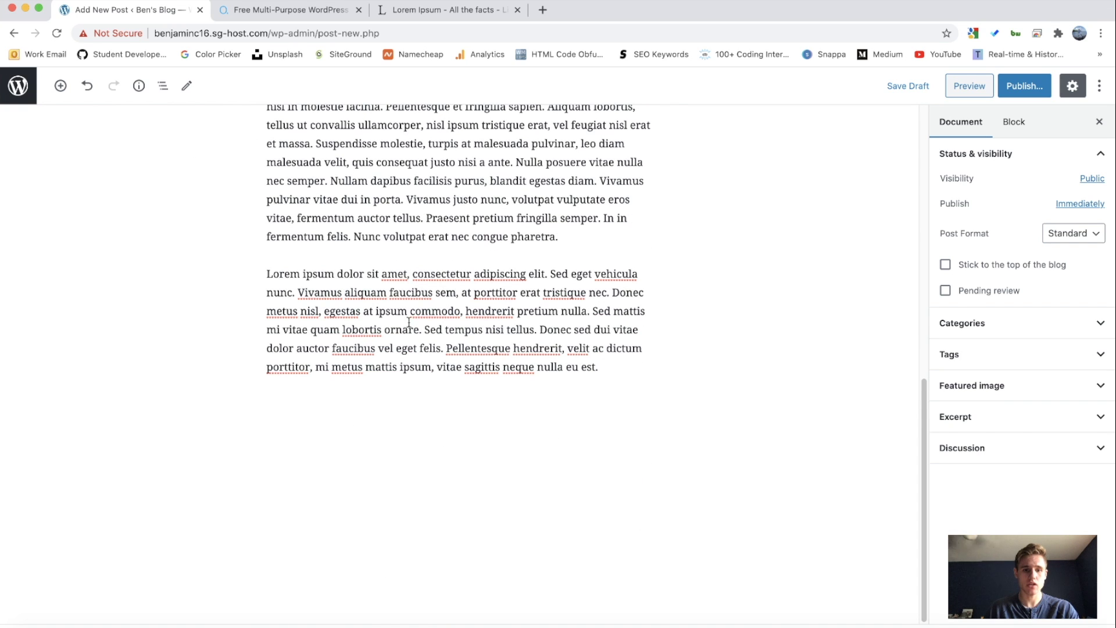
{"action": "scroll", "coordinate": [409, 323], "scroll_direction": "up", "scroll_amount": 15}
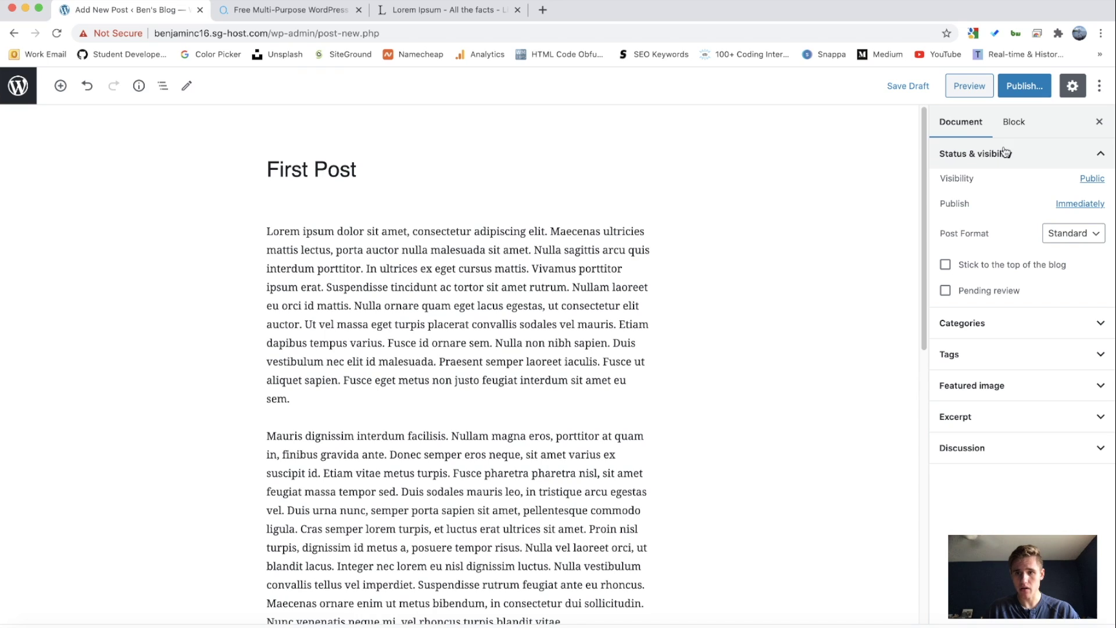
{"action": "left_click", "coordinate": [956, 153]}
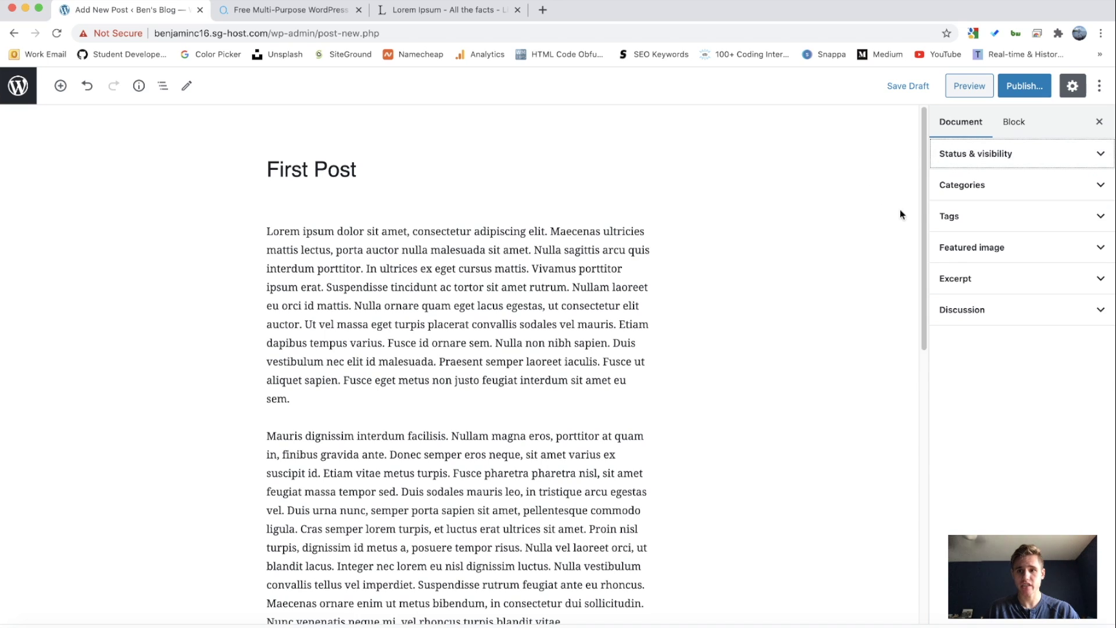
Step: Add a new 'Tutorial' category and assign it to the post
{"action": "left_click", "coordinate": [983, 190]}
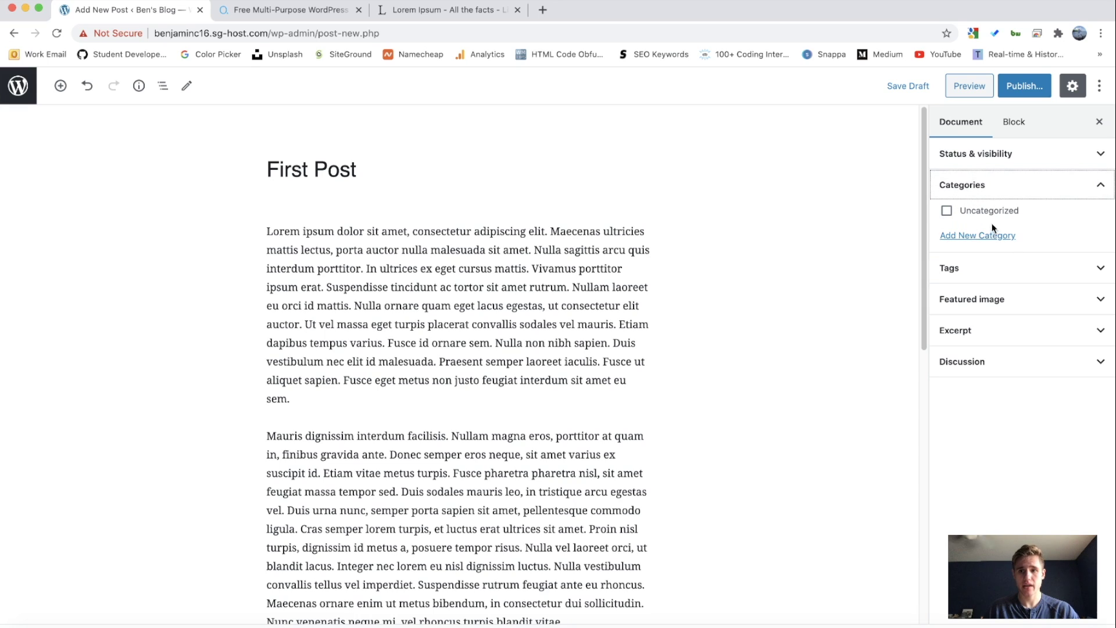
{"action": "left_click", "coordinate": [976, 236]}
{"action": "left_click", "coordinate": [996, 277]}
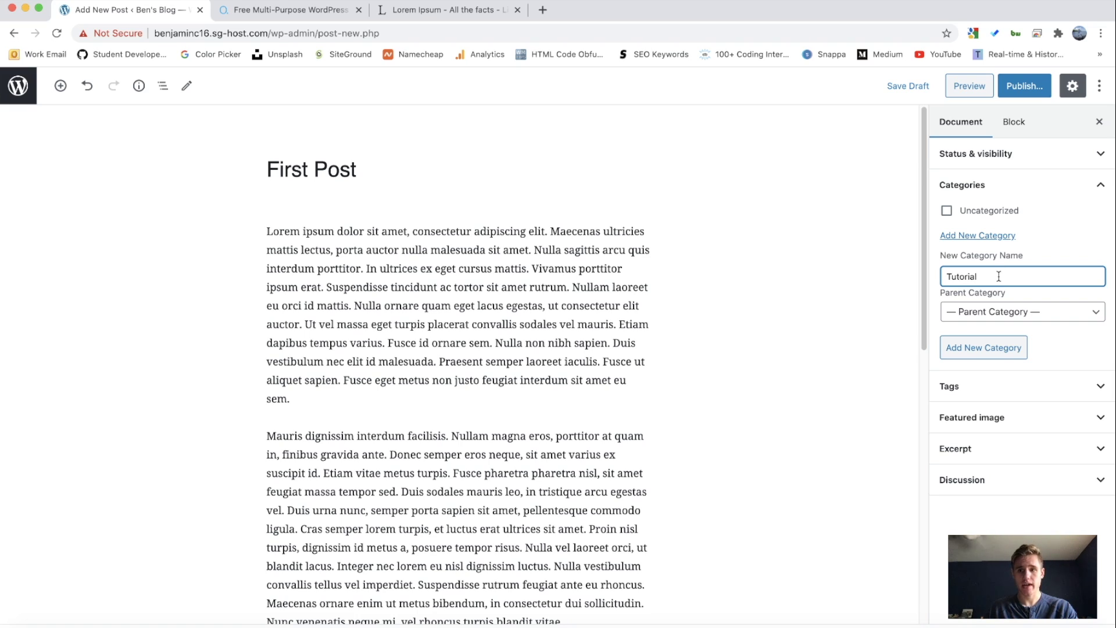
{"action": "left_click", "coordinate": [989, 347]}
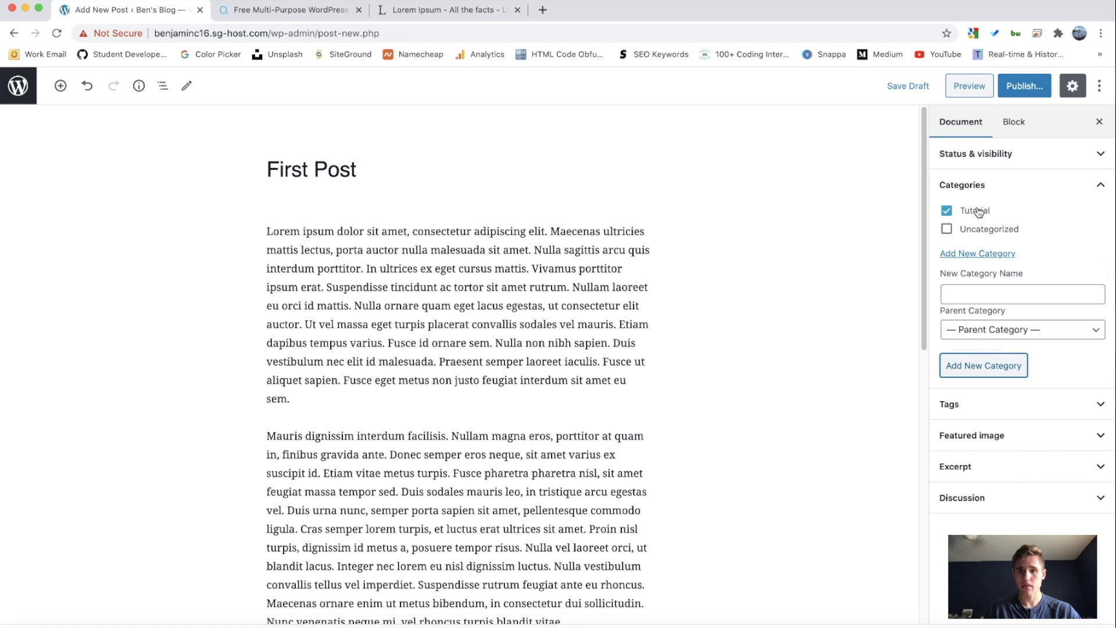
{"action": "left_click", "coordinate": [981, 401]}
{"action": "left_click", "coordinate": [982, 186]}
Step: Add the tags 'first post' and 'amazing post!' to the post
{"action": "left_click", "coordinate": [980, 263]}
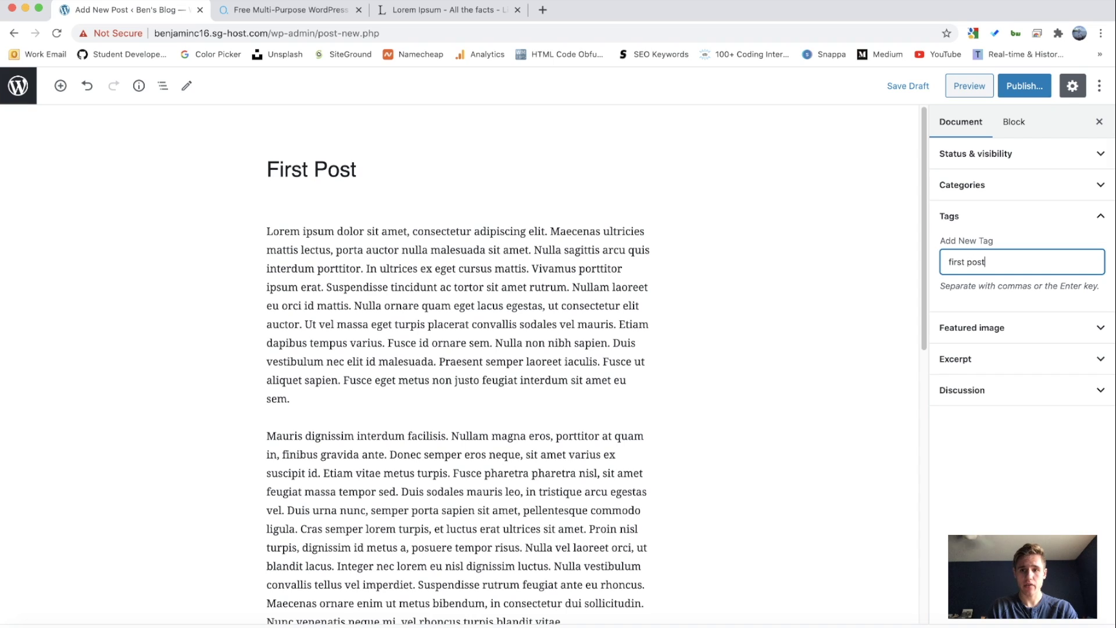
{"action": "key", "text": "Return"}
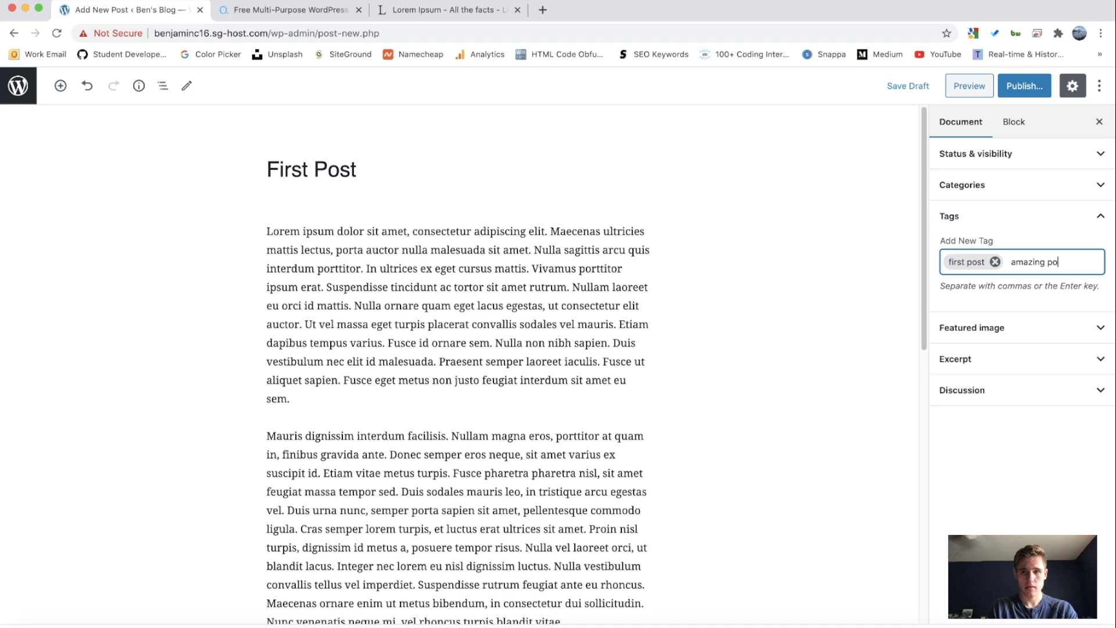
{"action": "type", "text": "amazing post!"}
{"action": "key", "text": "Return"}
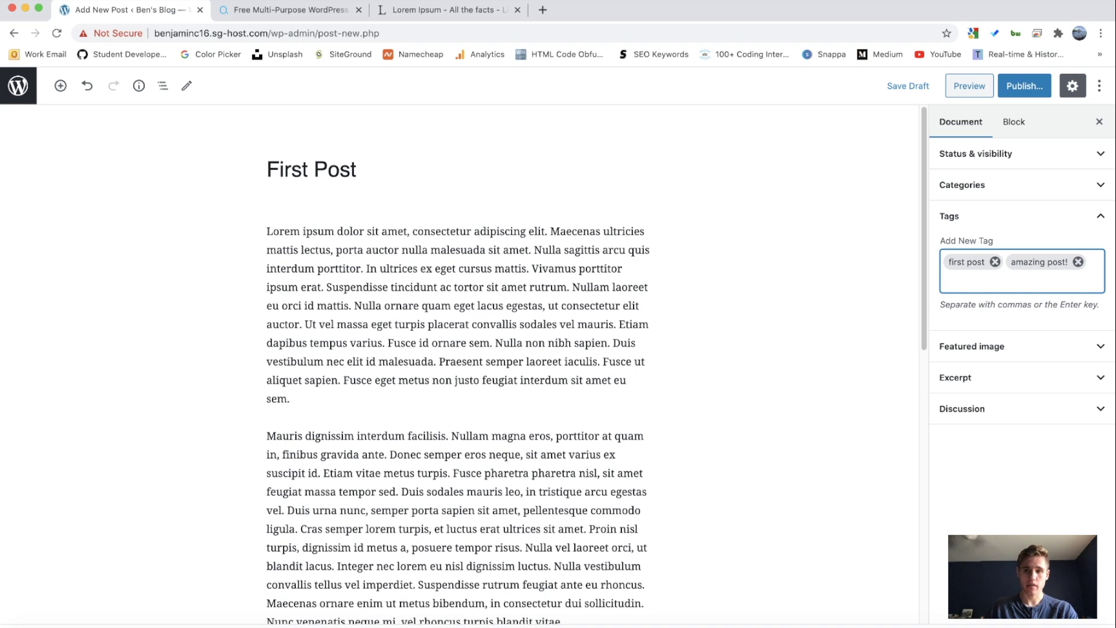
{"action": "left_click", "coordinate": [953, 217]}
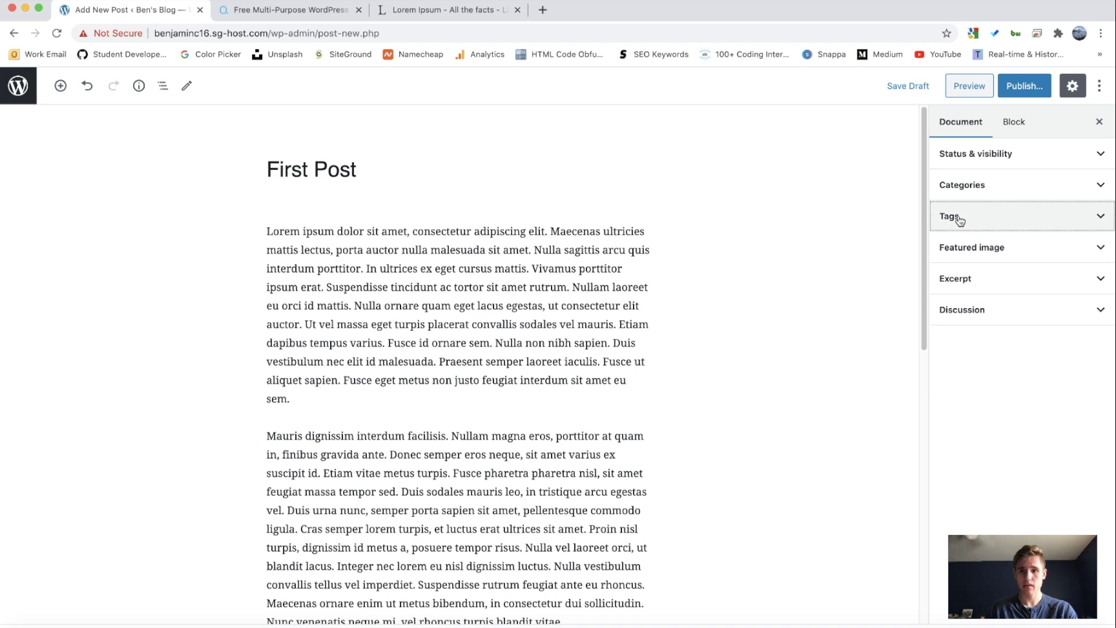
{"action": "left_click", "coordinate": [992, 246]}
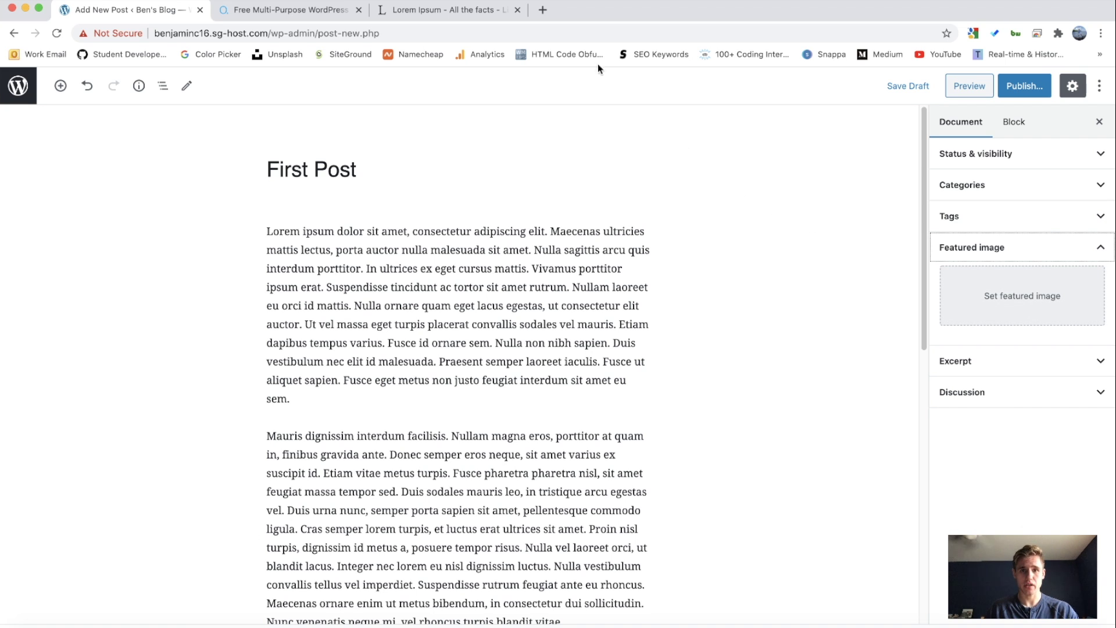
Step: Open Unsplash in a new tab and search for 'blog featured image'
{"action": "left_click", "coordinate": [542, 10]}
{"action": "type", "text": "un"}
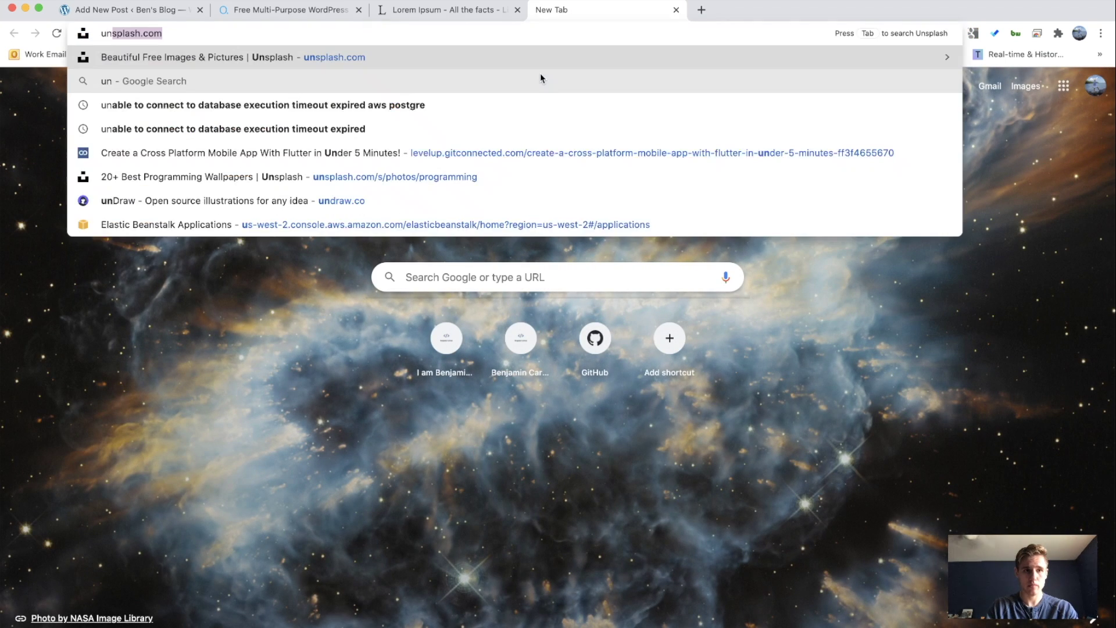
{"action": "key", "text": "Return"}
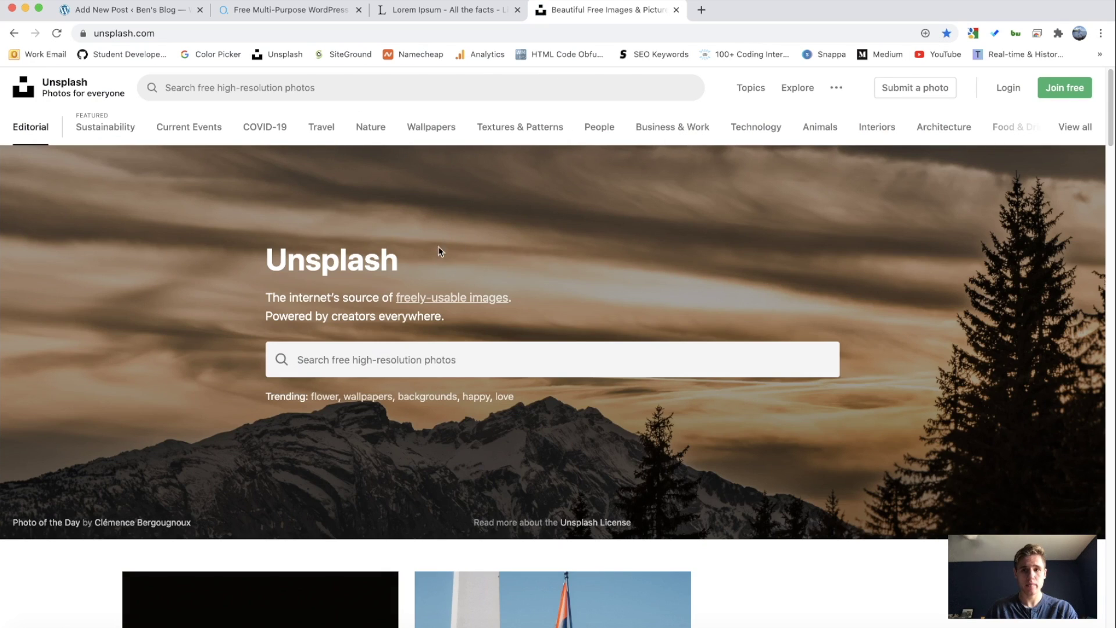
{"action": "left_click", "coordinate": [445, 358]}
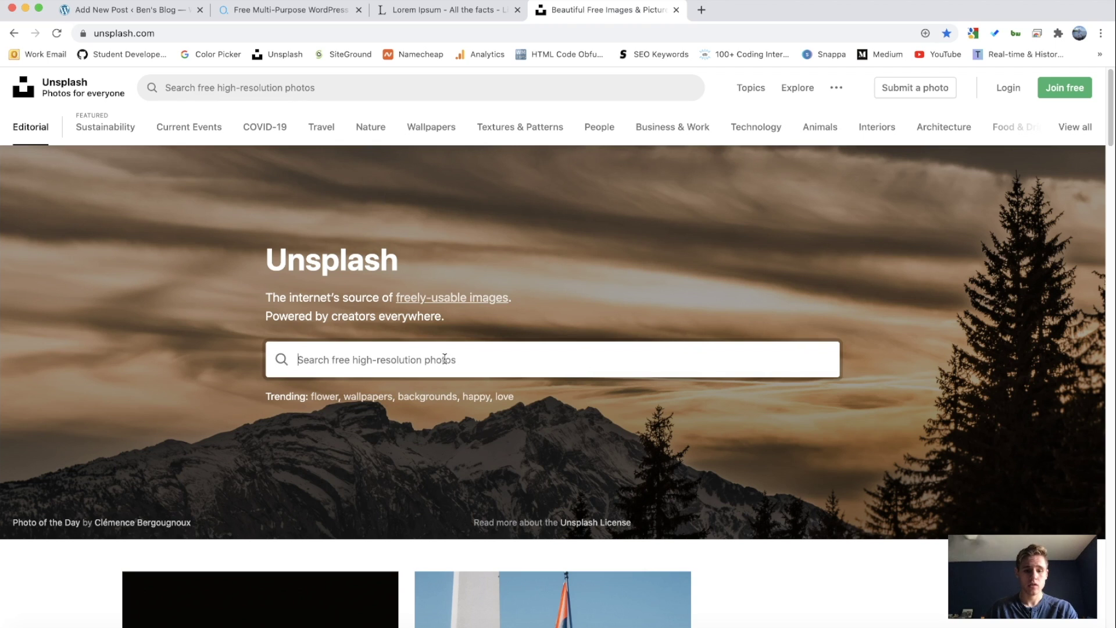
{"action": "type", "text": "blog"}
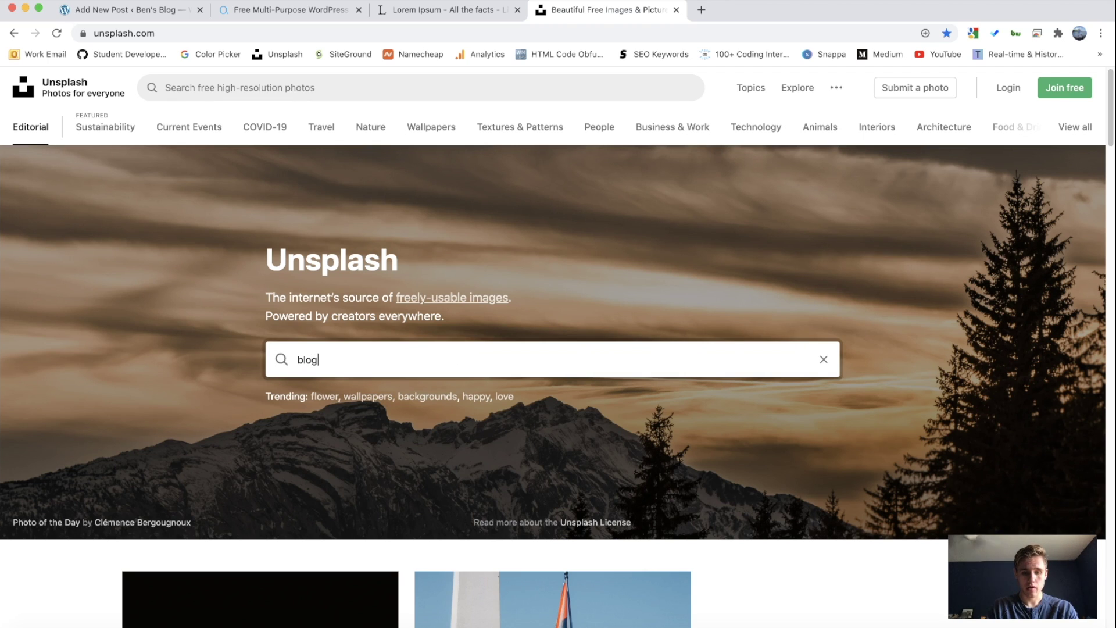
{"action": "type", "text": " featured image"}
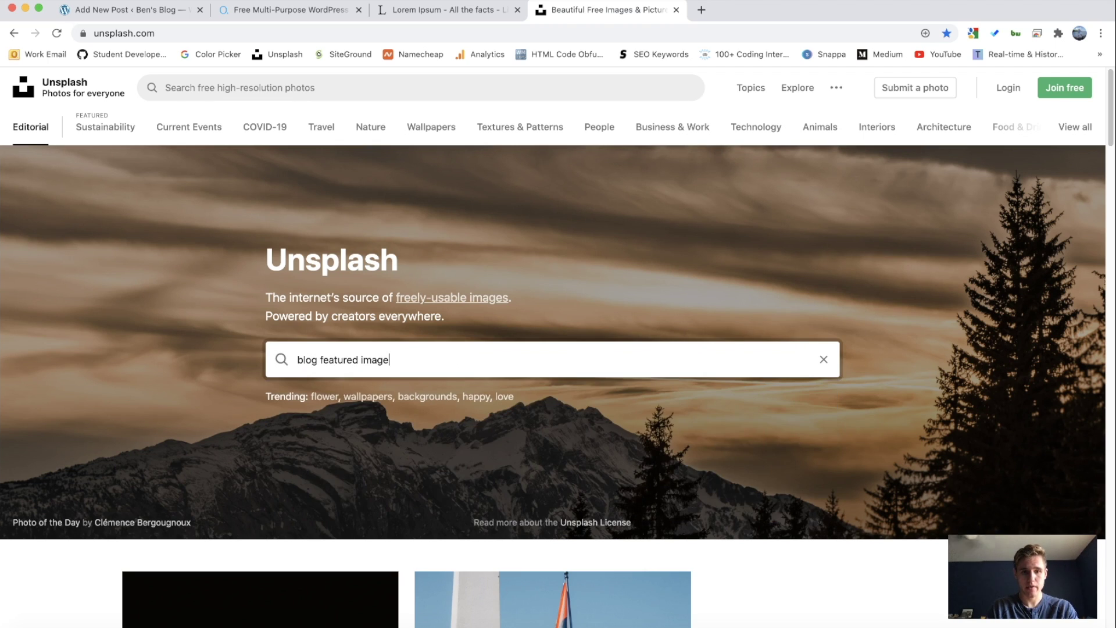
{"action": "key", "text": "Return"}
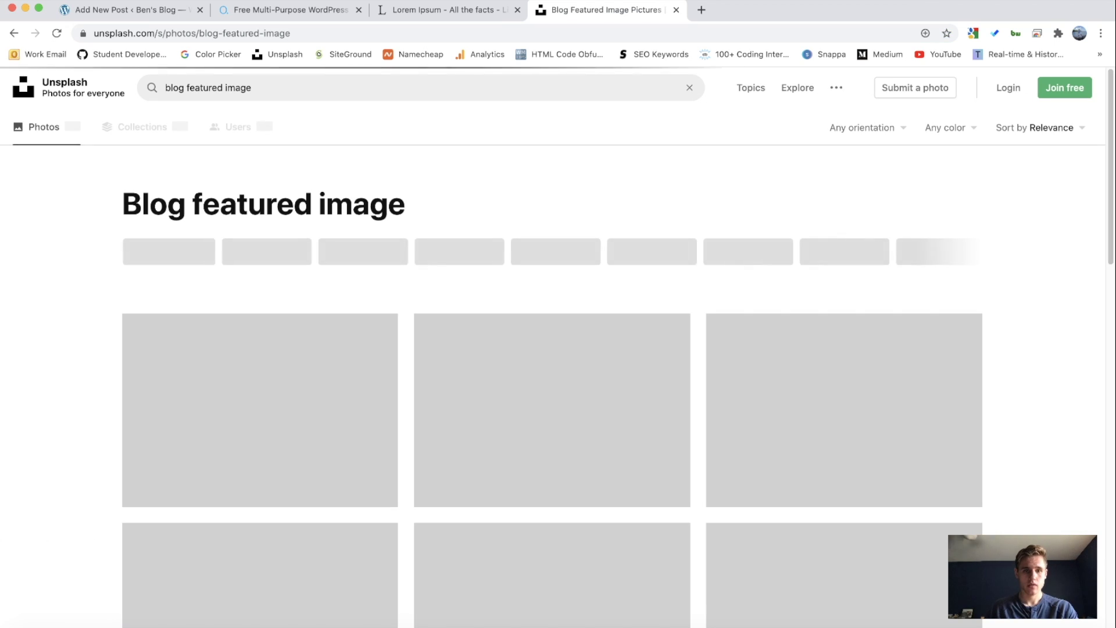
{"action": "scroll", "coordinate": [466, 355], "scroll_direction": "down", "scroll_amount": 3}
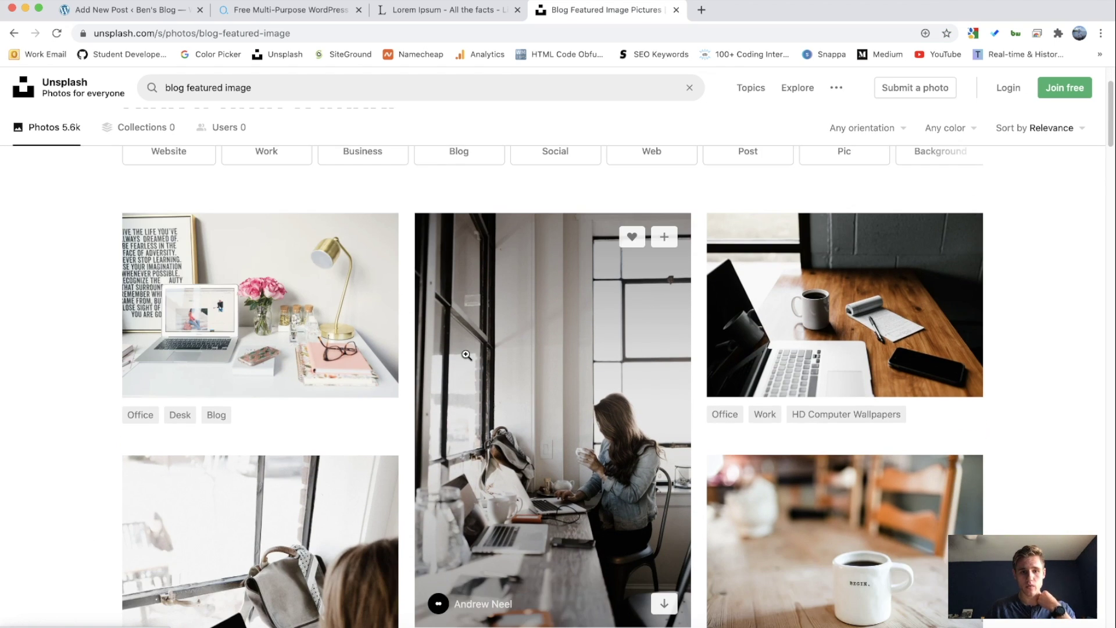
{"action": "scroll", "coordinate": [493, 340], "scroll_direction": "up", "scroll_amount": 3}
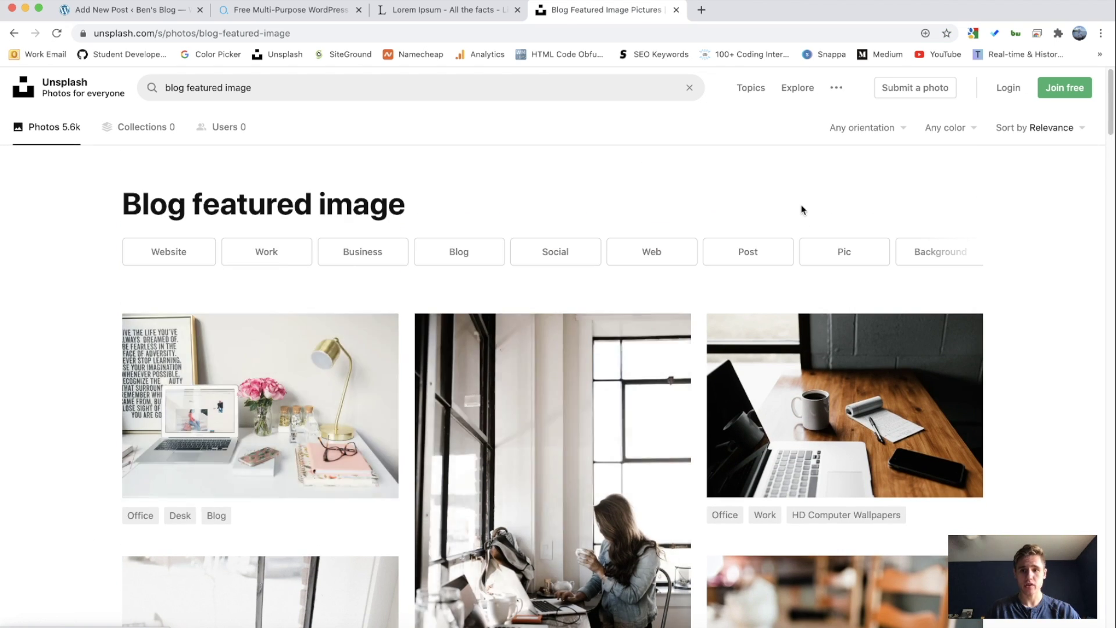
Step: Filter results to Landscape and download the desk photo with pink roses
{"action": "left_click", "coordinate": [888, 127]}
{"action": "left_click", "coordinate": [840, 183]}
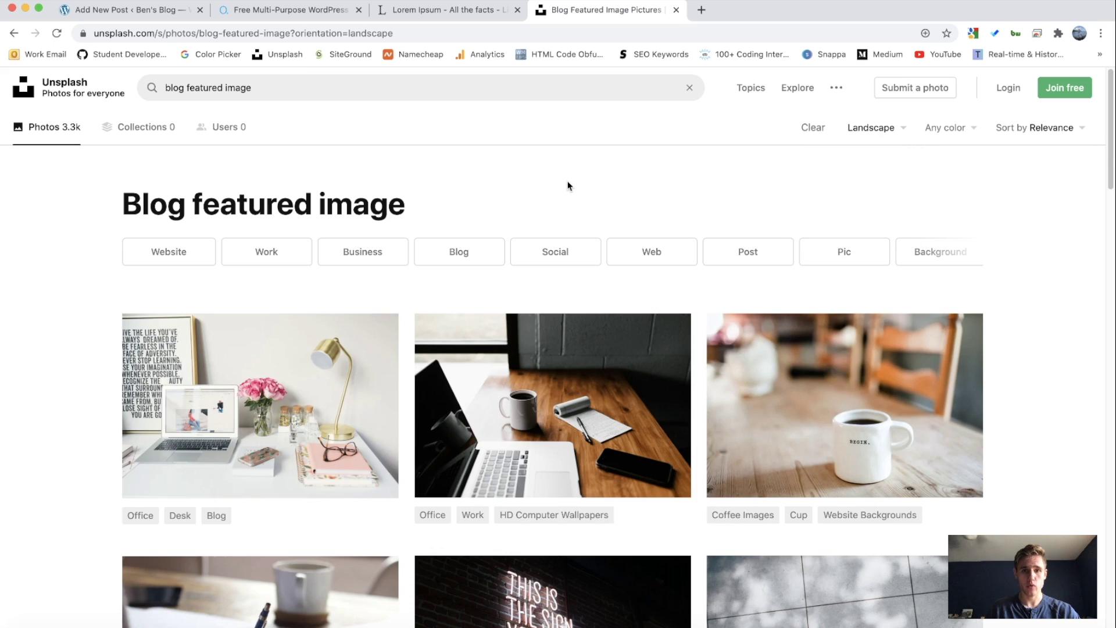
{"action": "scroll", "coordinate": [568, 183], "scroll_direction": "down", "scroll_amount": 3}
{"action": "scroll", "coordinate": [498, 198], "scroll_direction": "down", "scroll_amount": 10}
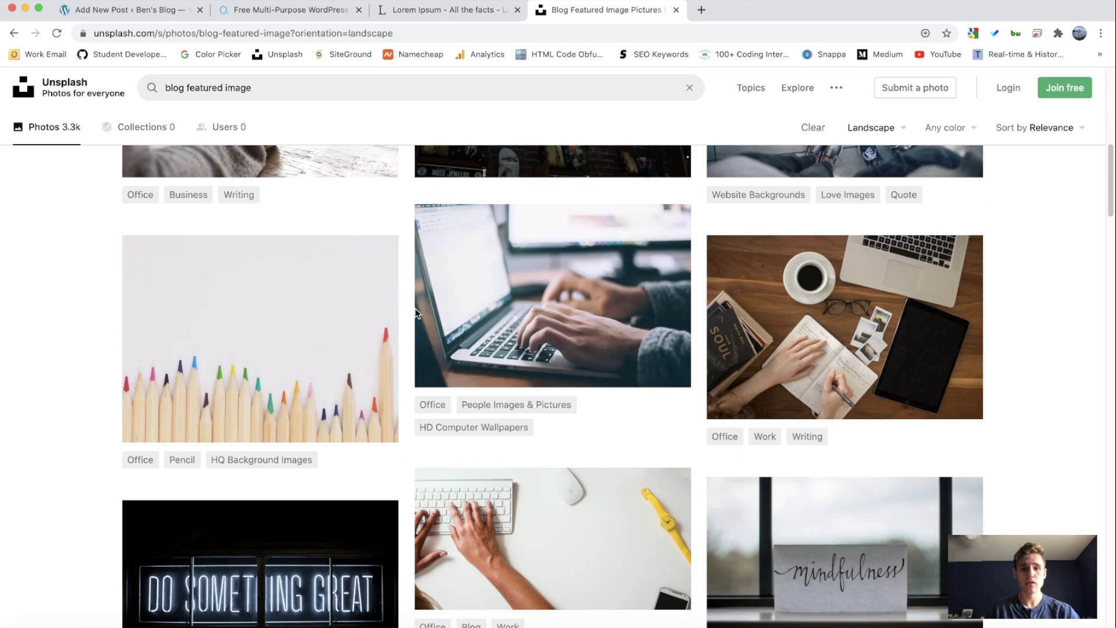
{"action": "scroll", "coordinate": [377, 284], "scroll_direction": "up", "scroll_amount": 10}
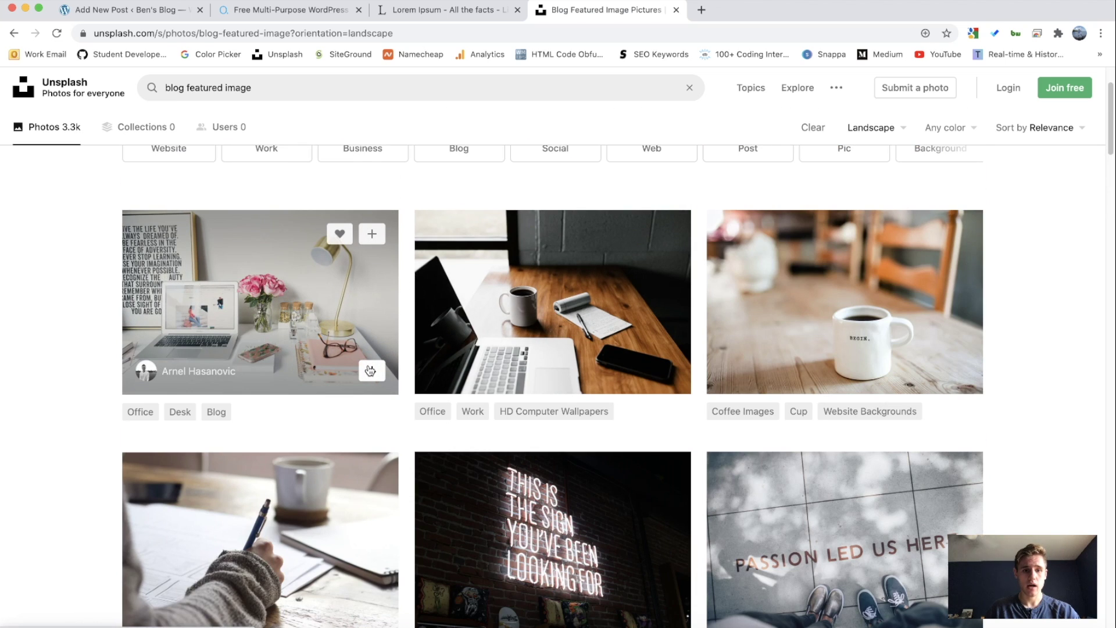
{"action": "left_click", "coordinate": [370, 371]}
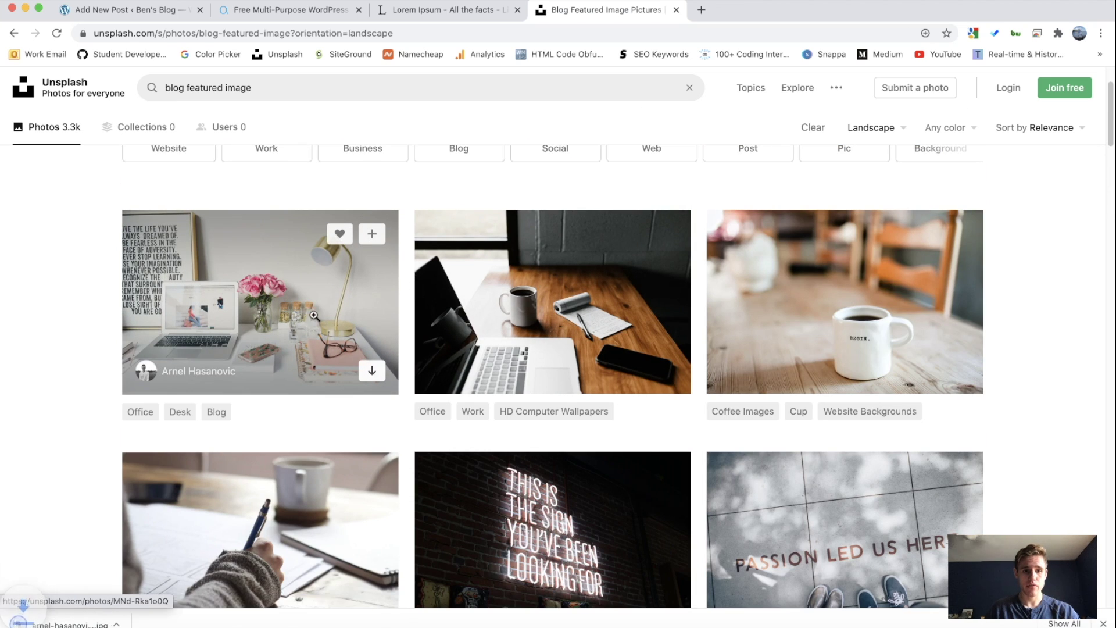
{"action": "left_click", "coordinate": [284, 12]}
{"action": "left_click", "coordinate": [125, 10]}
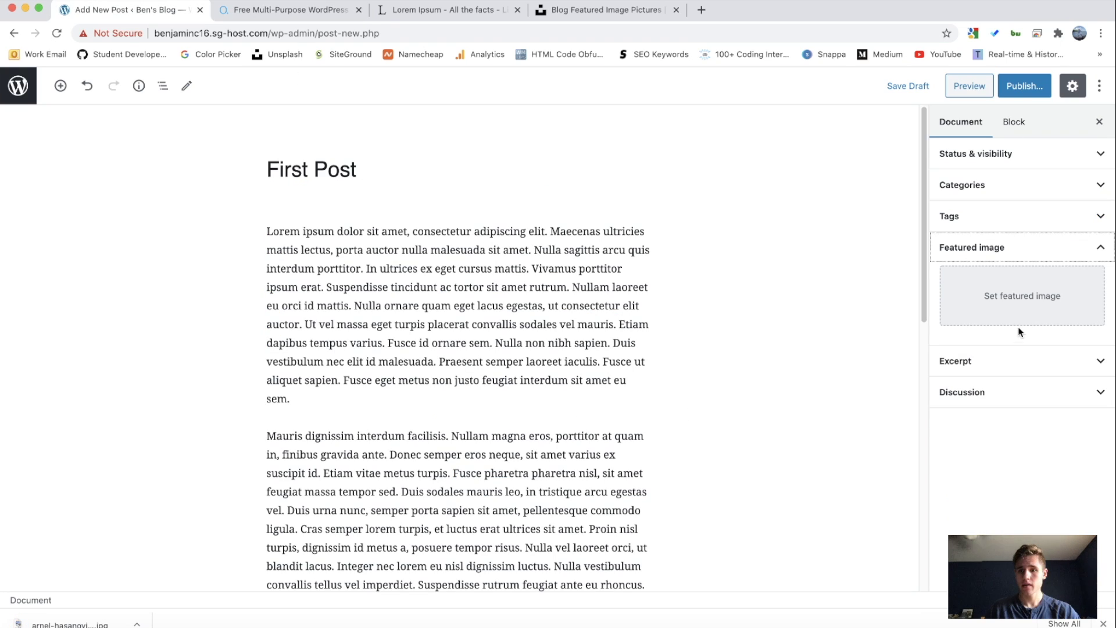
Step: Upload the downloaded desk photo and set it as the post's featured image
{"action": "left_click", "coordinate": [1016, 298]}
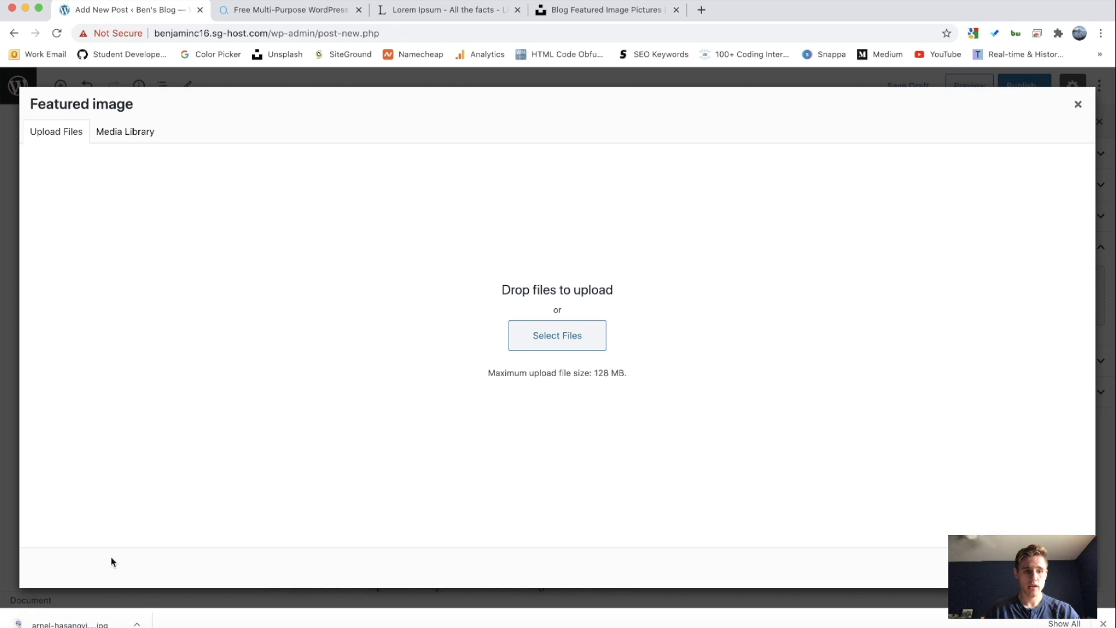
{"action": "left_click_drag", "start_coordinate": [74, 625], "coordinate": [295, 364]}
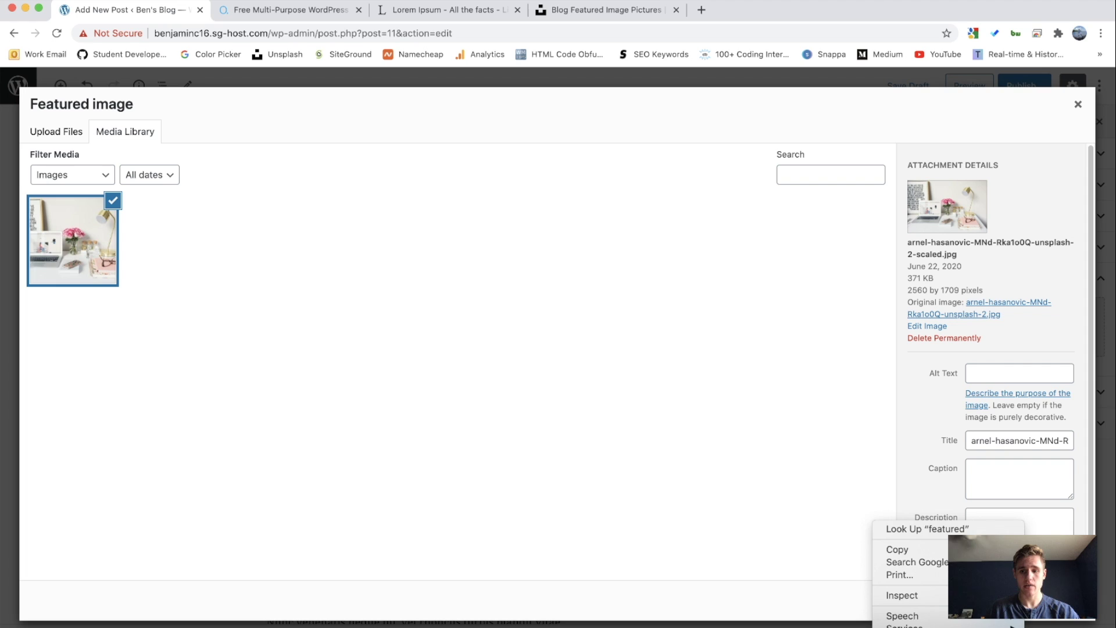
{"action": "left_click", "coordinate": [1047, 600]}
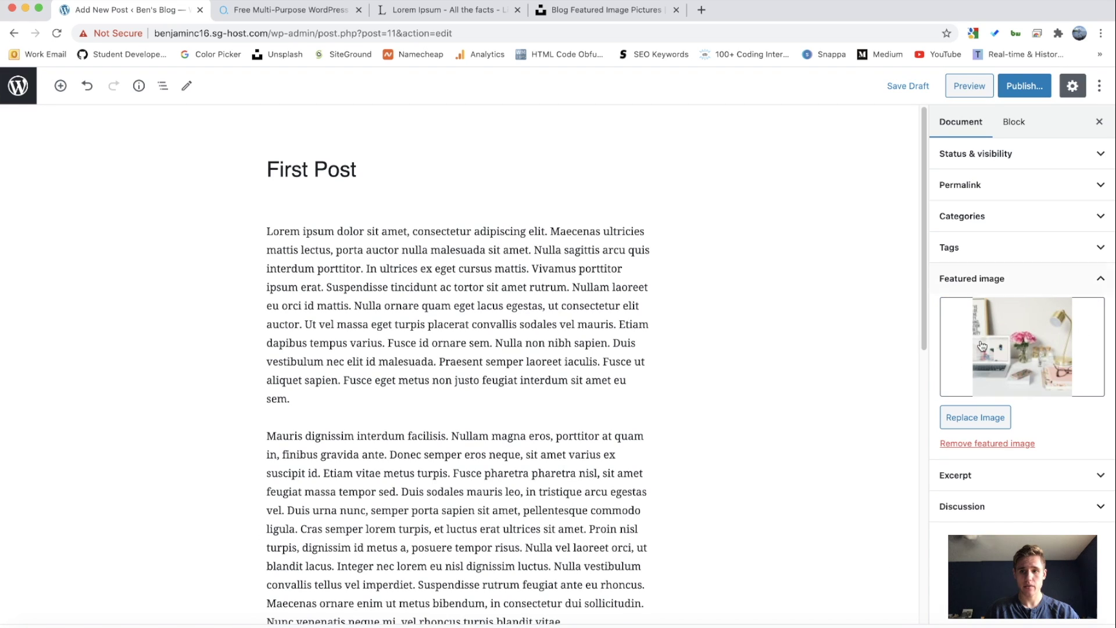
{"action": "left_click", "coordinate": [1011, 280]}
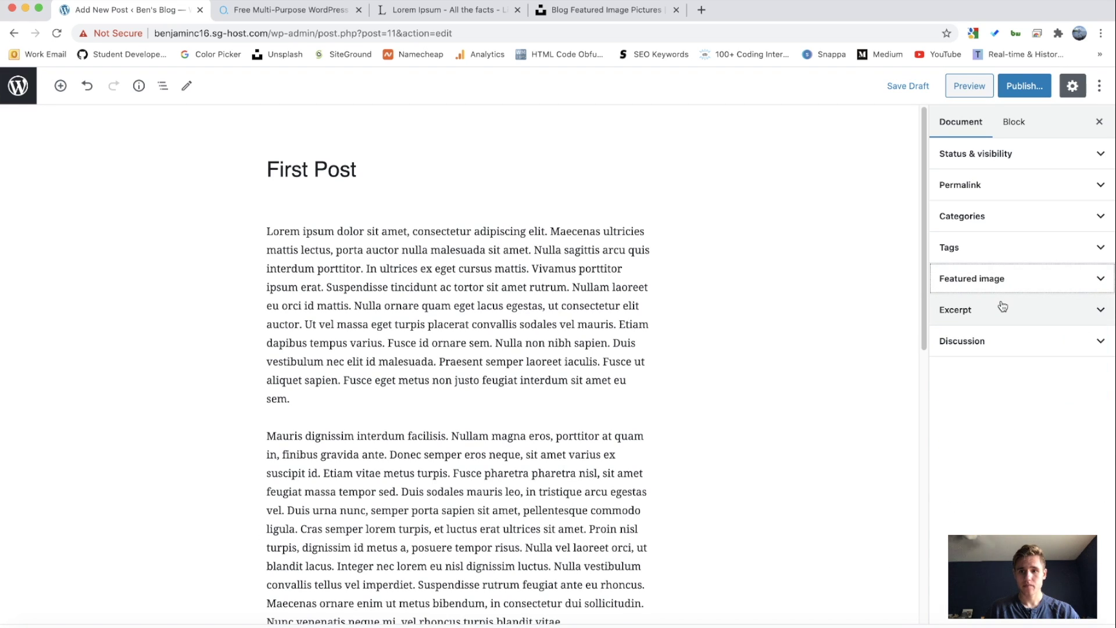
Step: Review the post's Excerpt and Discussion settings
{"action": "left_click", "coordinate": [1003, 307]}
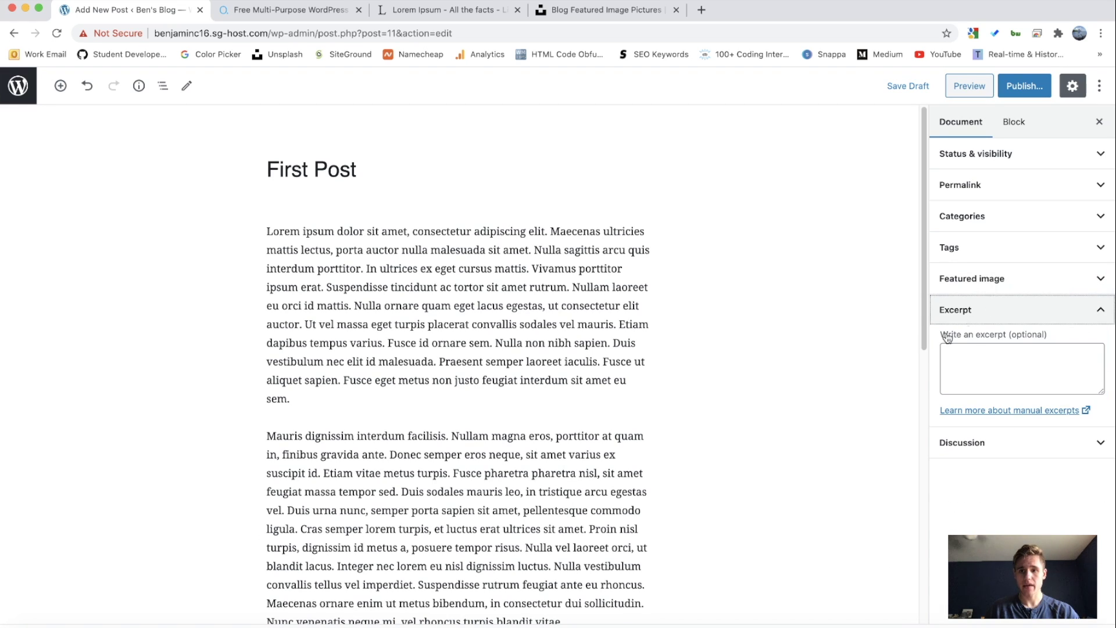
{"action": "left_click", "coordinate": [985, 352]}
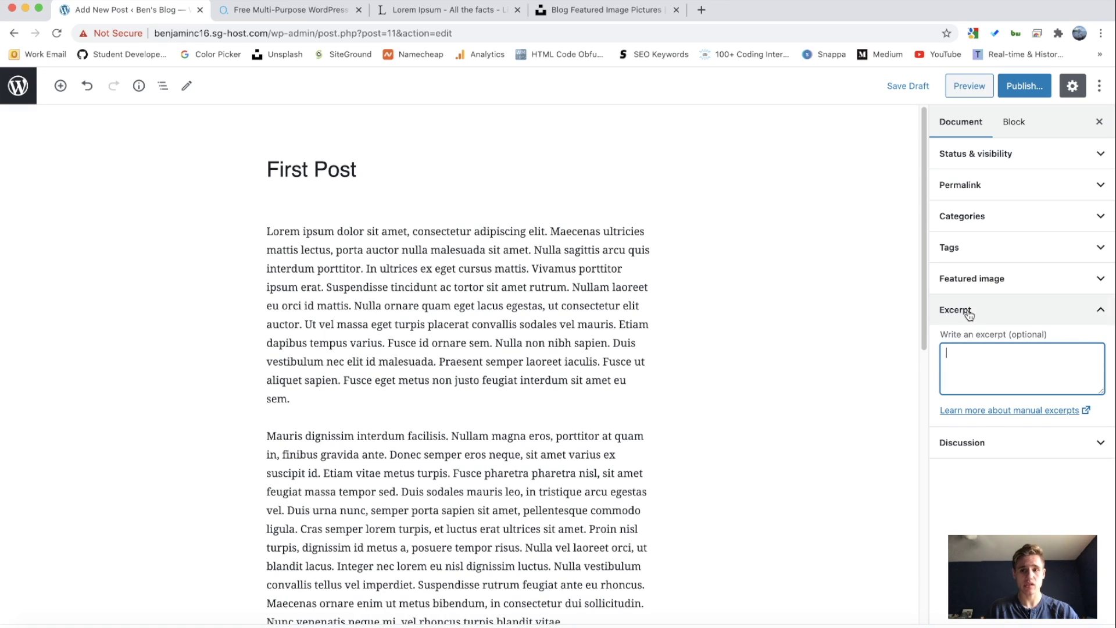
{"action": "left_click", "coordinate": [969, 312]}
{"action": "left_click", "coordinate": [983, 342]}
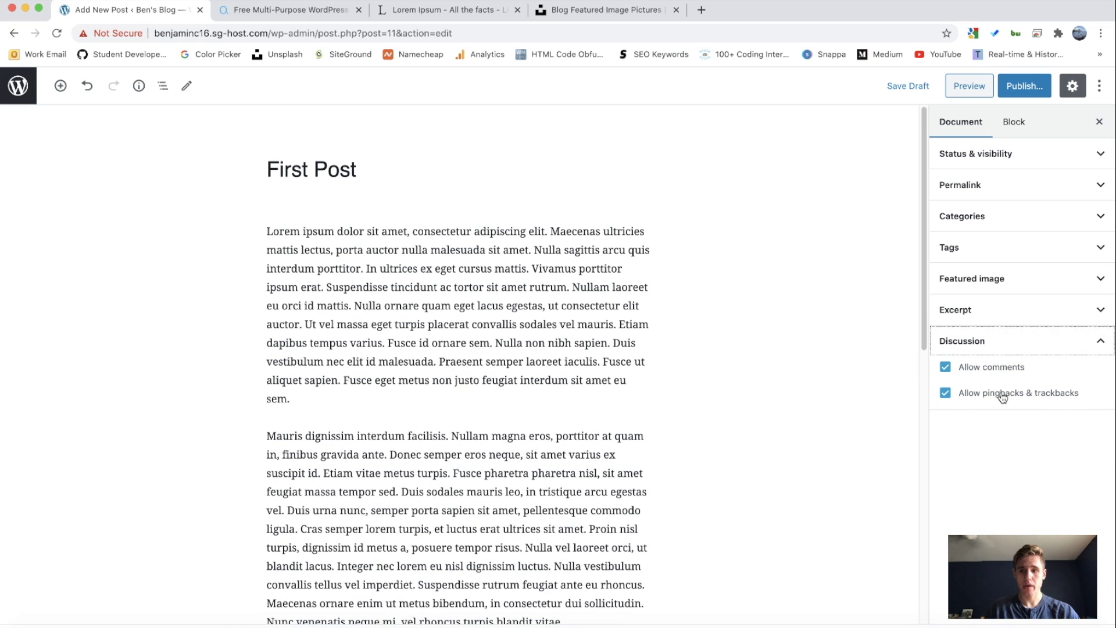
{"action": "left_click", "coordinate": [993, 344]}
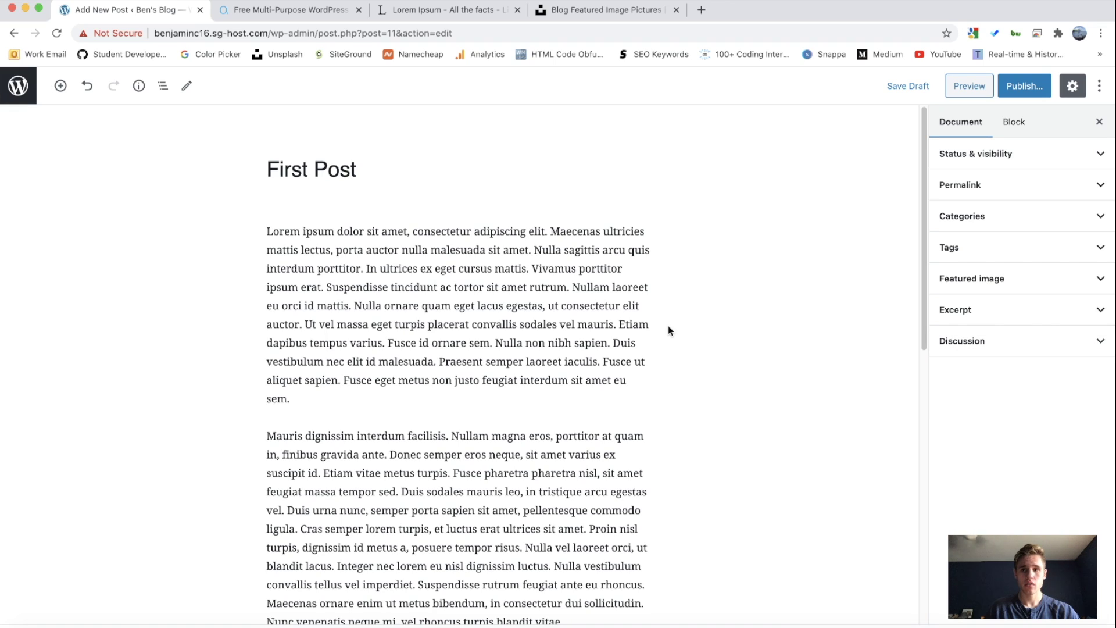
Step: Publish First Post and check the live post with its desk-photo featured image in a new tab
{"action": "left_click", "coordinate": [1020, 91]}
{"action": "left_click", "coordinate": [1020, 87]}
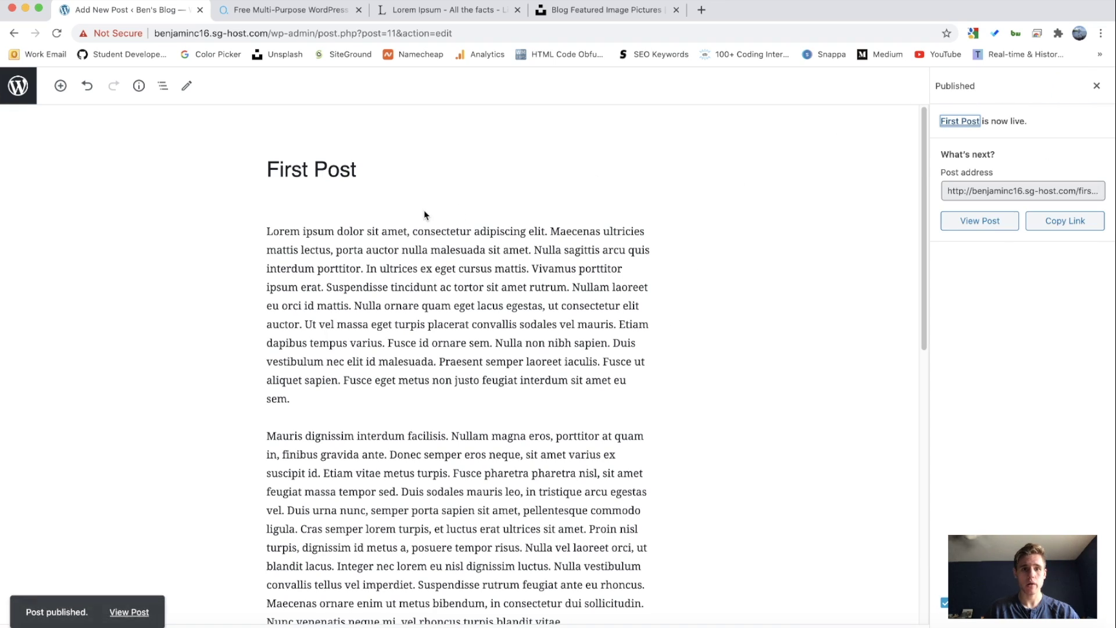
{"action": "right_click", "coordinate": [129, 610]}
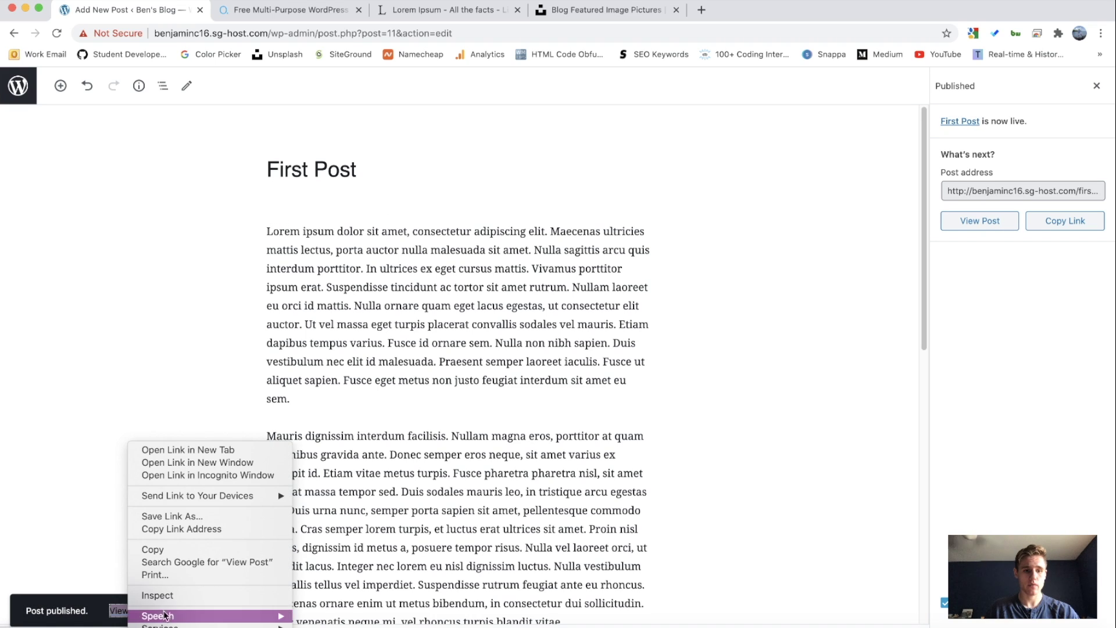
{"action": "left_click", "coordinate": [189, 450]}
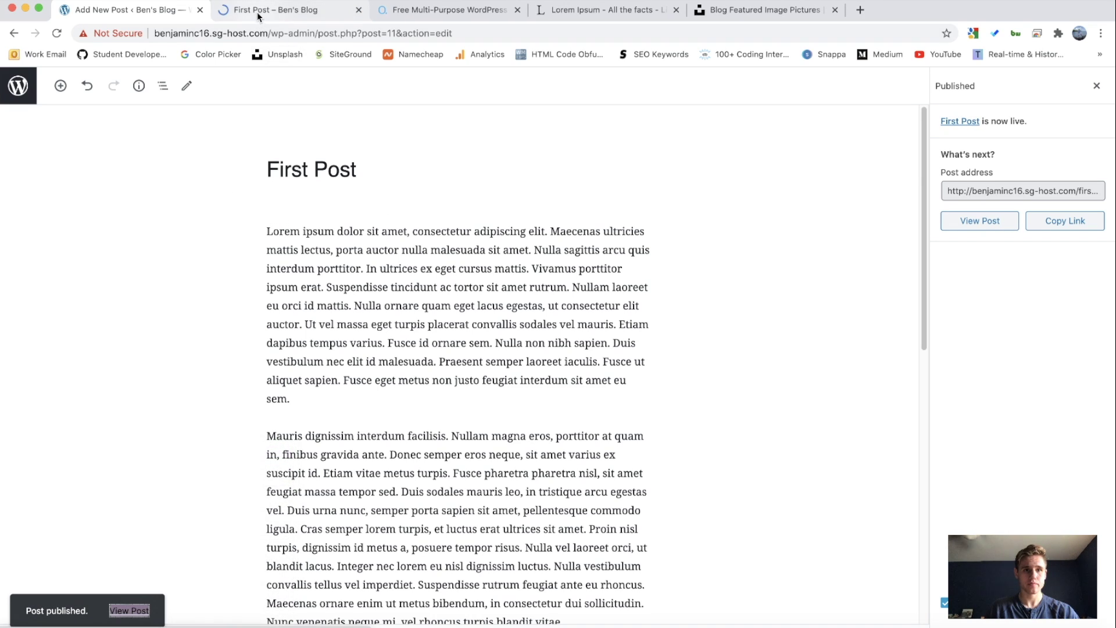
{"action": "key", "text": "ctrl+Tab"}
{"action": "scroll", "coordinate": [356, 282], "scroll_direction": "down", "scroll_amount": 10}
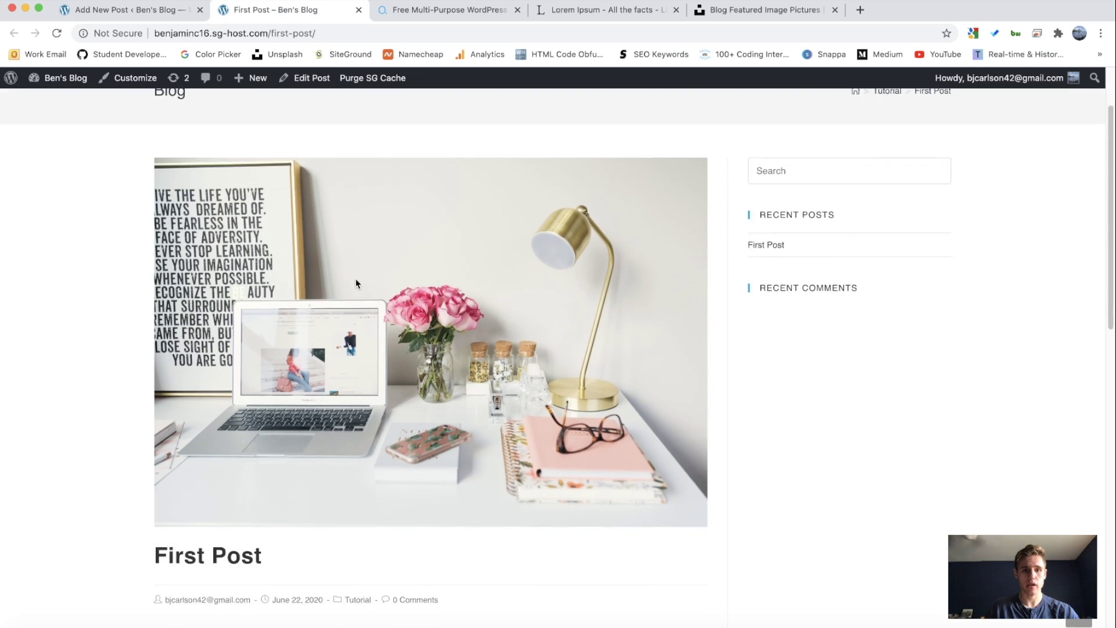
{"action": "scroll", "coordinate": [355, 283], "scroll_direction": "down", "scroll_amount": 8}
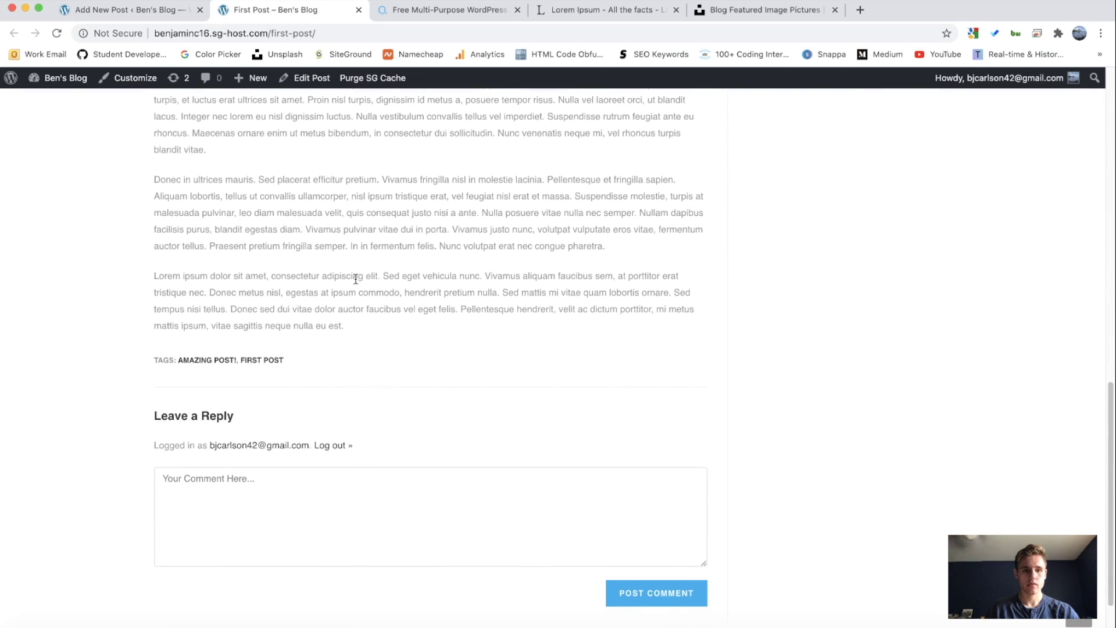
{"action": "scroll", "coordinate": [356, 283], "scroll_direction": "up", "scroll_amount": 15}
{"action": "scroll", "coordinate": [355, 284], "scroll_direction": "up", "scroll_amount": 7}
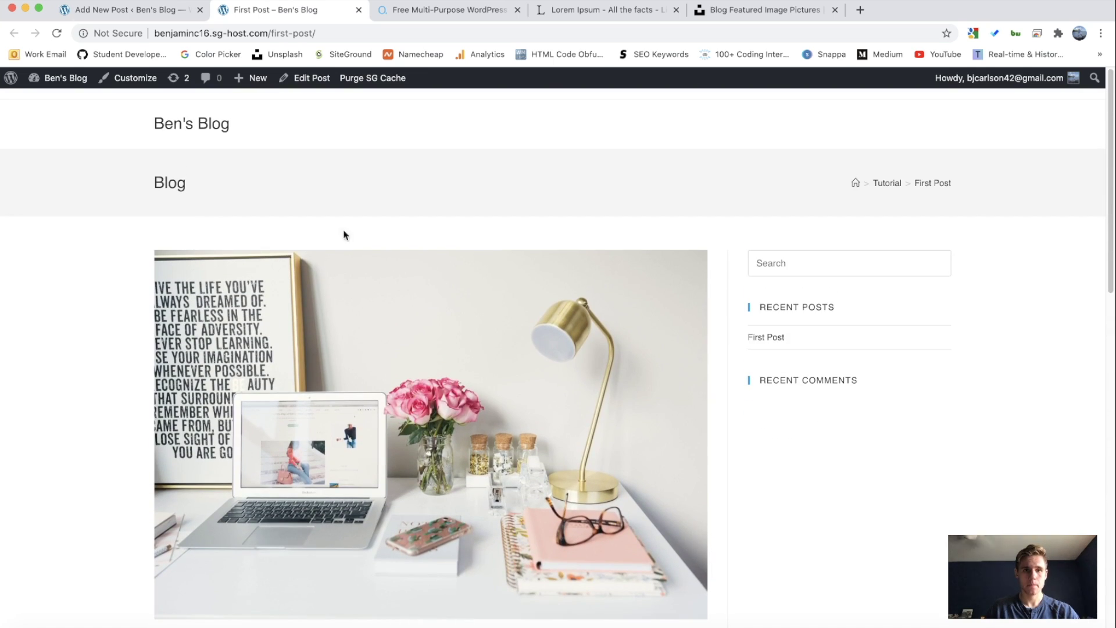
{"action": "left_click", "coordinate": [359, 10]}
Step: Fill Another Post with placeholder paragraphs and create the category Another Category for it
{"action": "left_click", "coordinate": [290, 170]}
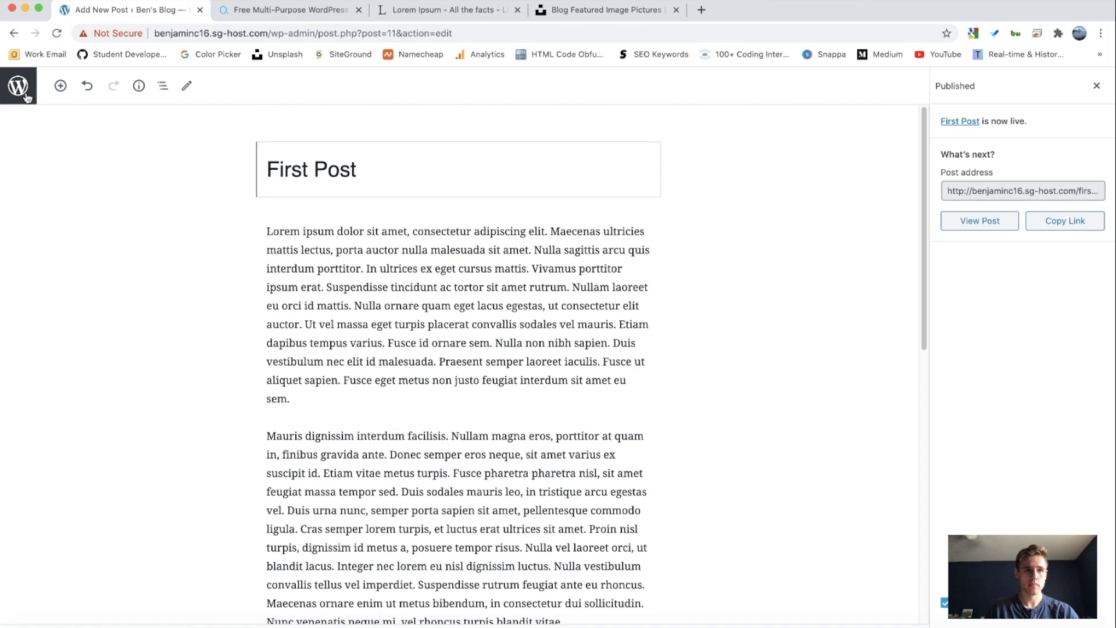
{"action": "left_click", "coordinate": [496, 225]}
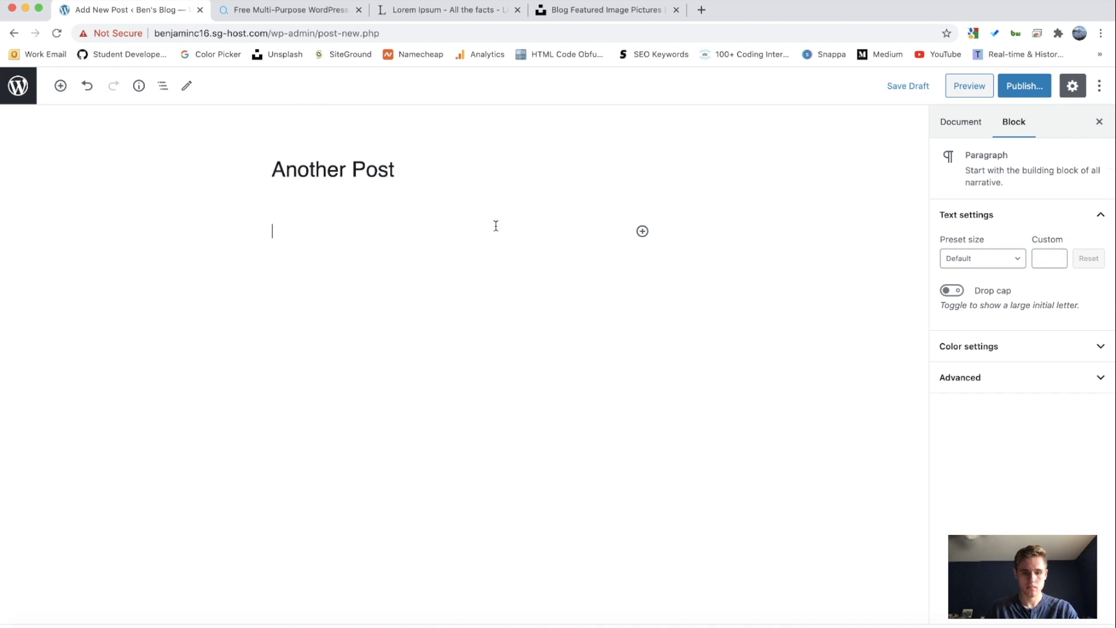
{"action": "key", "text": "ctrl+v"}
{"action": "left_click", "coordinate": [961, 122]}
{"action": "left_click", "coordinate": [962, 185]}
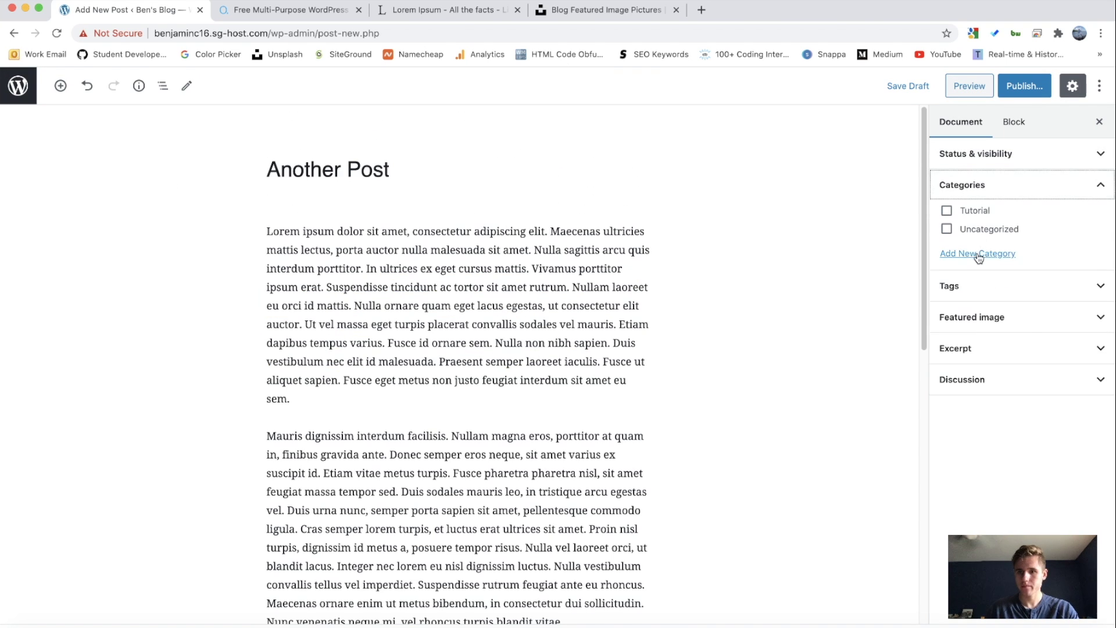
{"action": "left_click", "coordinate": [977, 254]}
{"action": "type", "text": "Another Category"}
{"action": "left_click", "coordinate": [983, 366]}
Step: Tag Another Post 'awesome!' and 'copying', set the uploaded photo as featured image, and publish
{"action": "left_click", "coordinate": [1005, 468]}
{"action": "type", "text": "awesome!,copying"}
{"action": "key", "text": "Return"}
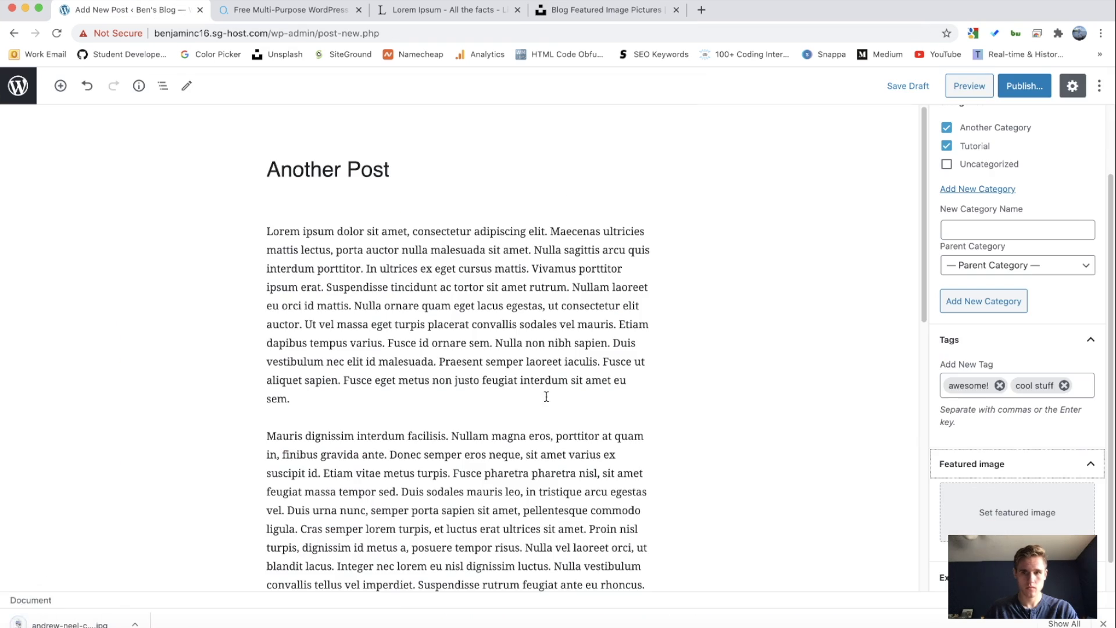
{"action": "left_click_drag", "start_coordinate": [64, 623], "coordinate": [400, 367]}
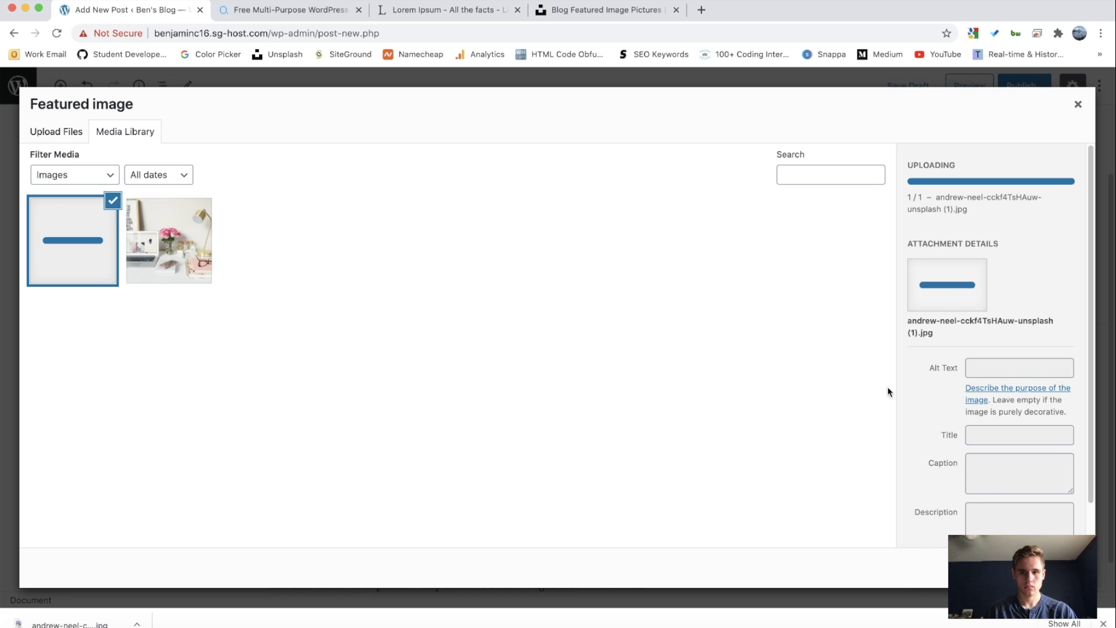
{"action": "left_click", "coordinate": [1044, 567]}
{"action": "scroll", "coordinate": [1018, 291], "scroll_direction": "down", "scroll_amount": 3}
{"action": "left_click", "coordinate": [1017, 88]}
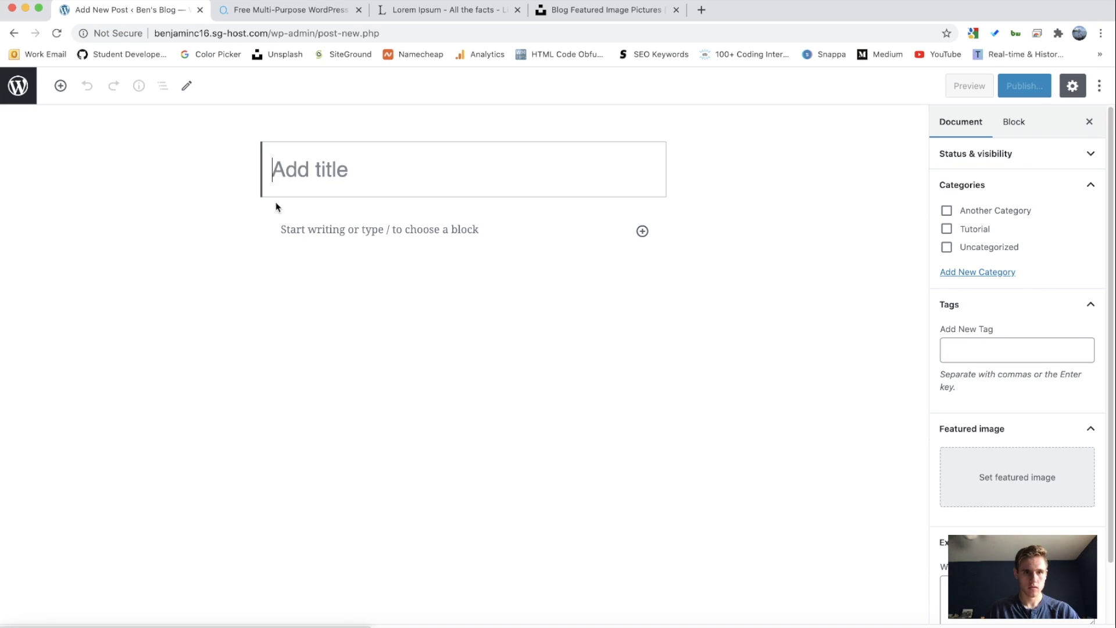
Step: Start the New Home Office! post with placeholder paragraphs and begin a tag starting 'ho'
{"action": "type", "text": "New Home Office!"}
{"action": "key", "text": "ctrl+v"}
{"action": "left_click", "coordinate": [1017, 326]}
{"action": "type", "text": "ho"}
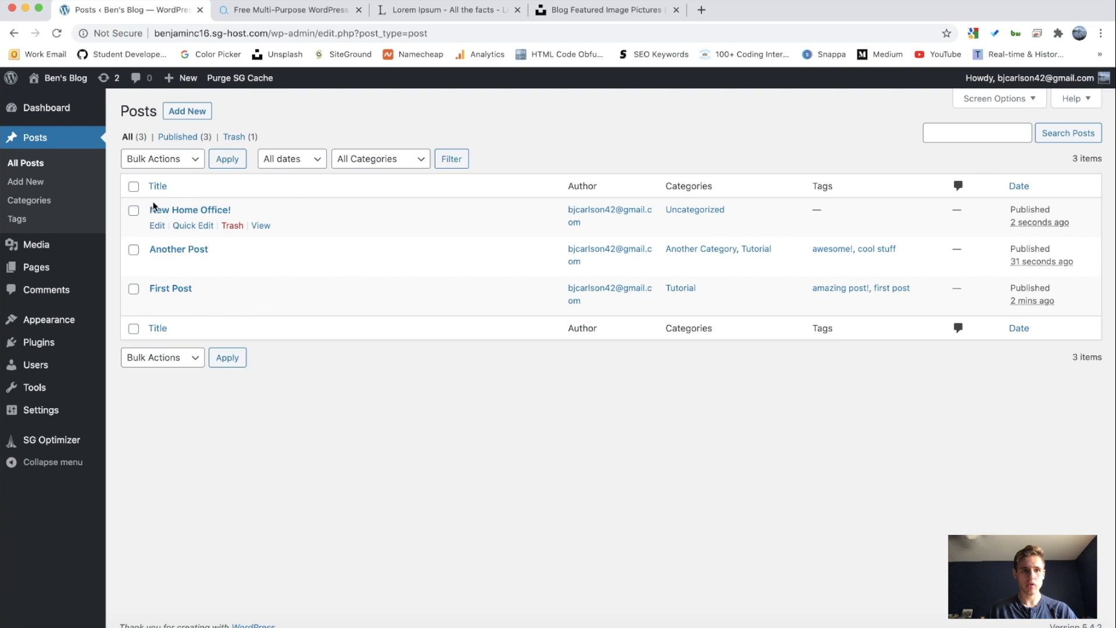
Step: Browse Ben's Blog homepage, confirming Recent Posts lists all three posts, then return to the Dashboard
{"action": "left_click", "coordinate": [61, 82]}
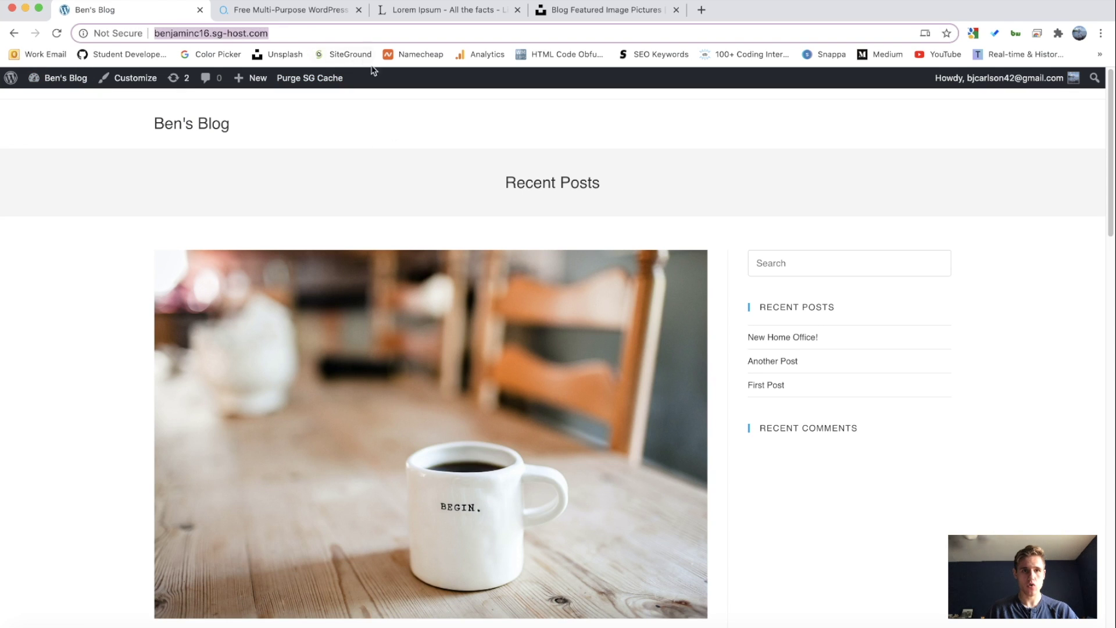
{"action": "scroll", "coordinate": [424, 184], "scroll_direction": "down", "scroll_amount": 15}
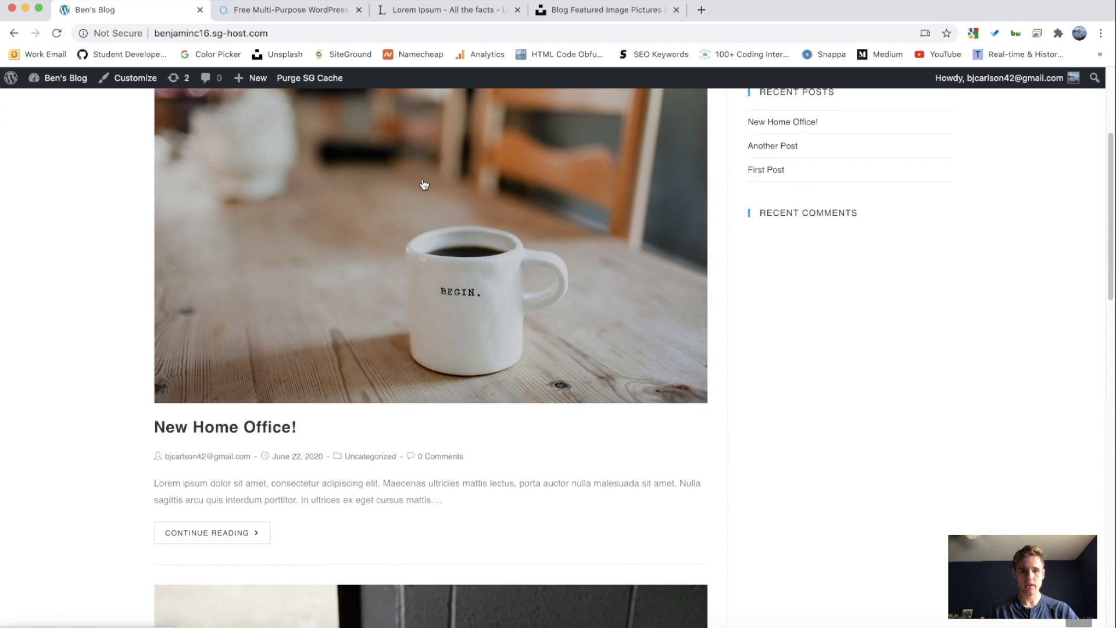
{"action": "scroll", "coordinate": [424, 184], "scroll_direction": "down", "scroll_amount": 5}
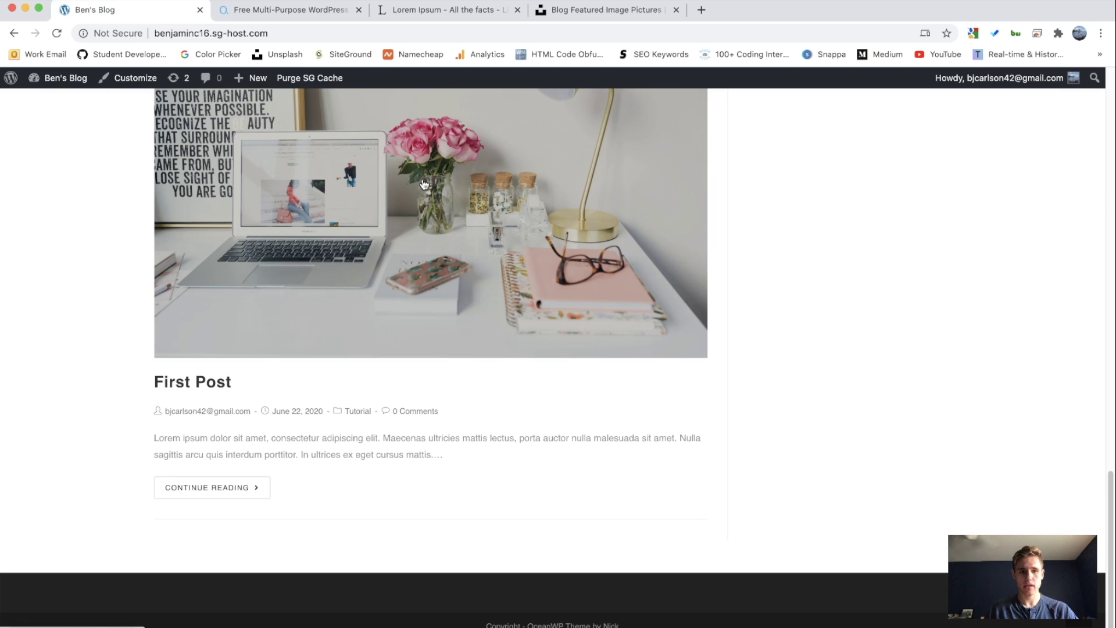
{"action": "scroll", "coordinate": [424, 184], "scroll_direction": "up", "scroll_amount": 15}
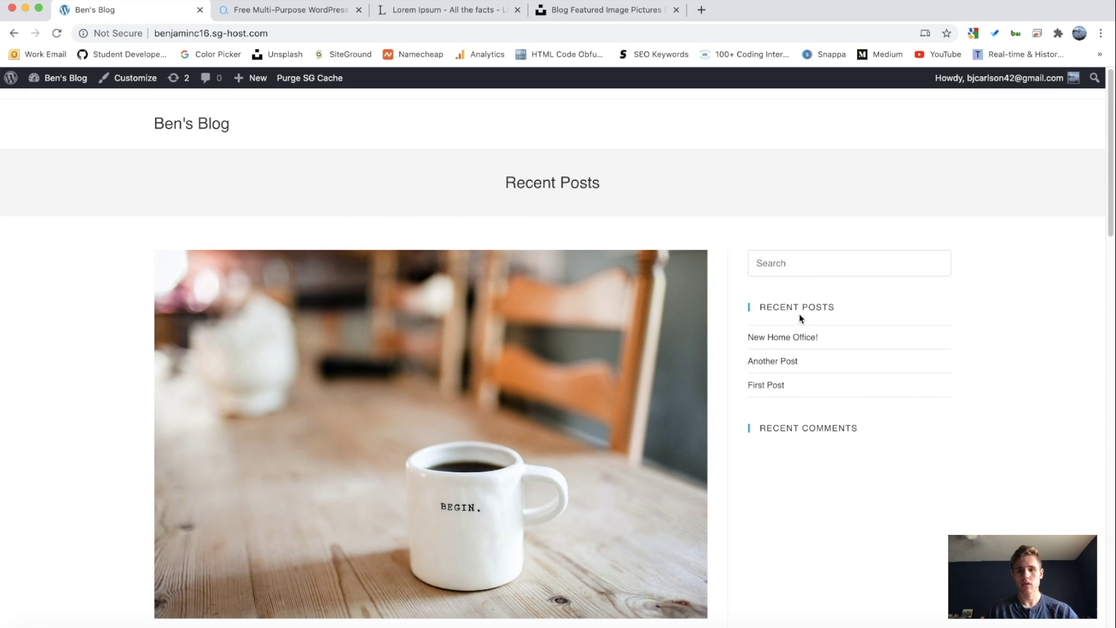
{"action": "left_click_drag", "start_coordinate": [757, 308], "coordinate": [889, 316]}
{"action": "left_click", "coordinate": [893, 317]}
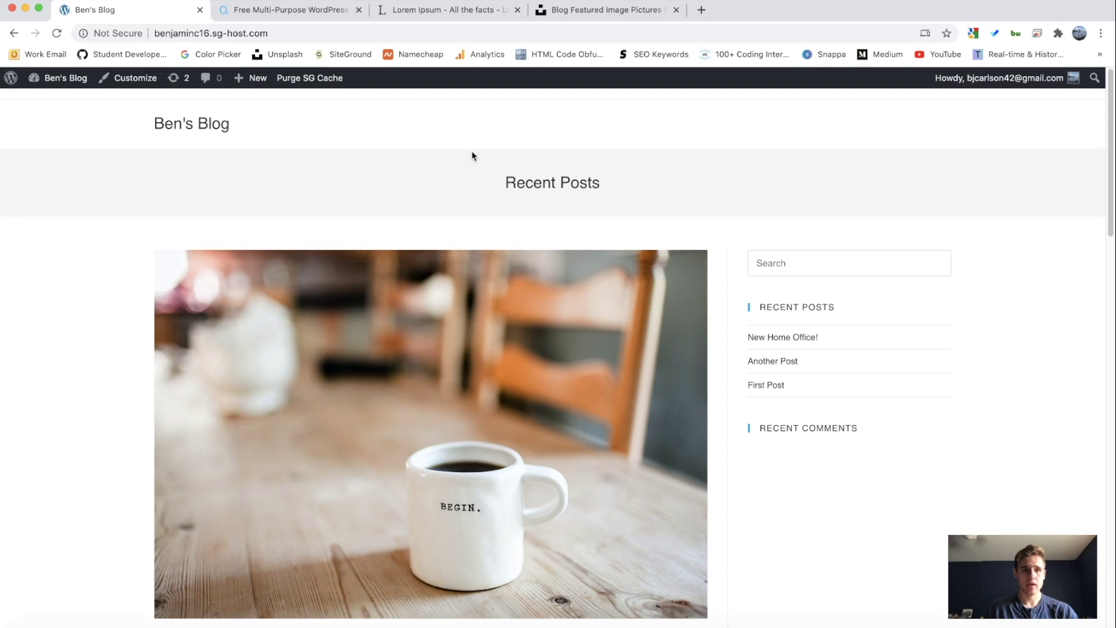
{"action": "left_click_drag", "start_coordinate": [269, 130], "coordinate": [140, 117]}
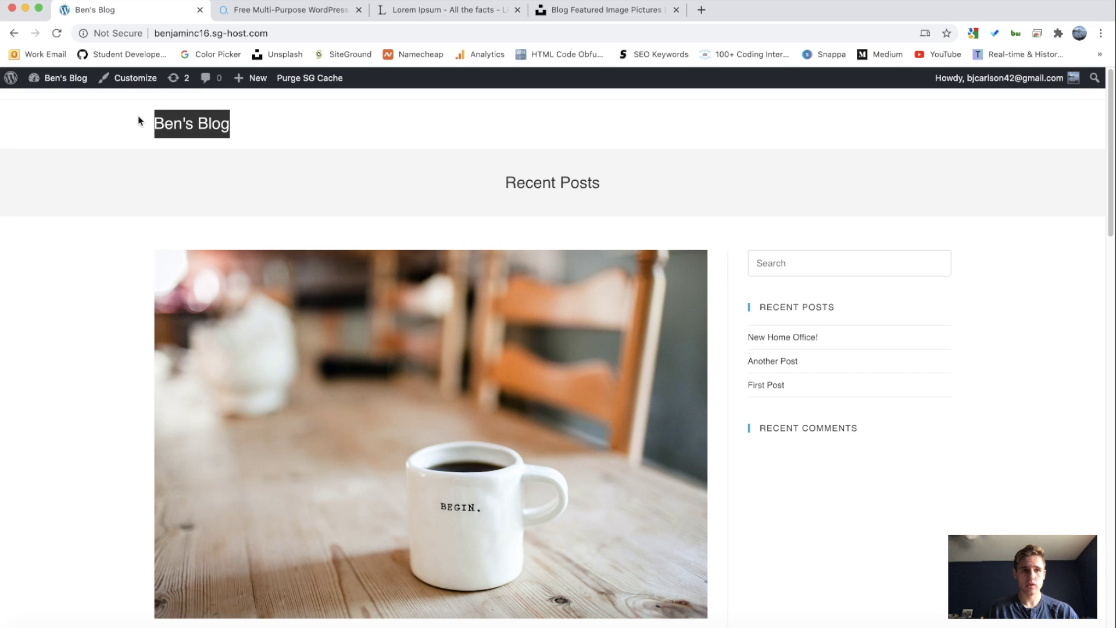
{"action": "left_click", "coordinate": [329, 122]}
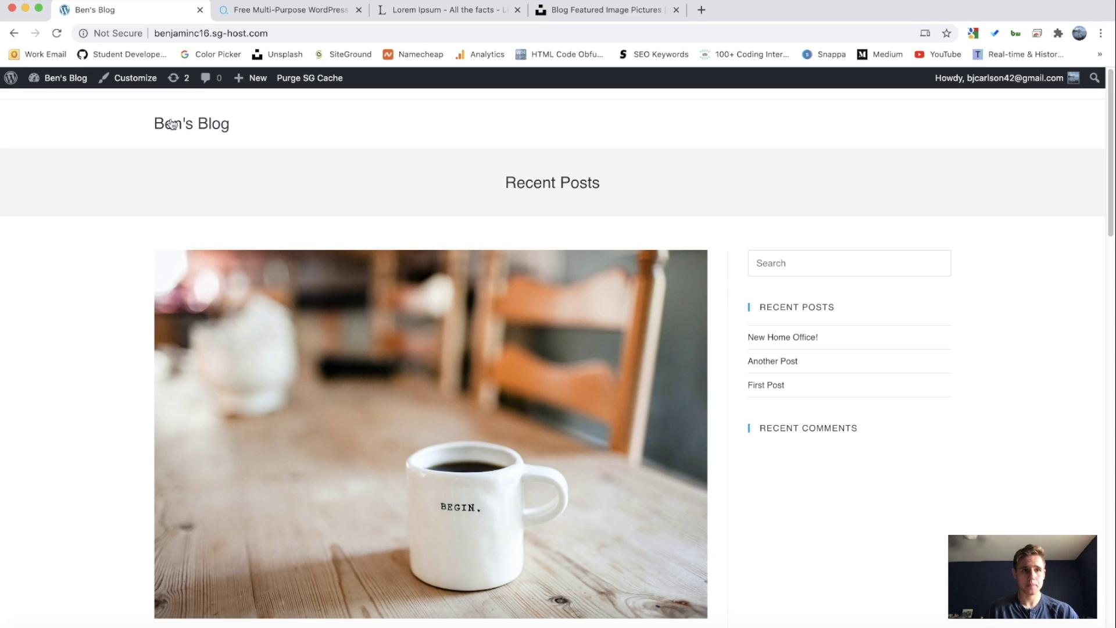
{"action": "left_click", "coordinate": [67, 85]}
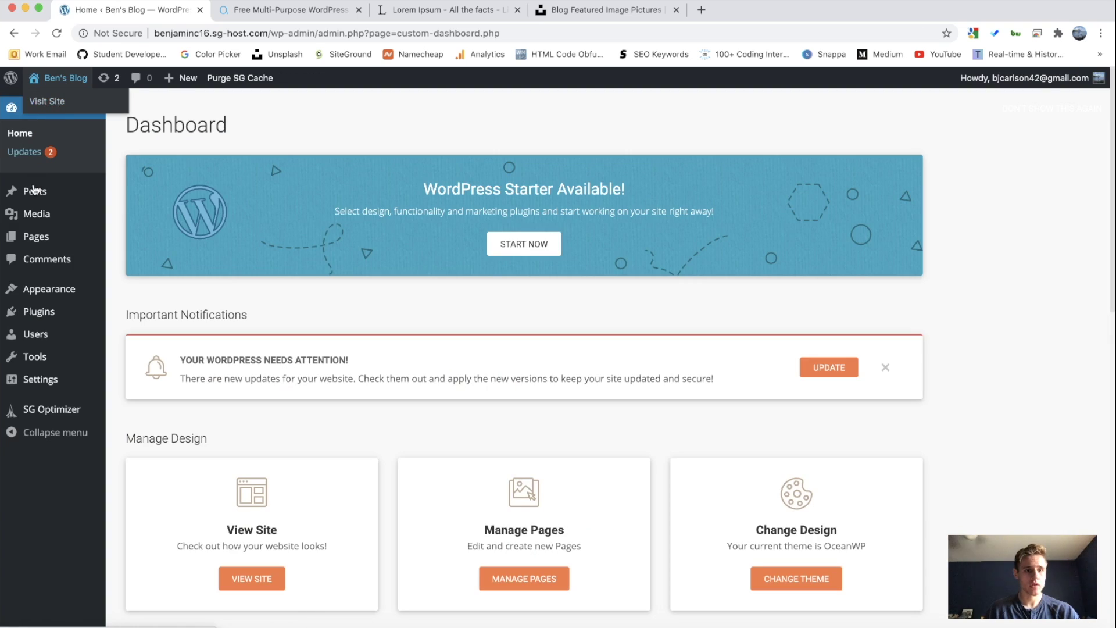
{"action": "mouse_move", "coordinate": [36, 283]}
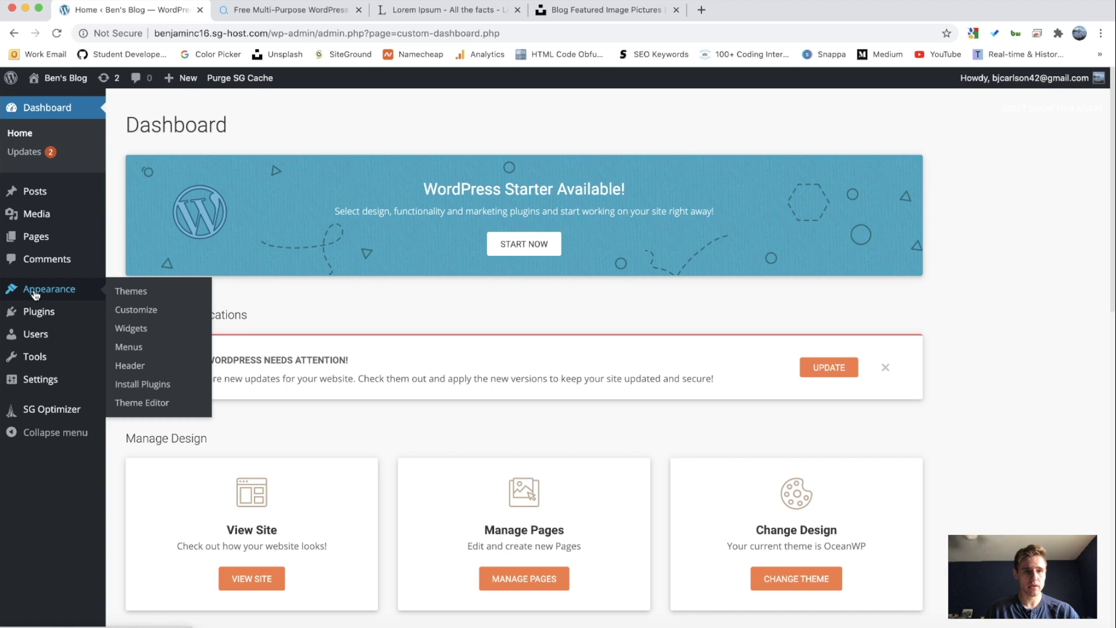
Step: In the Customizer, delete the Recent Comments widget from the Default Sidebar
{"action": "left_click", "coordinate": [147, 313]}
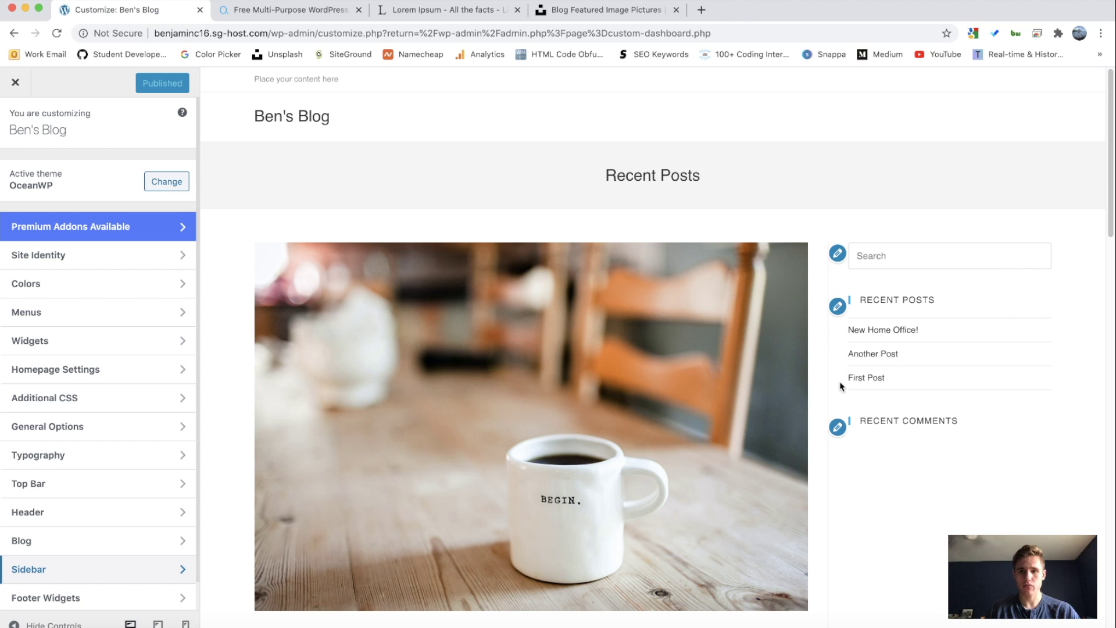
{"action": "left_click", "coordinate": [838, 428]}
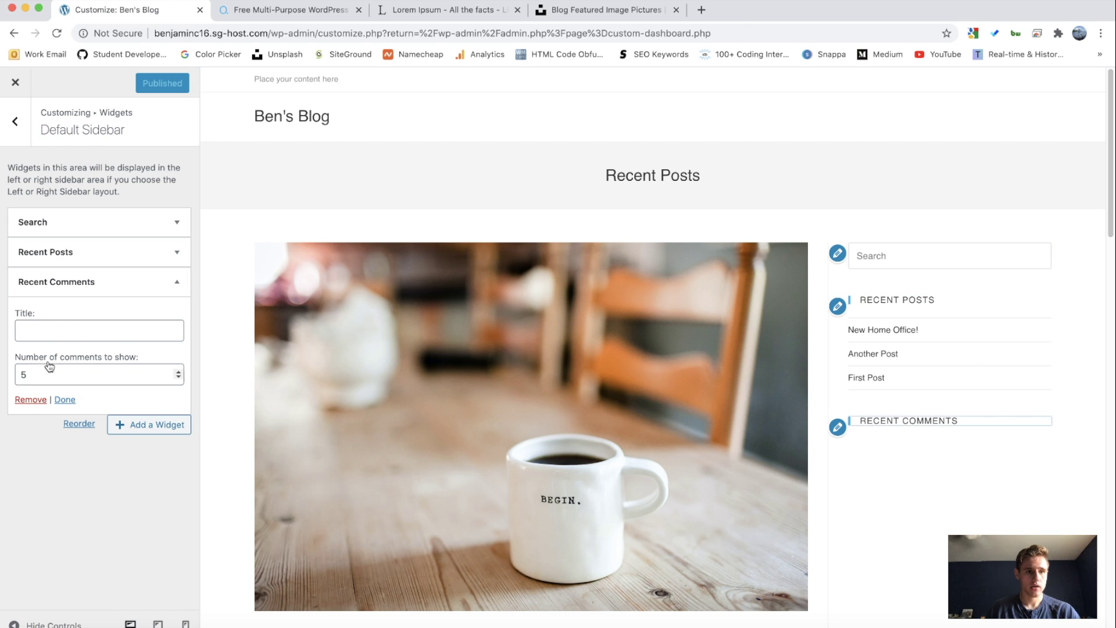
{"action": "left_click", "coordinate": [30, 401]}
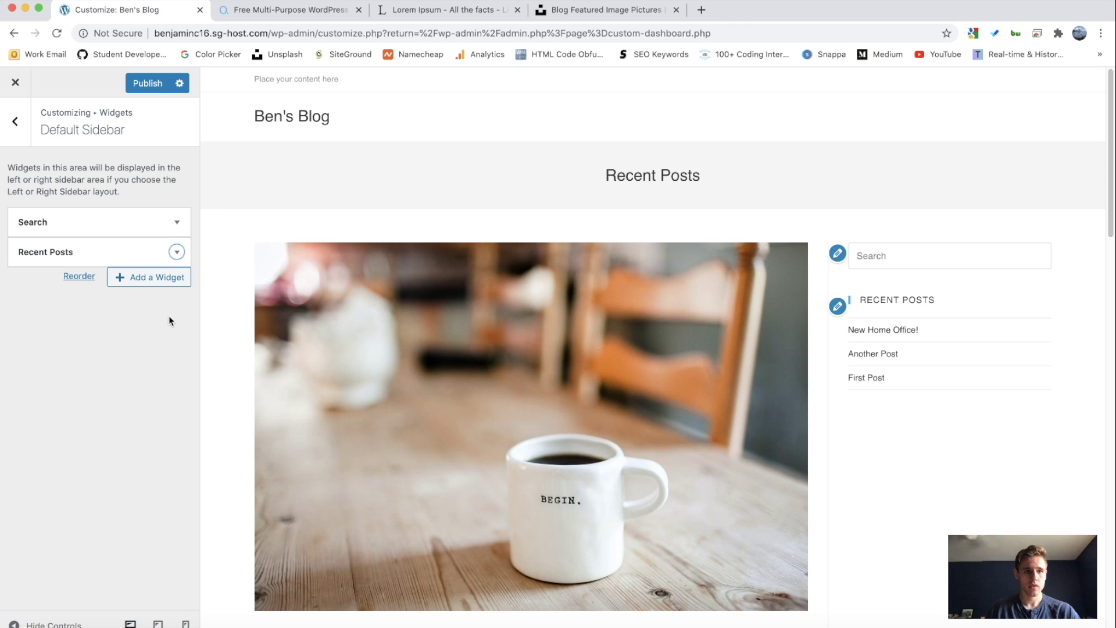
Step: Add a Categories widget shown as a plain list with post counts, after previewing the dropdown option
{"action": "left_click", "coordinate": [150, 278]}
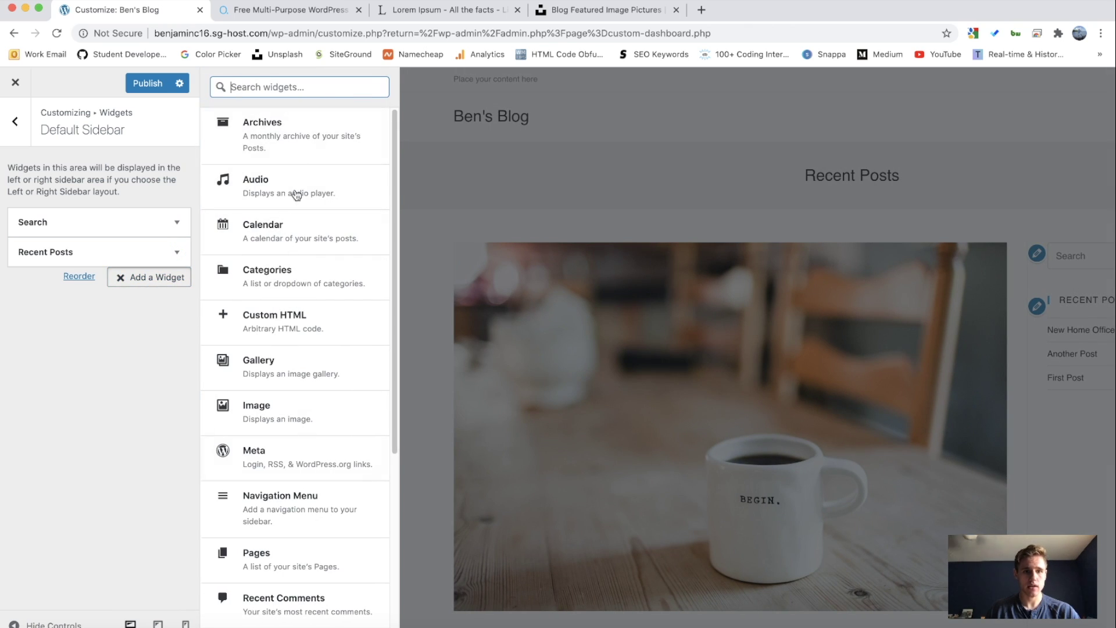
{"action": "scroll", "coordinate": [268, 320], "scroll_direction": "down", "scroll_amount": 5}
{"action": "scroll", "coordinate": [266, 454], "scroll_direction": "up", "scroll_amount": 5}
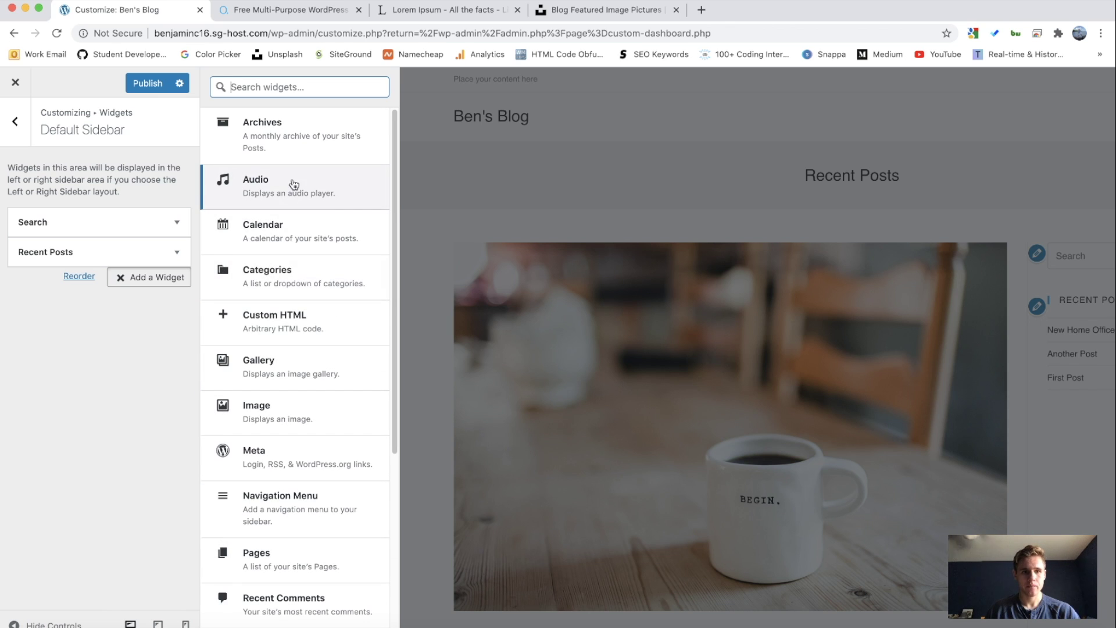
{"action": "left_click", "coordinate": [272, 269]}
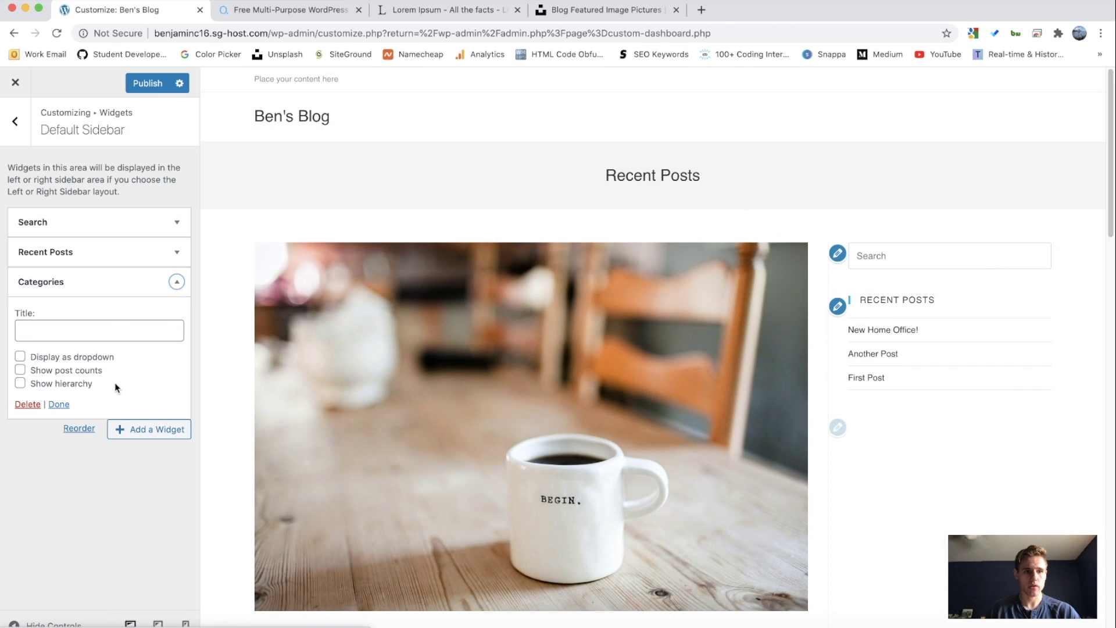
{"action": "left_click", "coordinate": [21, 357]}
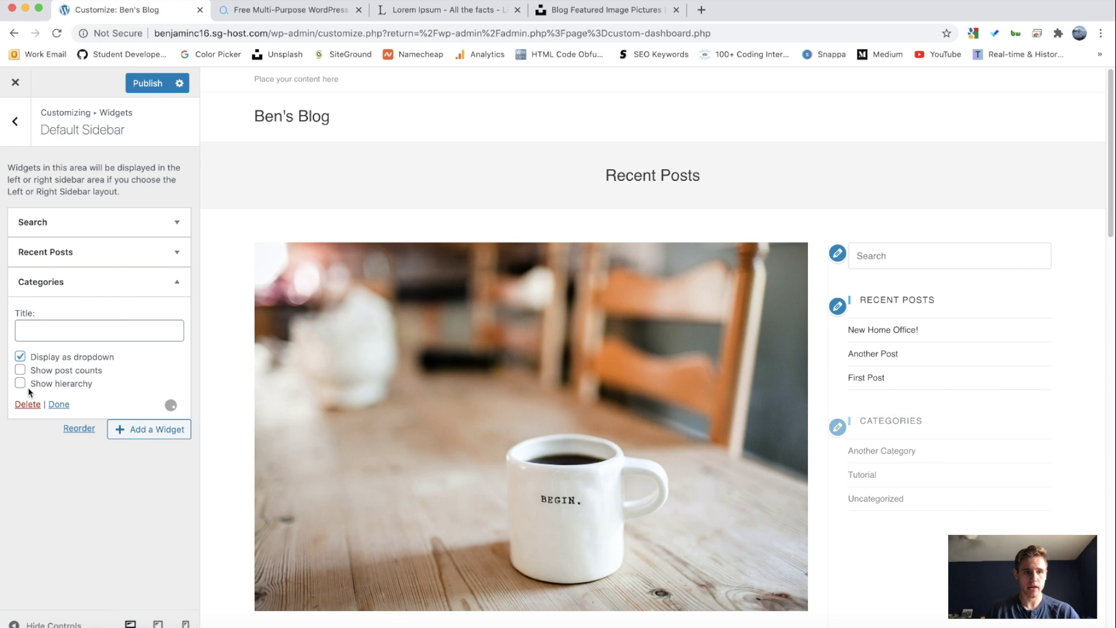
{"action": "left_click", "coordinate": [983, 452]}
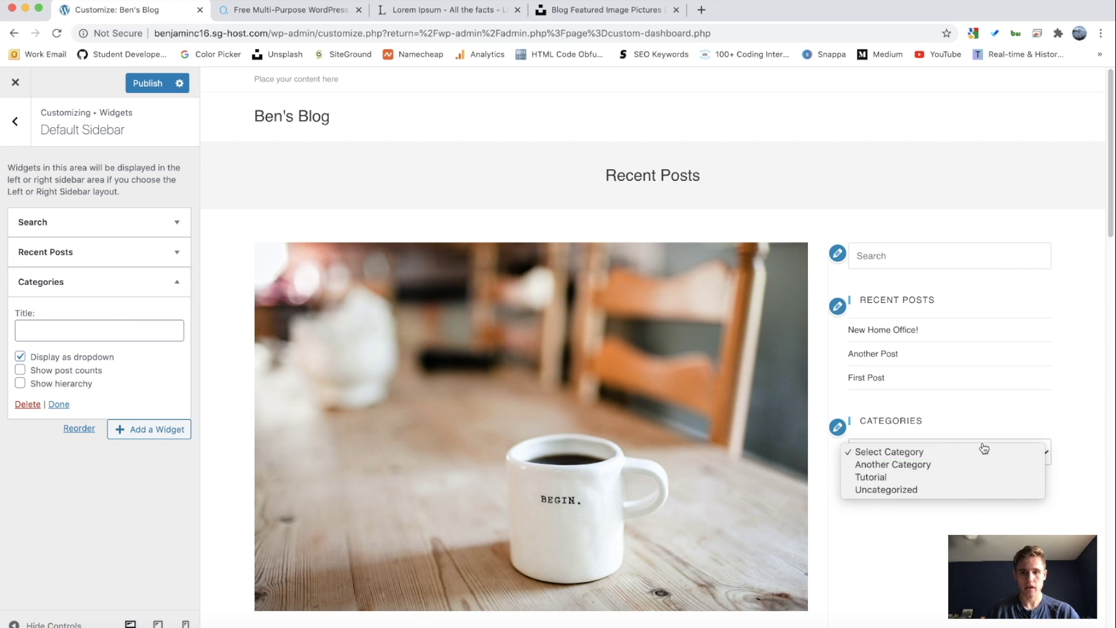
{"action": "left_click", "coordinate": [1023, 443]}
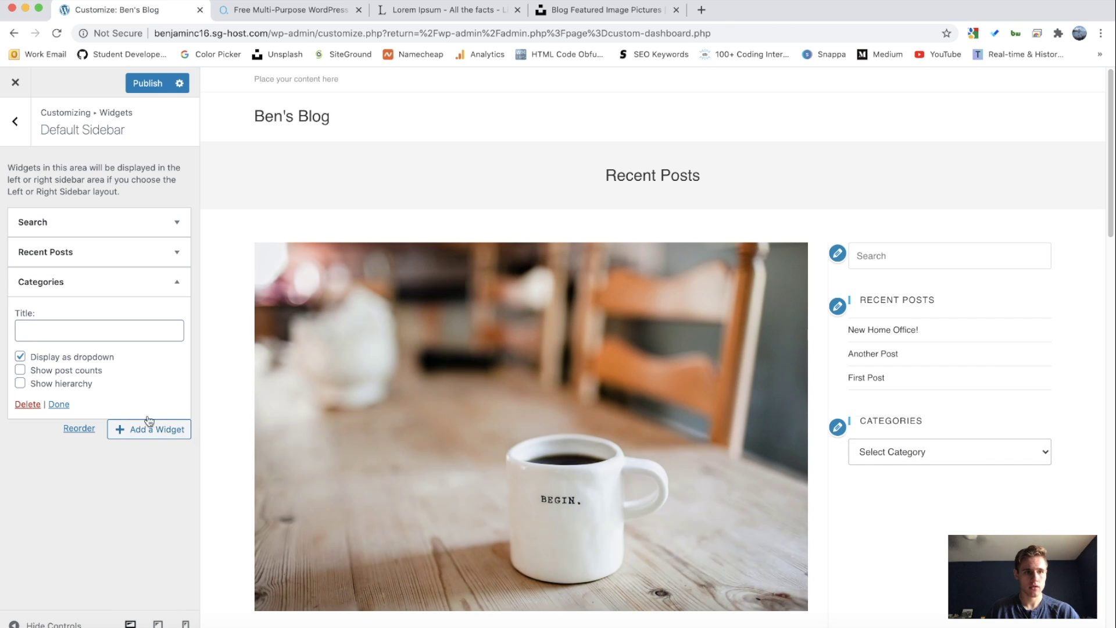
{"action": "left_click", "coordinate": [20, 371]}
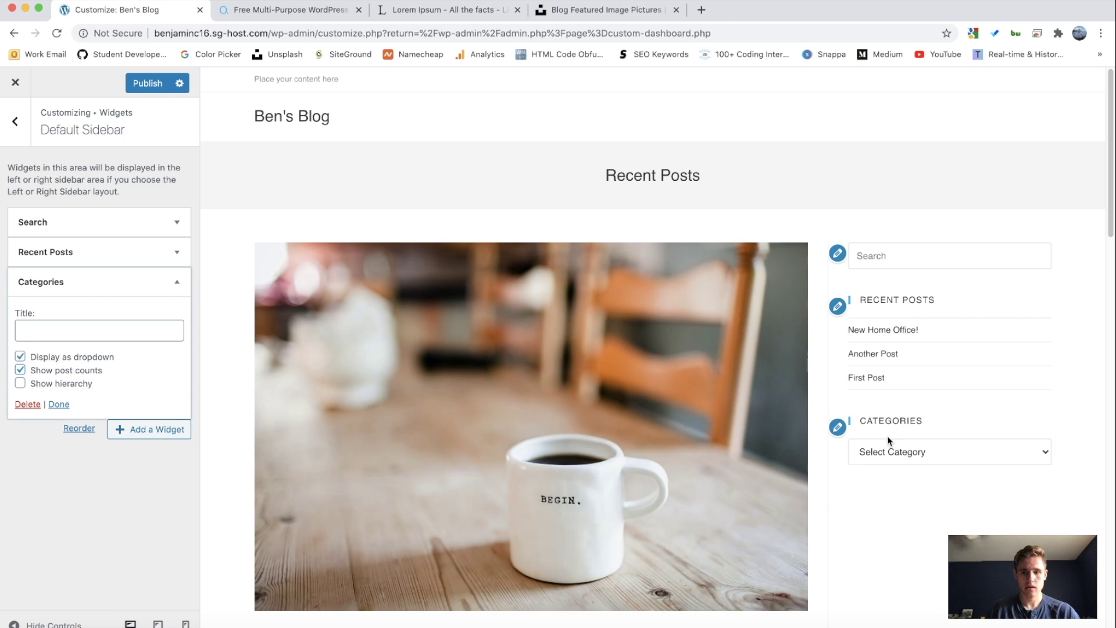
{"action": "left_click", "coordinate": [1007, 452]}
{"action": "left_click", "coordinate": [1015, 445]}
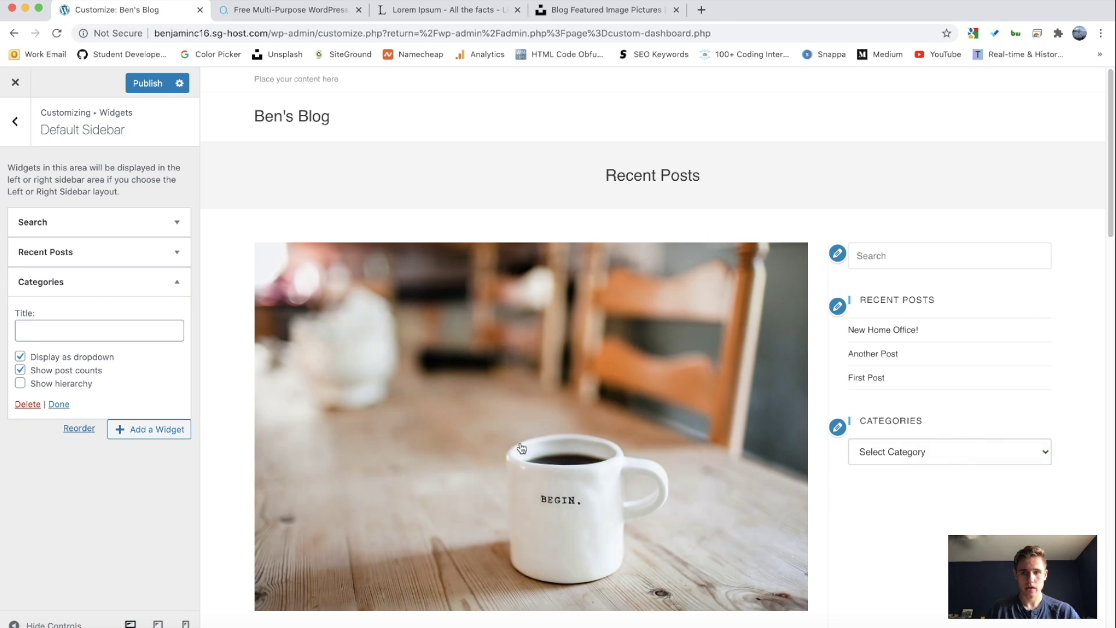
{"action": "left_click", "coordinate": [20, 356]}
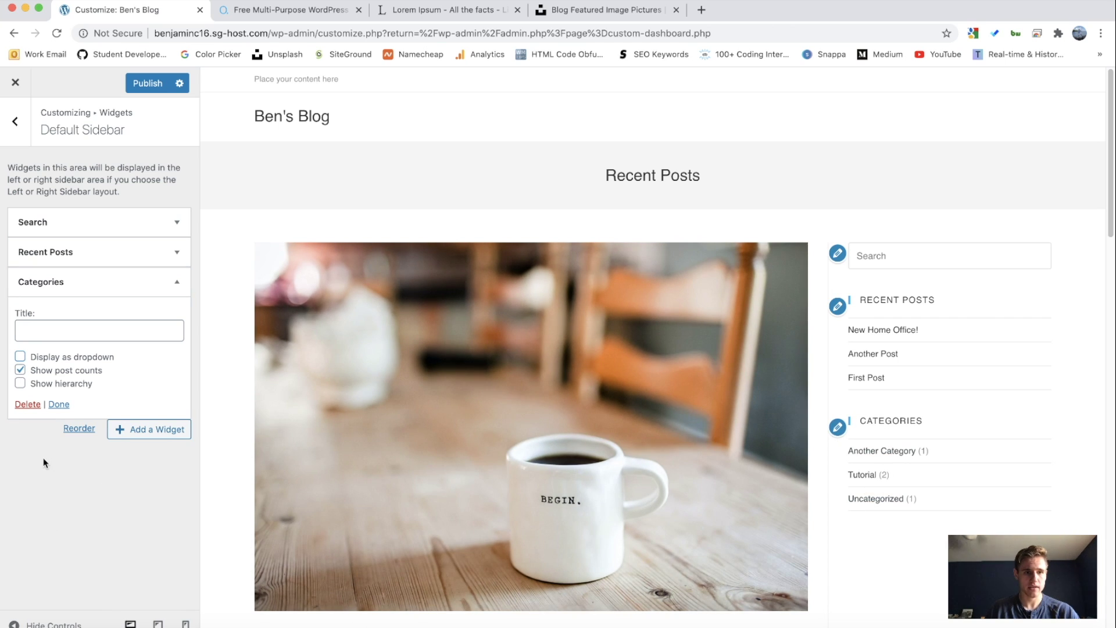
Step: Review the Categories, Recent Posts and Search widget settings, then return to the main Customizer menu
{"action": "left_click", "coordinate": [91, 281]}
{"action": "left_click", "coordinate": [86, 252]}
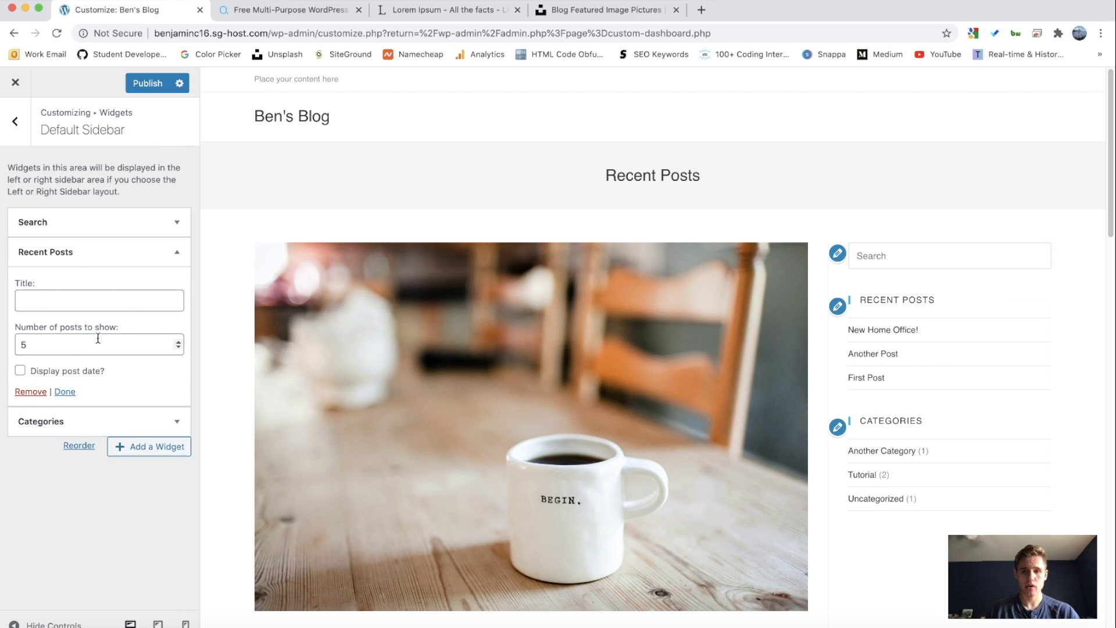
{"action": "left_click", "coordinate": [75, 251]}
{"action": "left_click", "coordinate": [67, 222]}
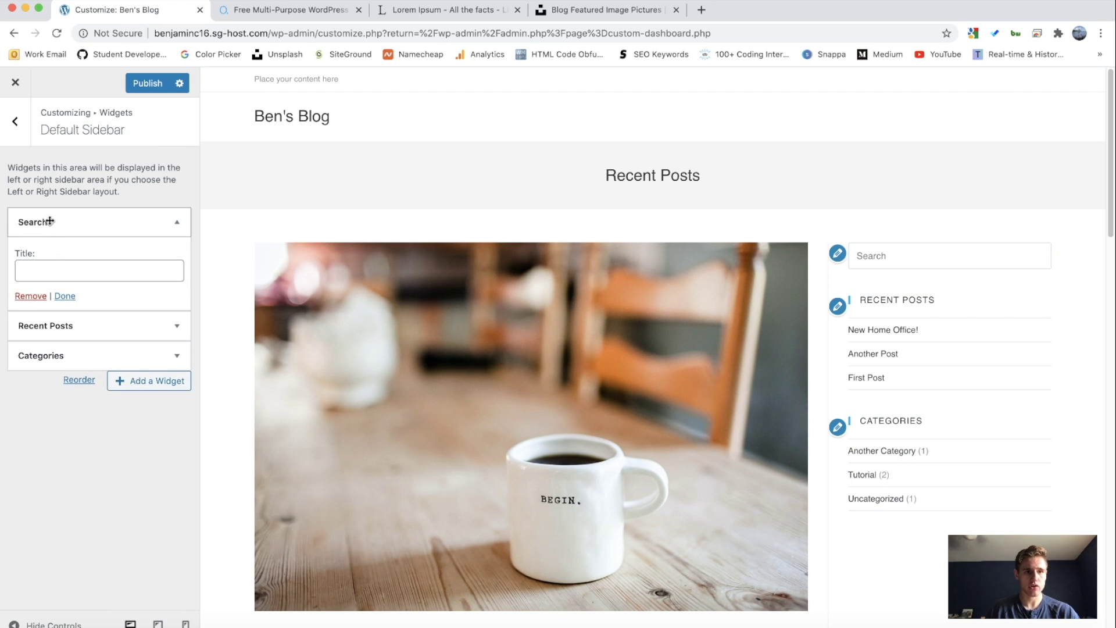
{"action": "left_click", "coordinate": [55, 221]}
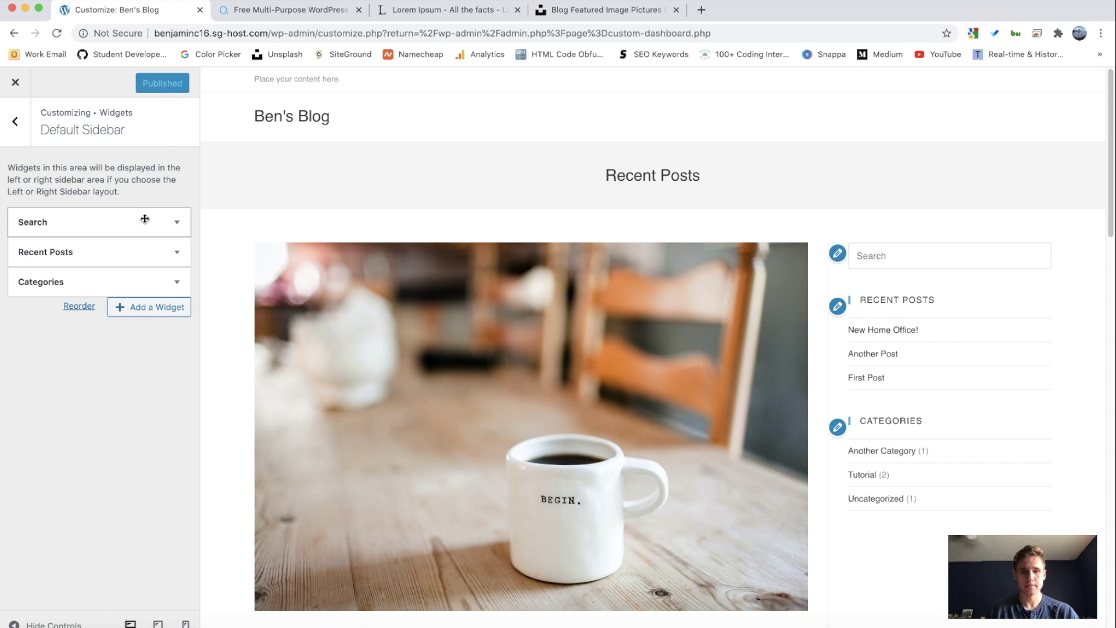
{"action": "key", "text": "Escape"}
{"action": "key", "text": "Escape"}
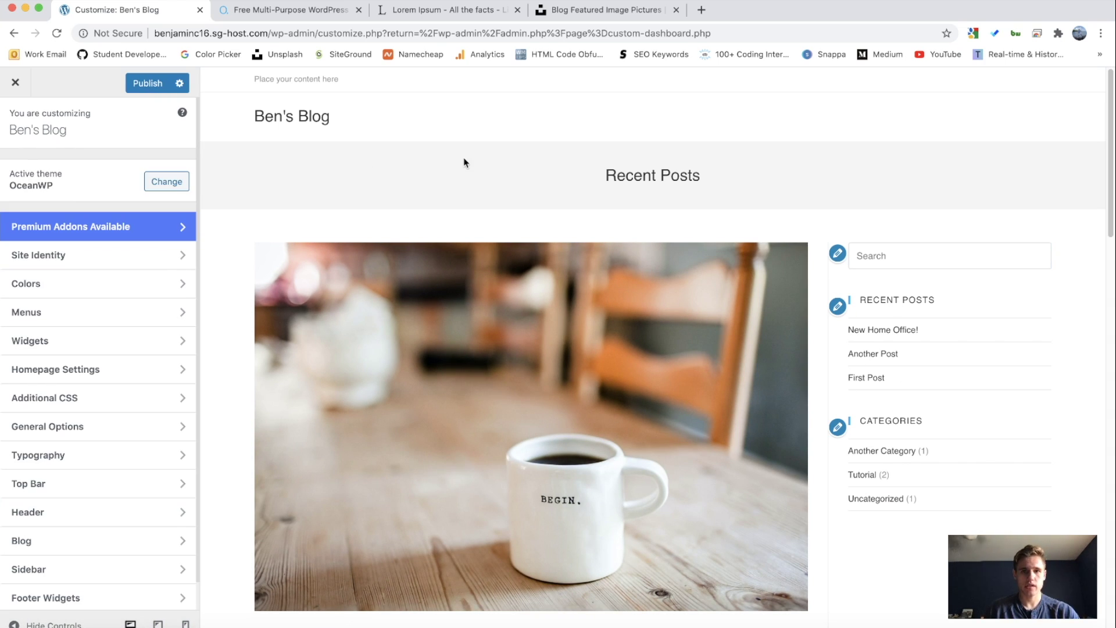
Step: Exit the Customizer discarding unsaved changes and go to Appearance > Menus to name a new menu
{"action": "left_click", "coordinate": [17, 85]}
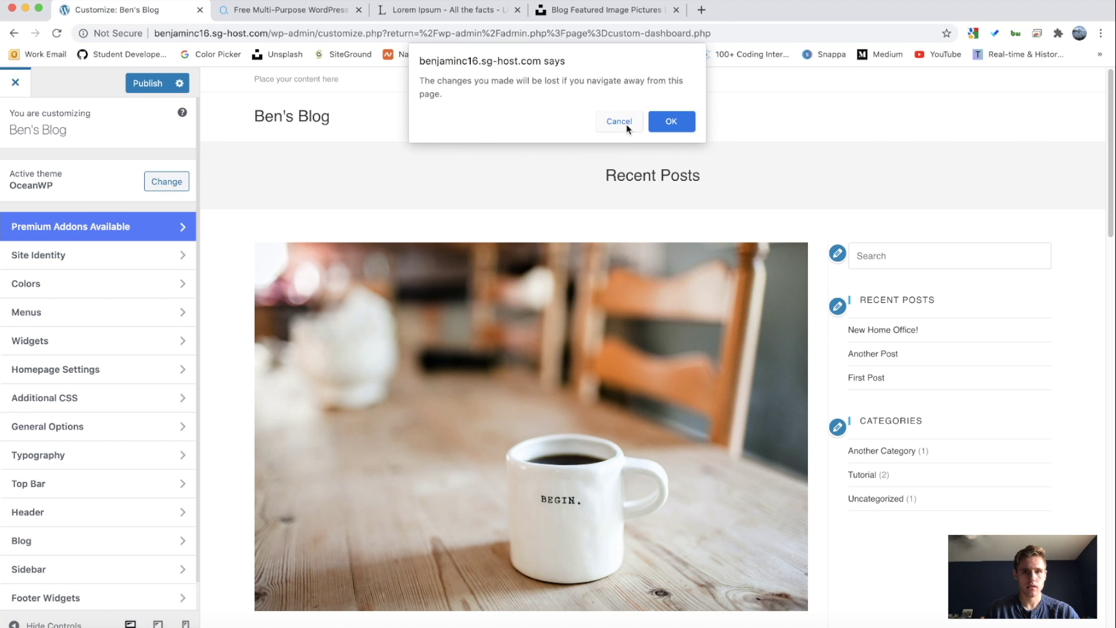
{"action": "left_click", "coordinate": [673, 122]}
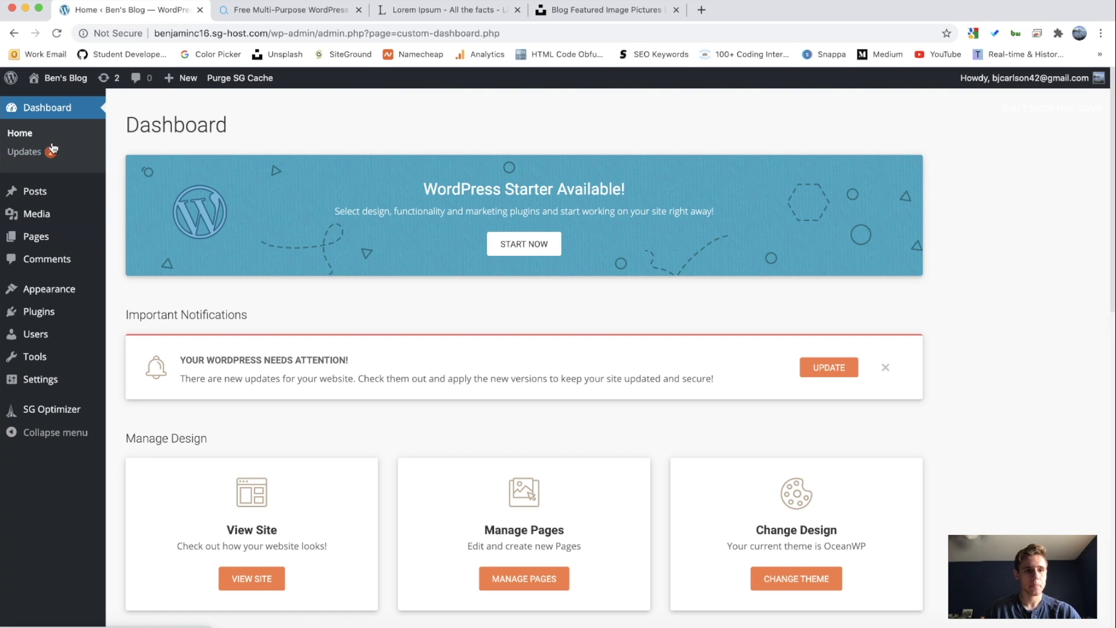
{"action": "mouse_move", "coordinate": [50, 289]}
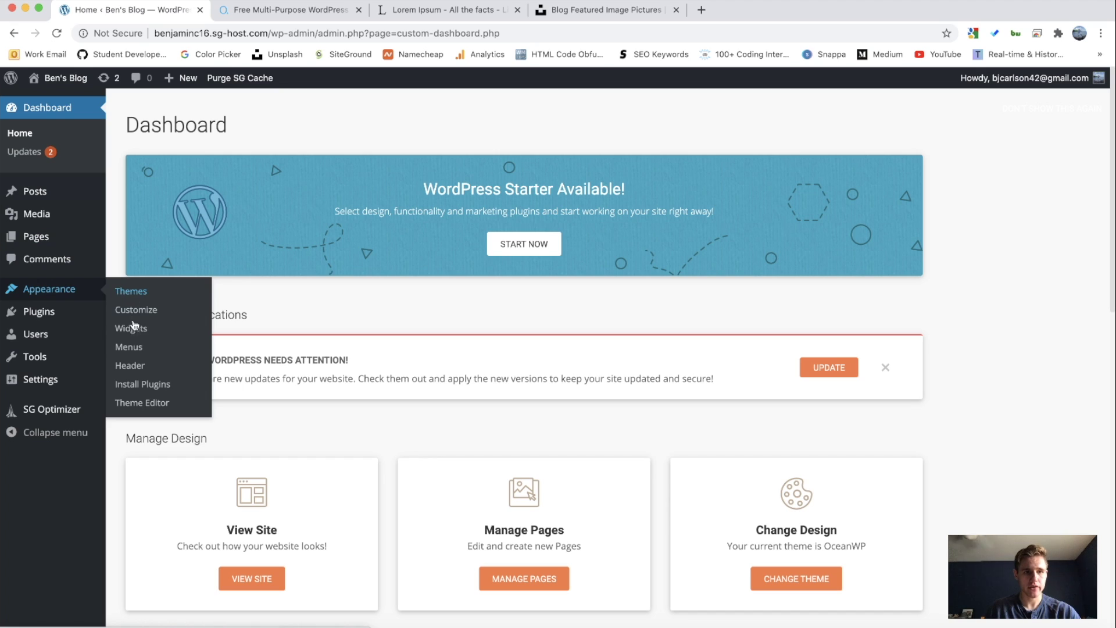
{"action": "left_click", "coordinate": [141, 346]}
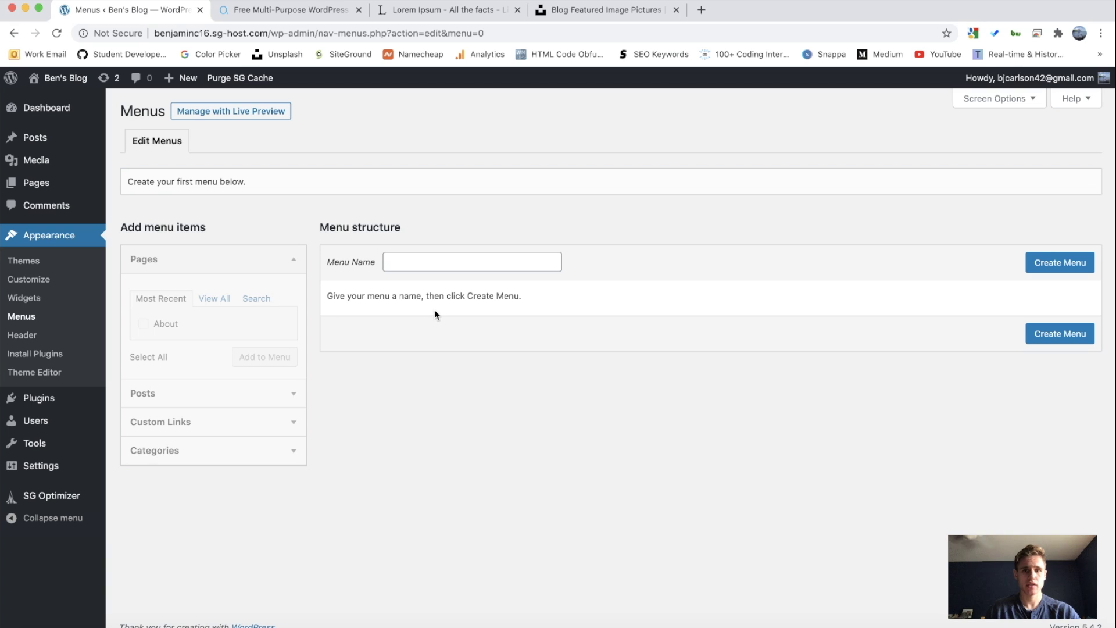
{"action": "left_click", "coordinate": [432, 265]}
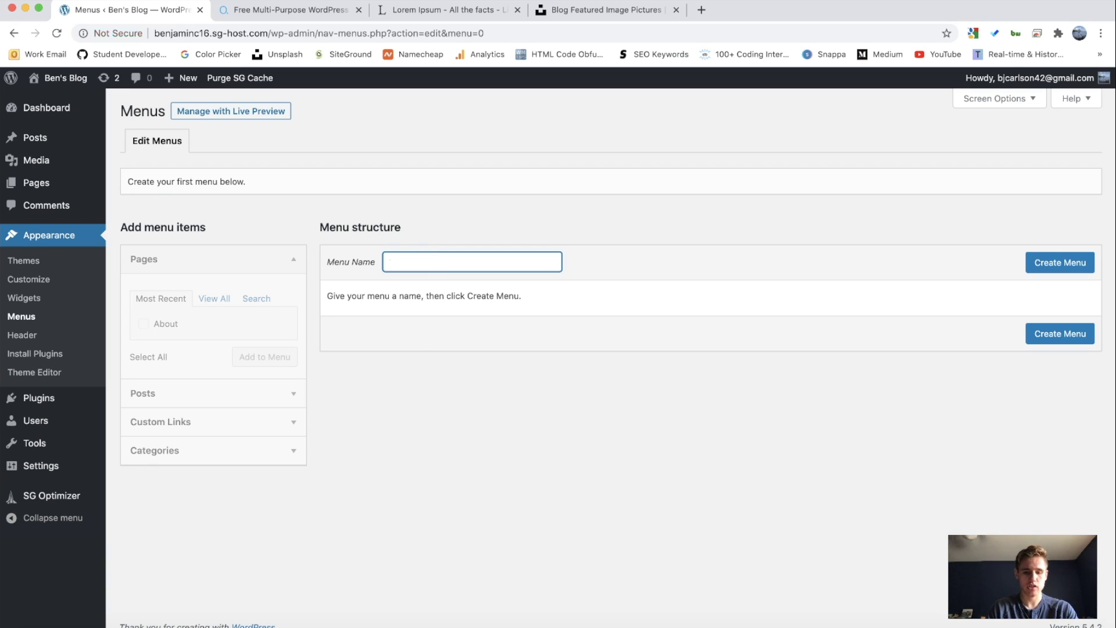
Step: Create a menu named 'main' in the Main location and add the About page to it
{"action": "type", "text": "main"}
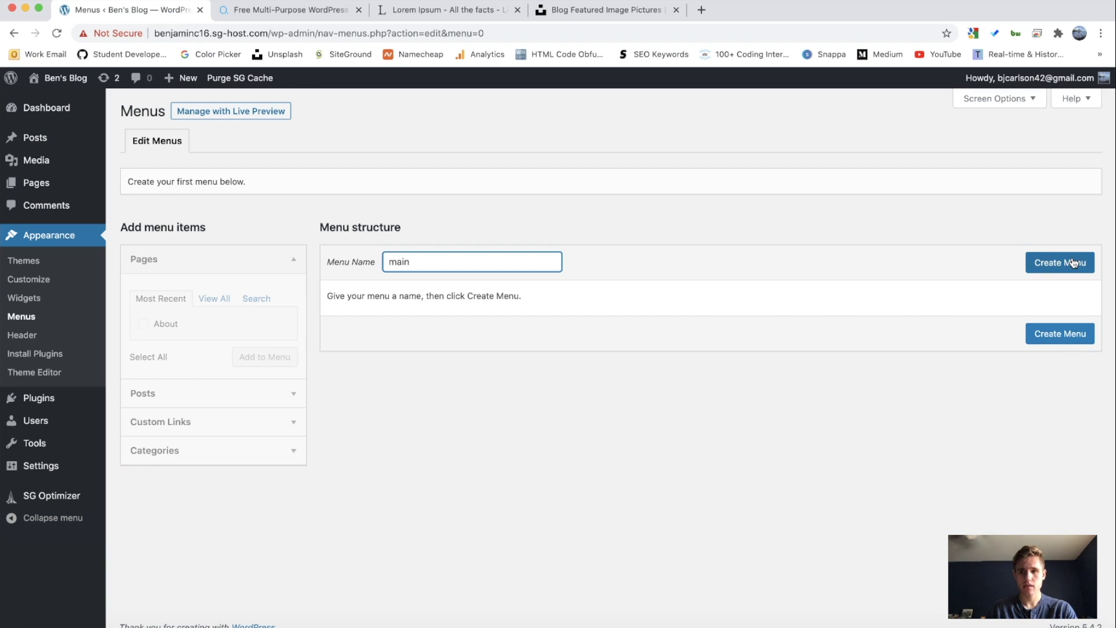
{"action": "left_click", "coordinate": [1070, 262]}
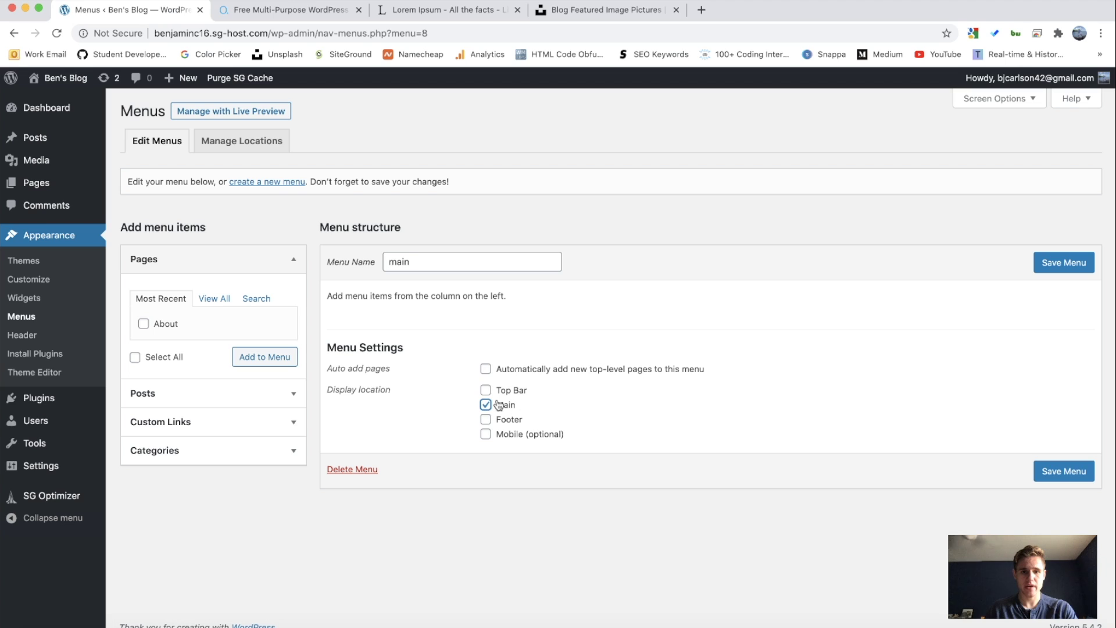
{"action": "left_click", "coordinate": [672, 427]}
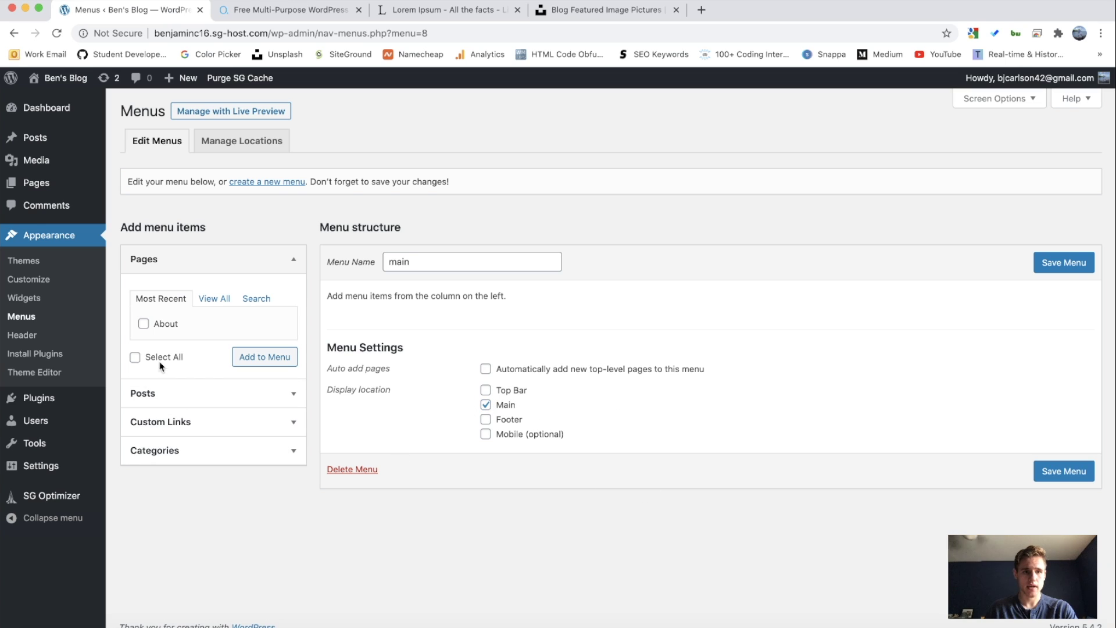
{"action": "left_click", "coordinate": [274, 359]}
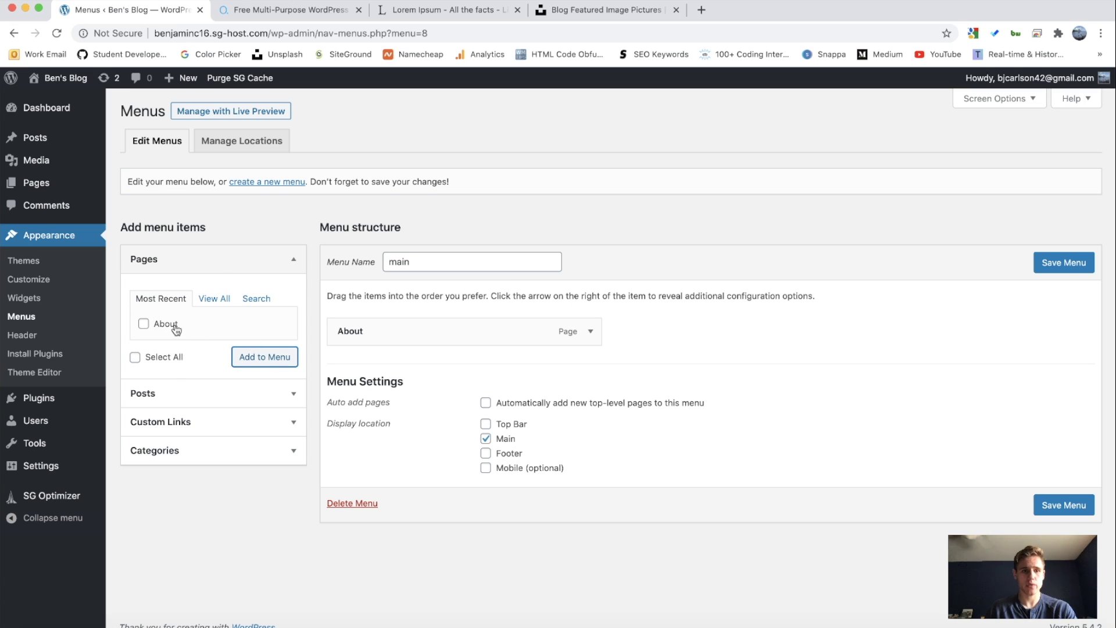
Step: Add a custom link 'Home' to '/', move it above About, and save the menu
{"action": "left_click", "coordinate": [185, 424]}
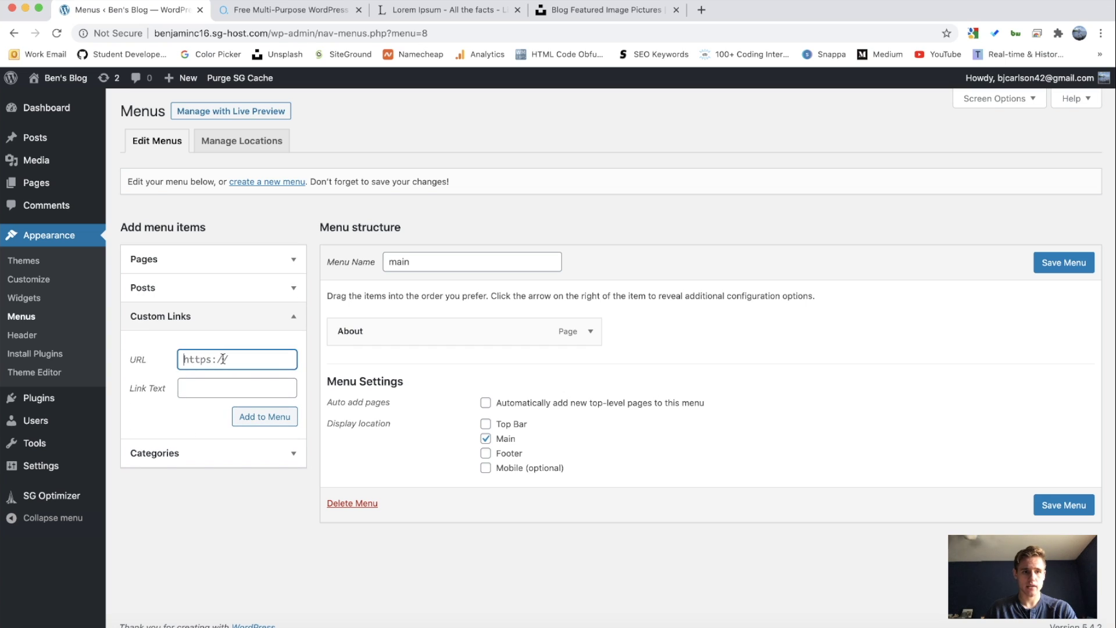
{"action": "left_click", "coordinate": [209, 387]}
{"action": "type", "text": "H"}
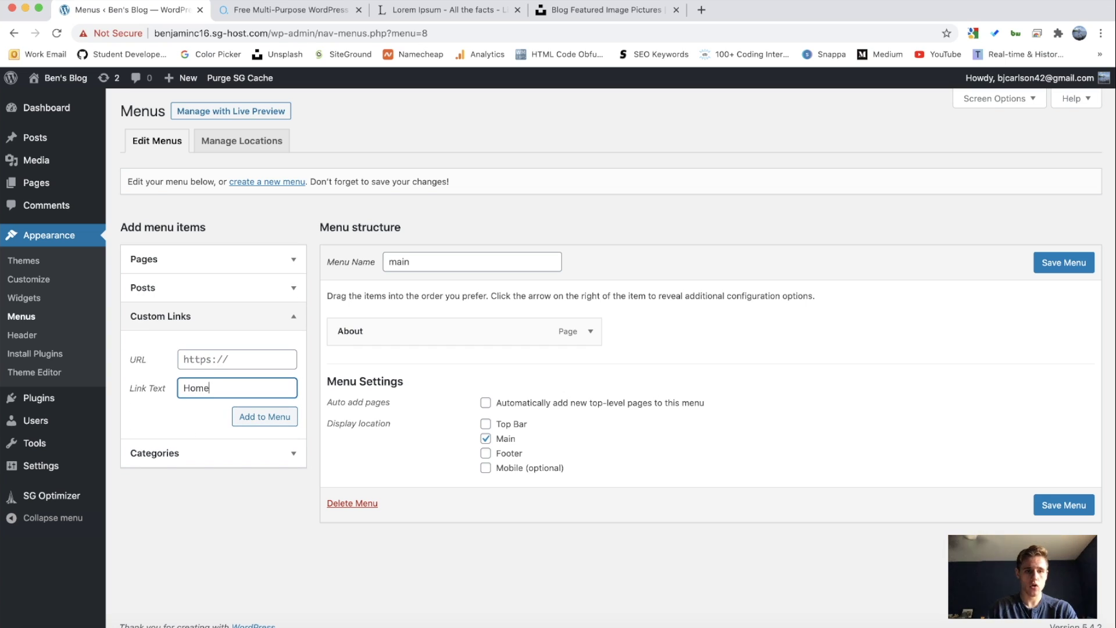
{"action": "type", "text": "ome"}
{"action": "left_click_drag", "start_coordinate": [210, 385], "coordinate": [168, 378]}
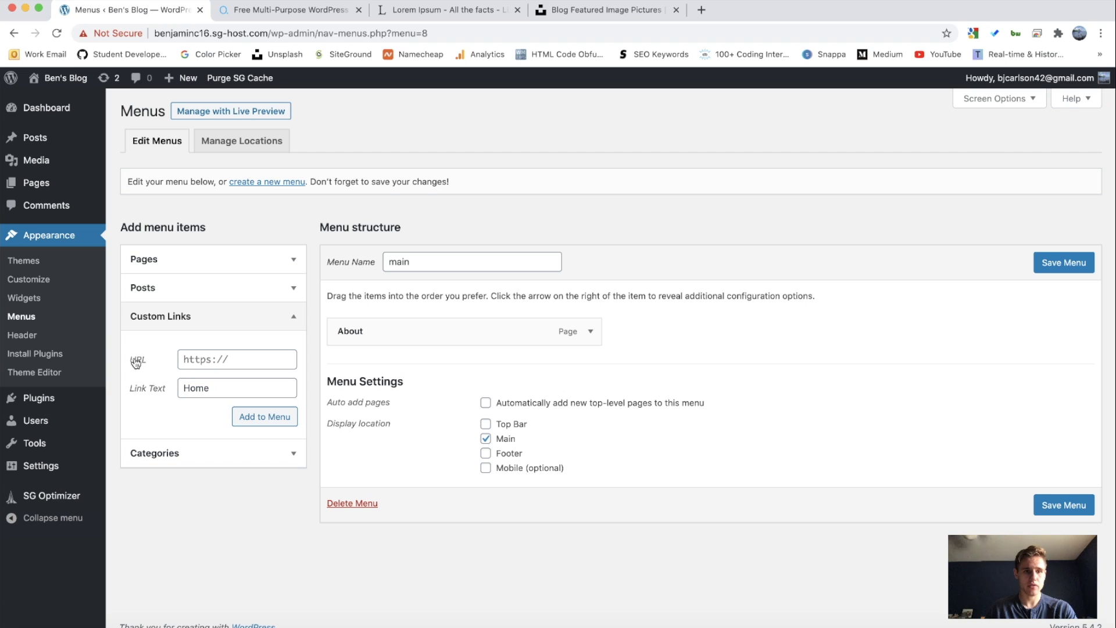
{"action": "left_click", "coordinate": [229, 358]}
{"action": "triple_click", "coordinate": [230, 359]}
{"action": "type", "text": "/"}
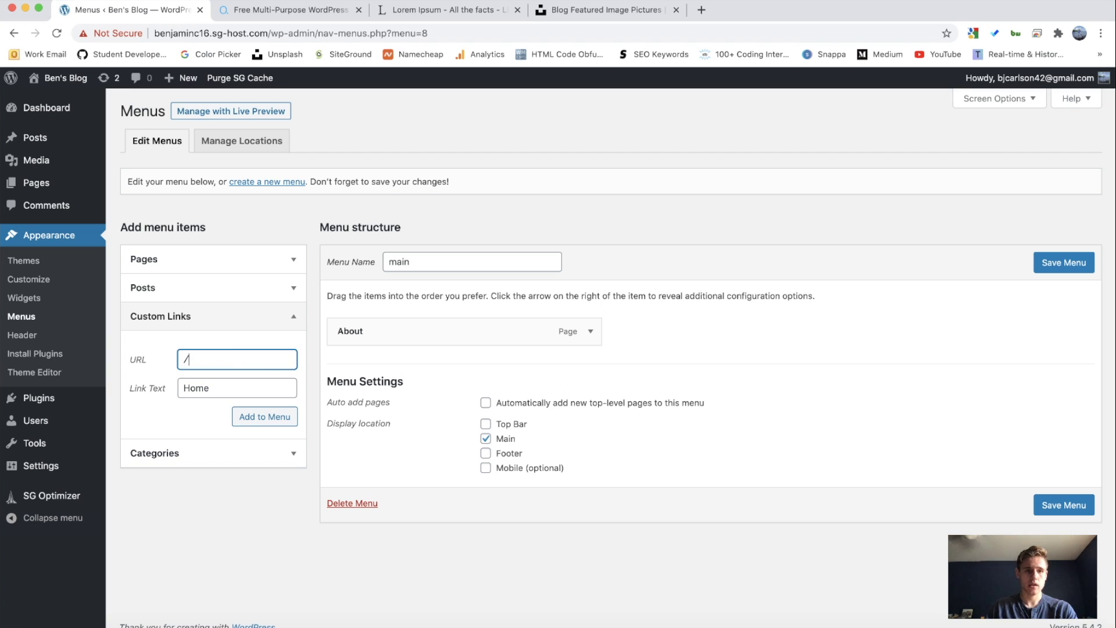
{"action": "left_click", "coordinate": [221, 338]}
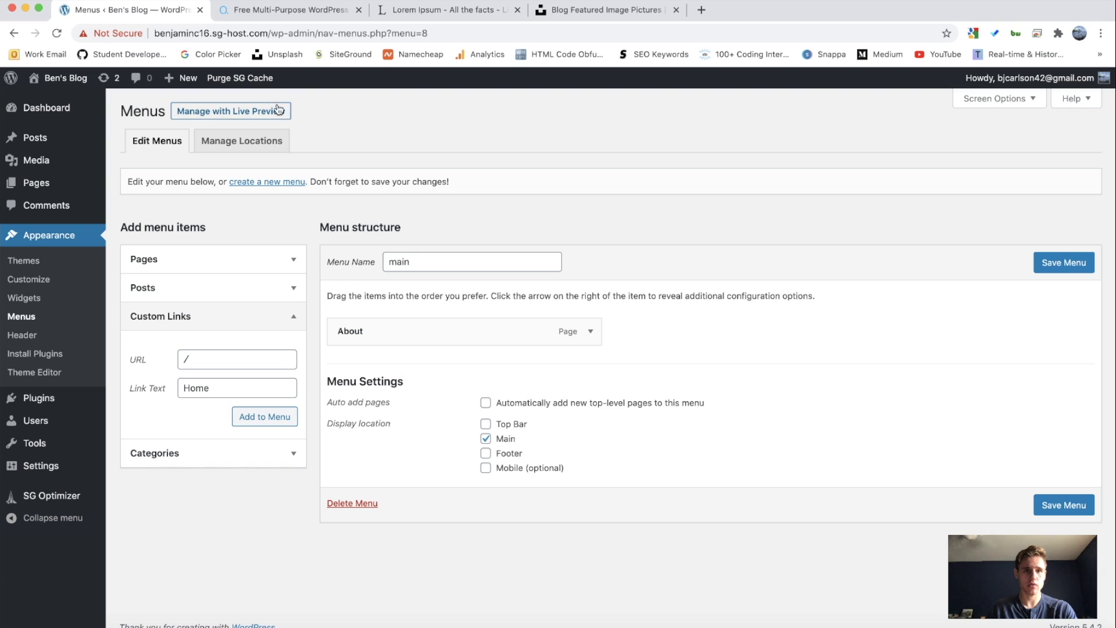
{"action": "left_click", "coordinate": [269, 415]}
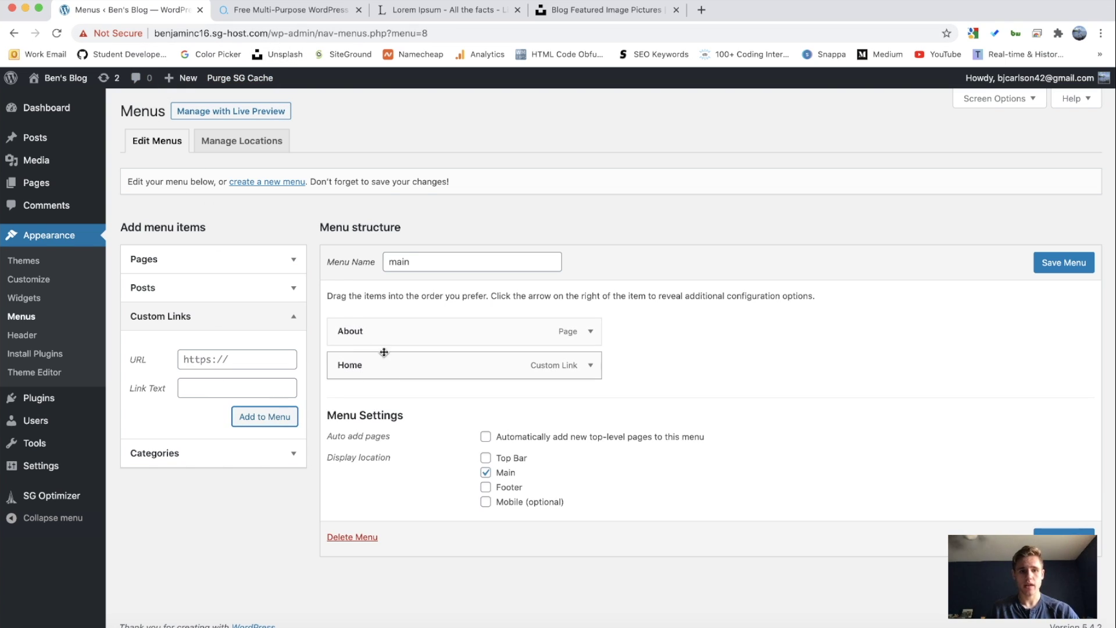
{"action": "left_click_drag", "start_coordinate": [561, 366], "coordinate": [521, 332]}
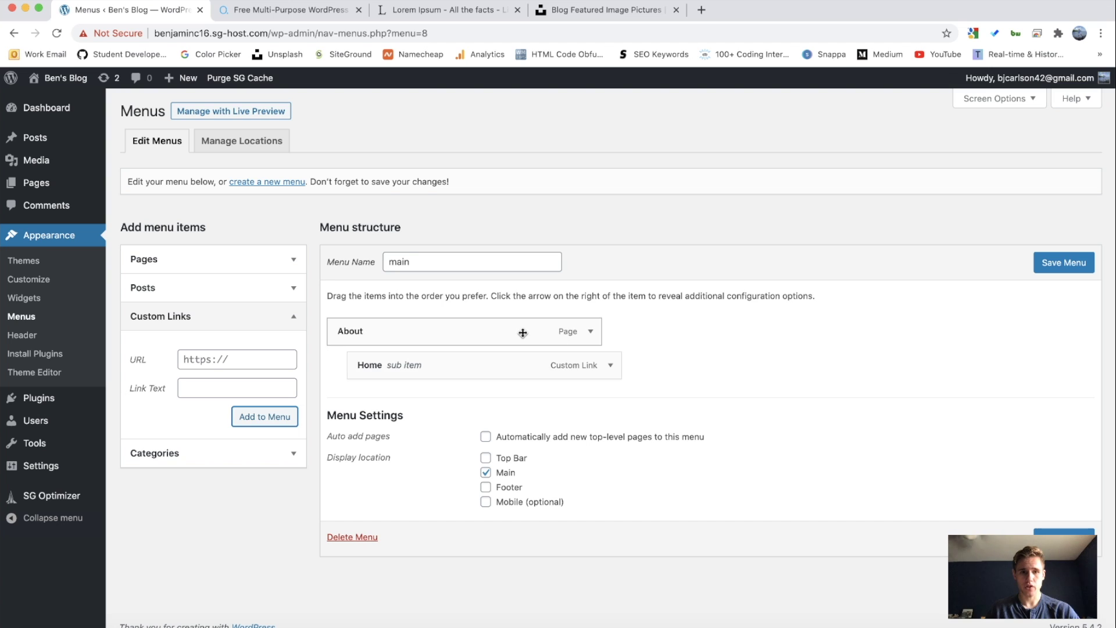
{"action": "left_click_drag", "start_coordinate": [476, 369], "coordinate": [441, 316]}
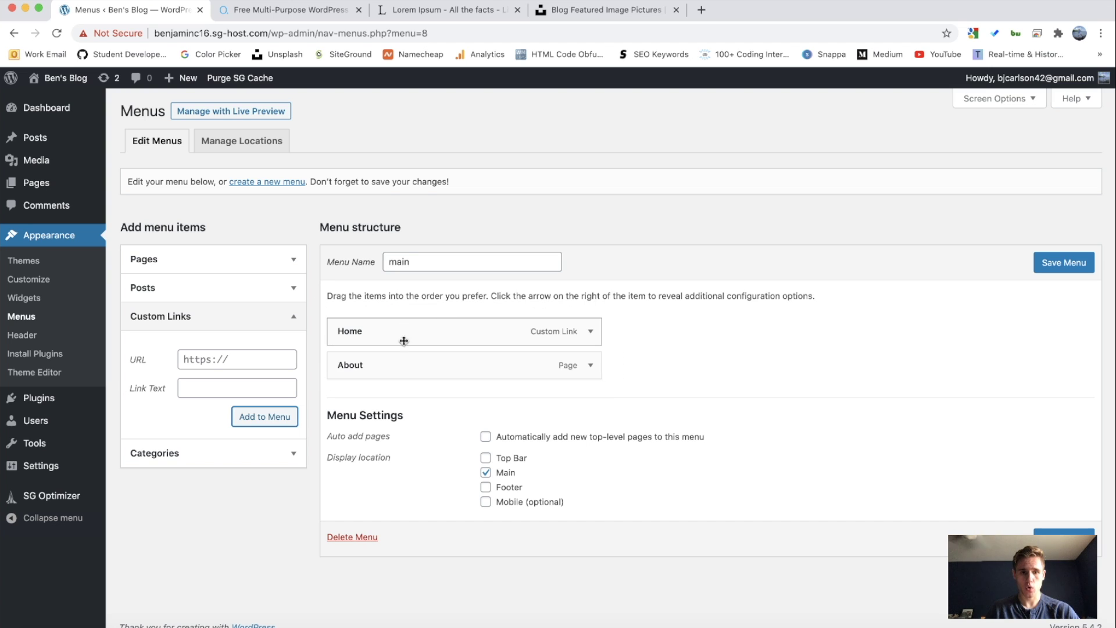
{"action": "left_click", "coordinate": [1052, 539]}
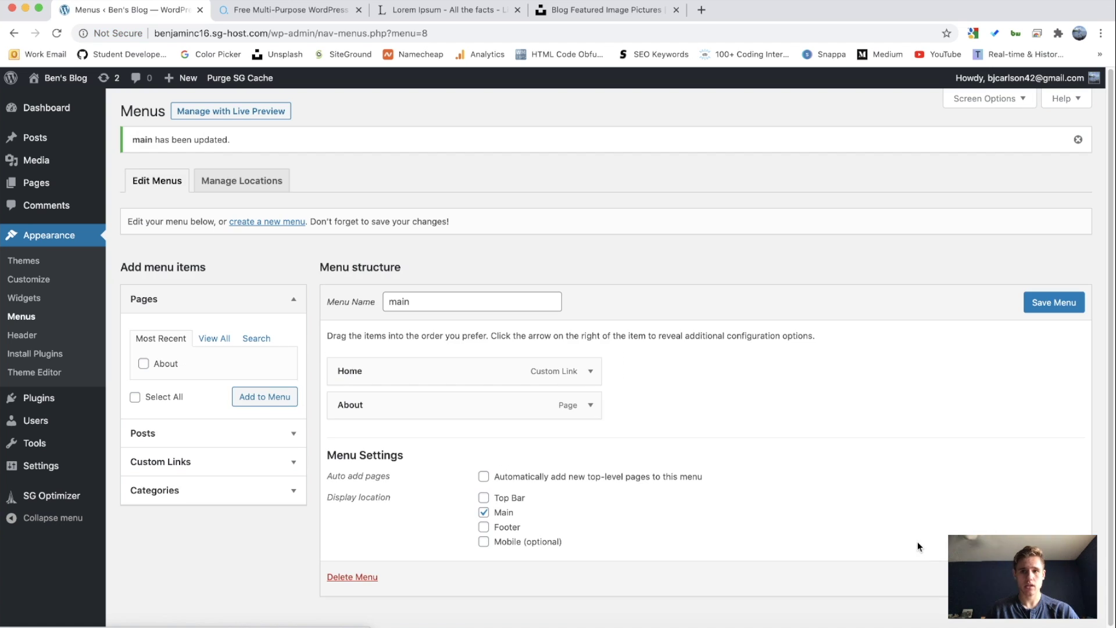
Step: On the live site, try the search box and follow the Home and About header links
{"action": "left_click", "coordinate": [65, 81]}
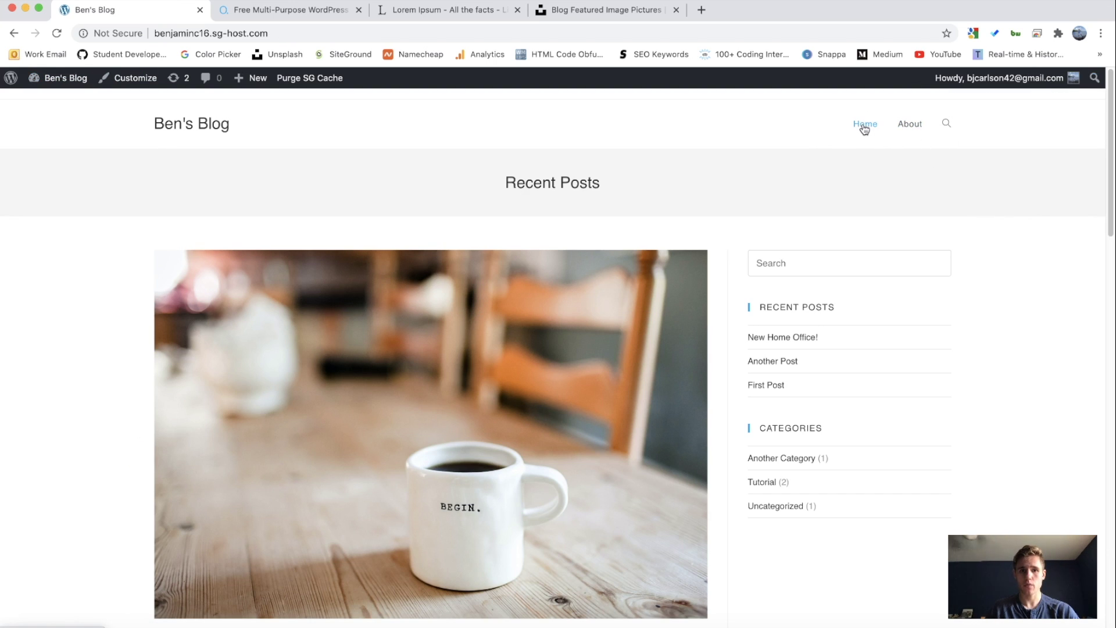
{"action": "left_click", "coordinate": [947, 124]}
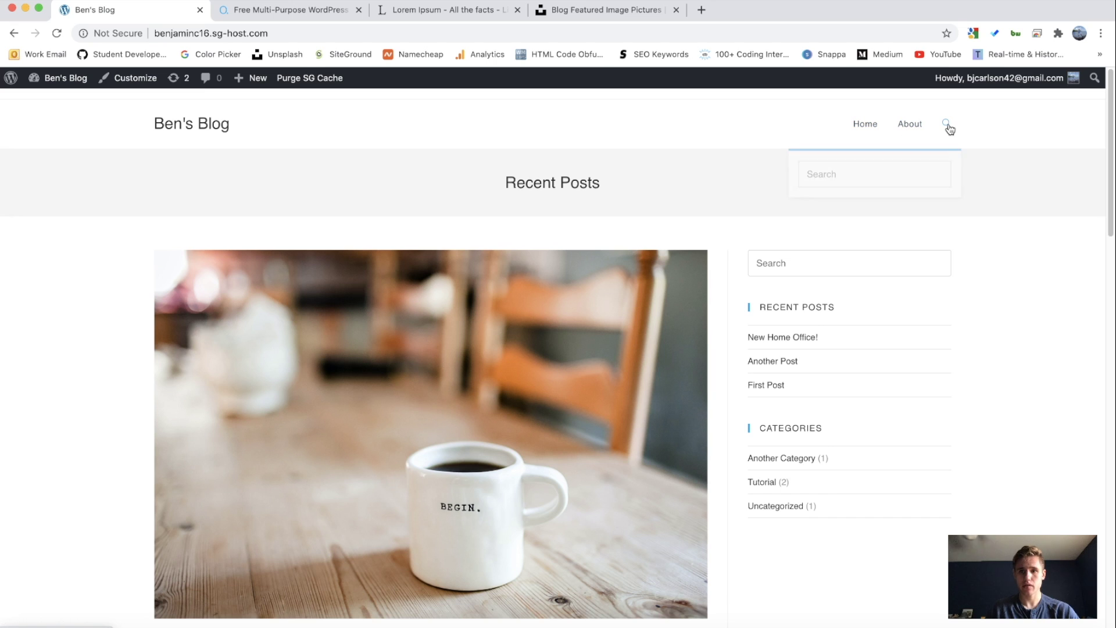
{"action": "left_click", "coordinate": [1052, 163]}
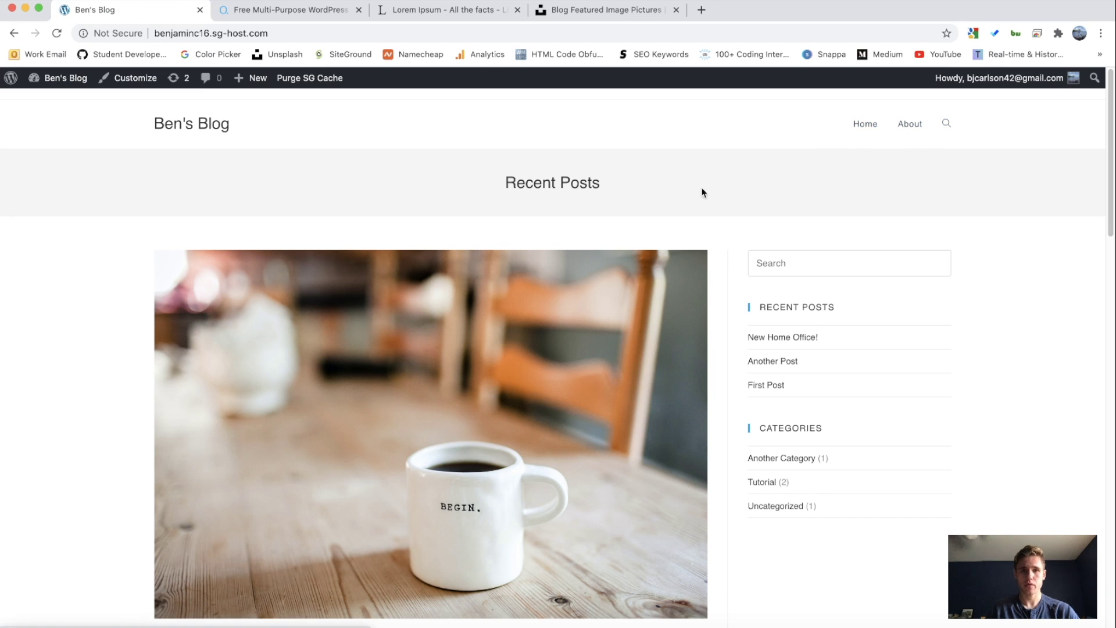
{"action": "left_click", "coordinate": [274, 33]}
{"action": "left_click", "coordinate": [732, 115]}
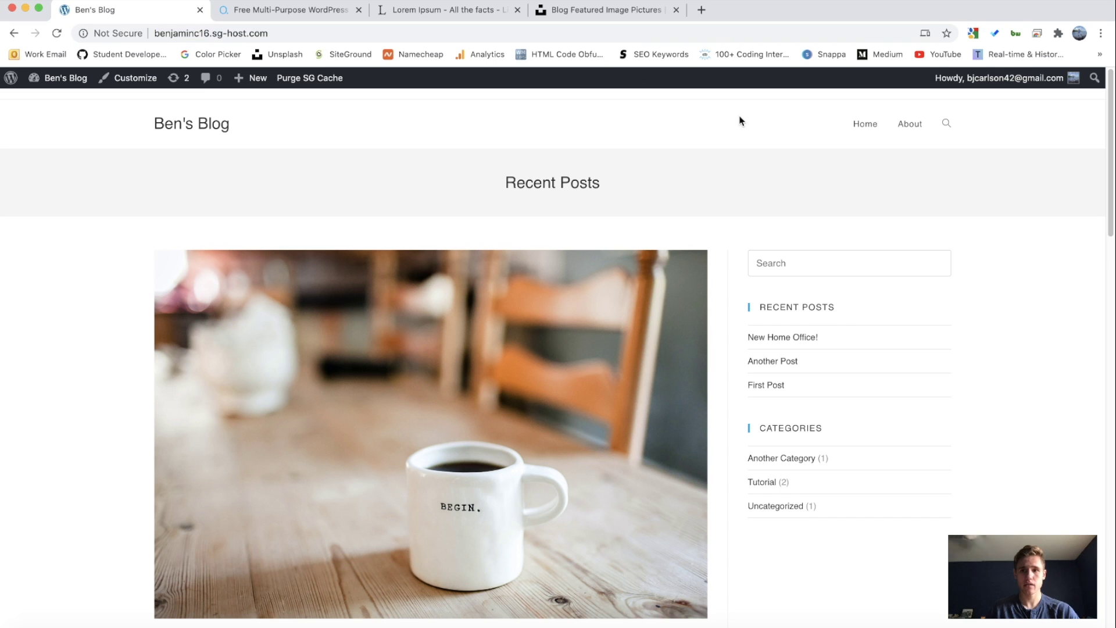
{"action": "left_click", "coordinate": [913, 127]}
{"action": "left_click", "coordinate": [279, 33]}
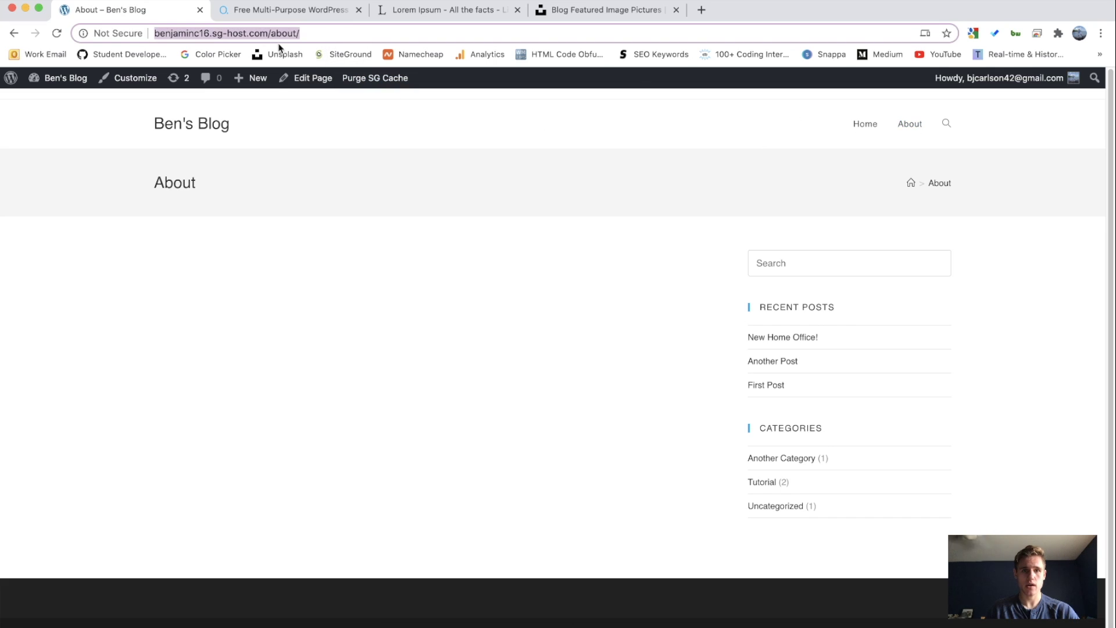
{"action": "left_click", "coordinate": [444, 123]}
{"action": "left_click", "coordinate": [864, 124]}
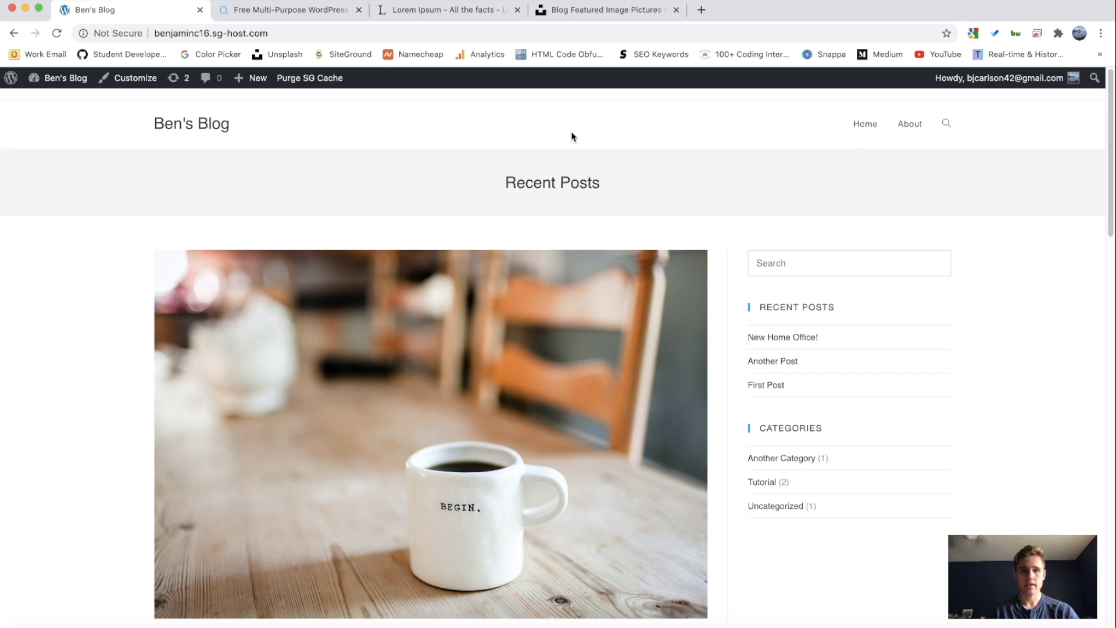
Step: Read the New Home Office! post, then open the About page in the editor
{"action": "scroll", "coordinate": [453, 190], "scroll_direction": "down", "scroll_amount": 20}
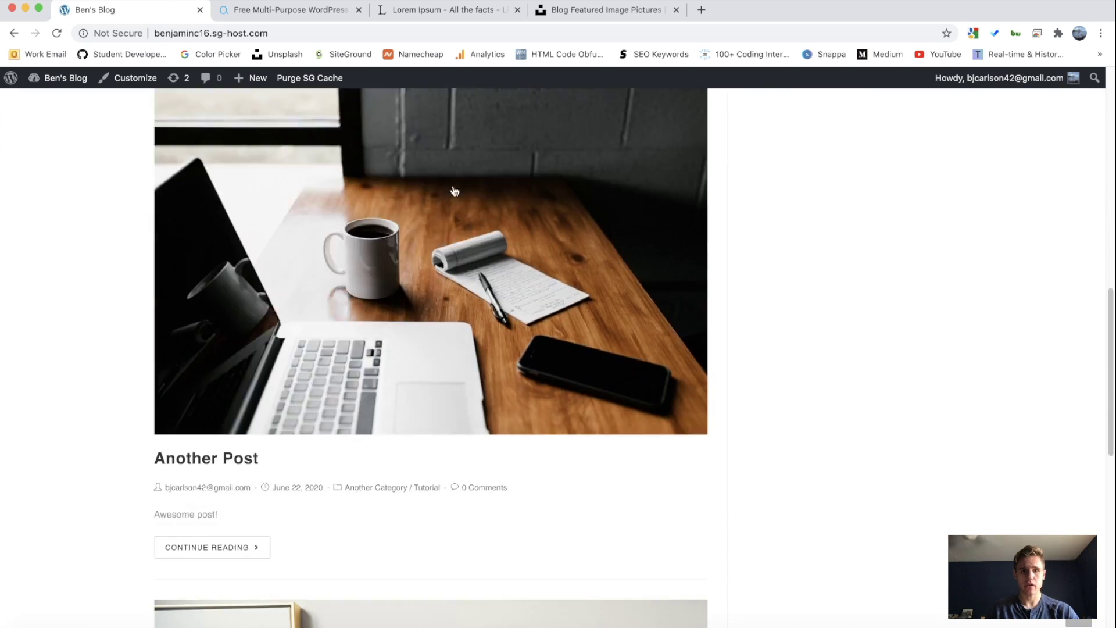
{"action": "scroll", "coordinate": [453, 190], "scroll_direction": "up", "scroll_amount": 13}
{"action": "scroll", "coordinate": [454, 190], "scroll_direction": "down", "scroll_amount": 5}
{"action": "scroll", "coordinate": [453, 191], "scroll_direction": "up", "scroll_amount": 12}
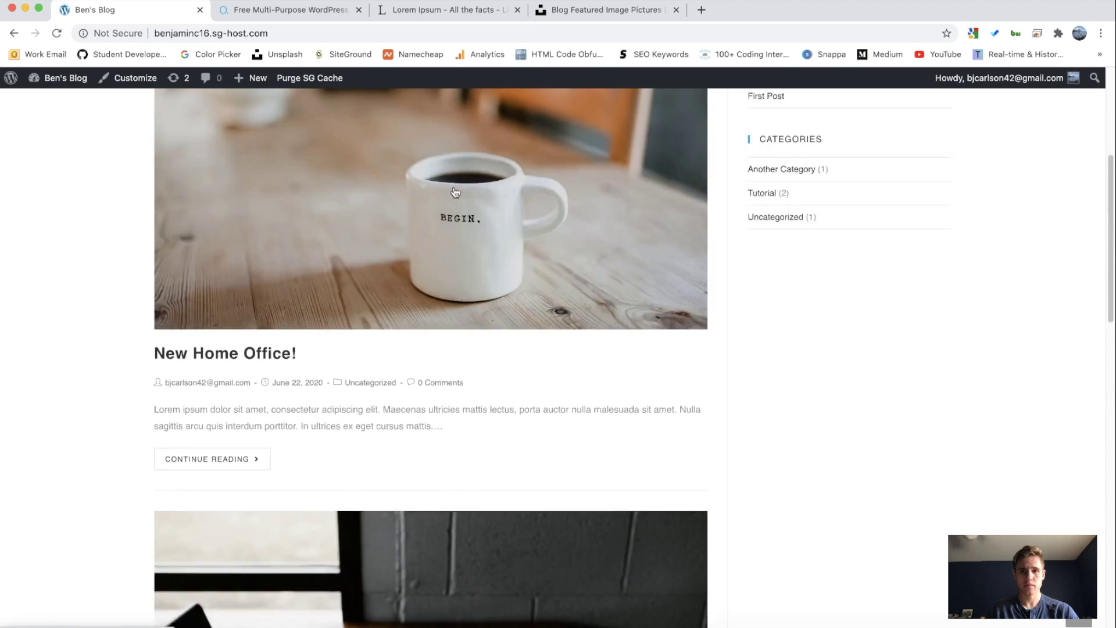
{"action": "left_click", "coordinate": [528, 378]}
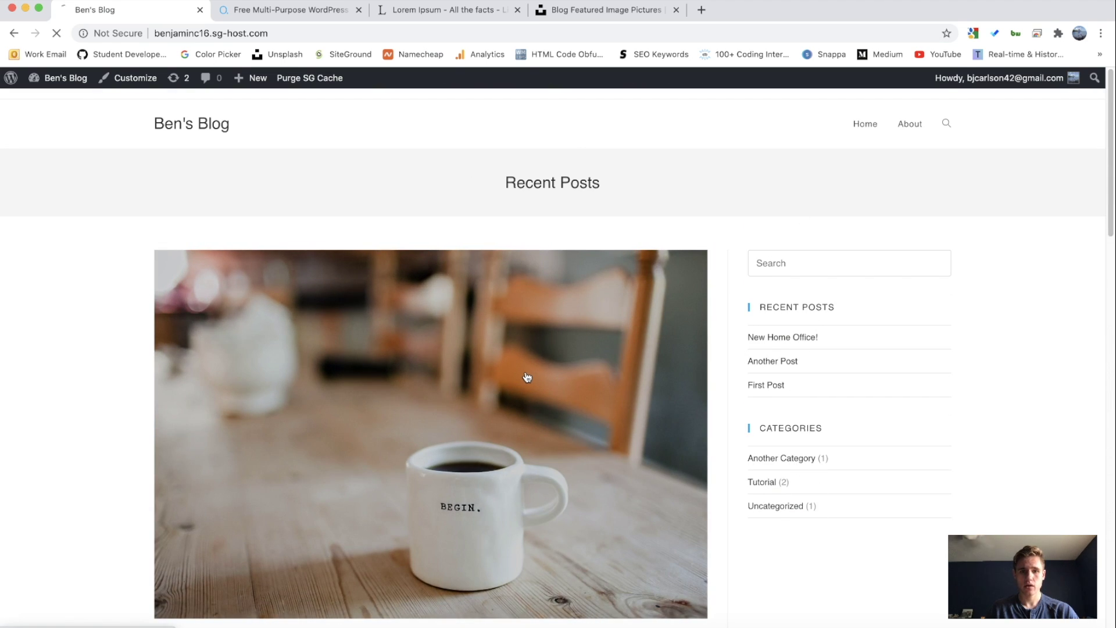
{"action": "scroll", "coordinate": [337, 270], "scroll_direction": "down", "scroll_amount": 6}
{"action": "scroll", "coordinate": [338, 271], "scroll_direction": "down", "scroll_amount": 10}
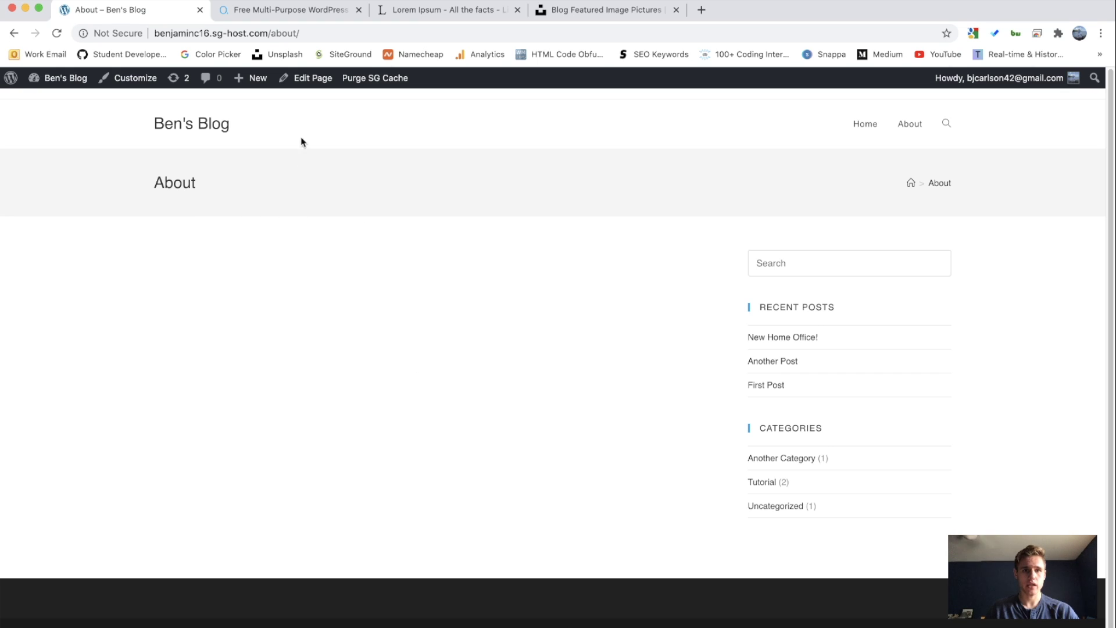
{"action": "left_click", "coordinate": [300, 79]}
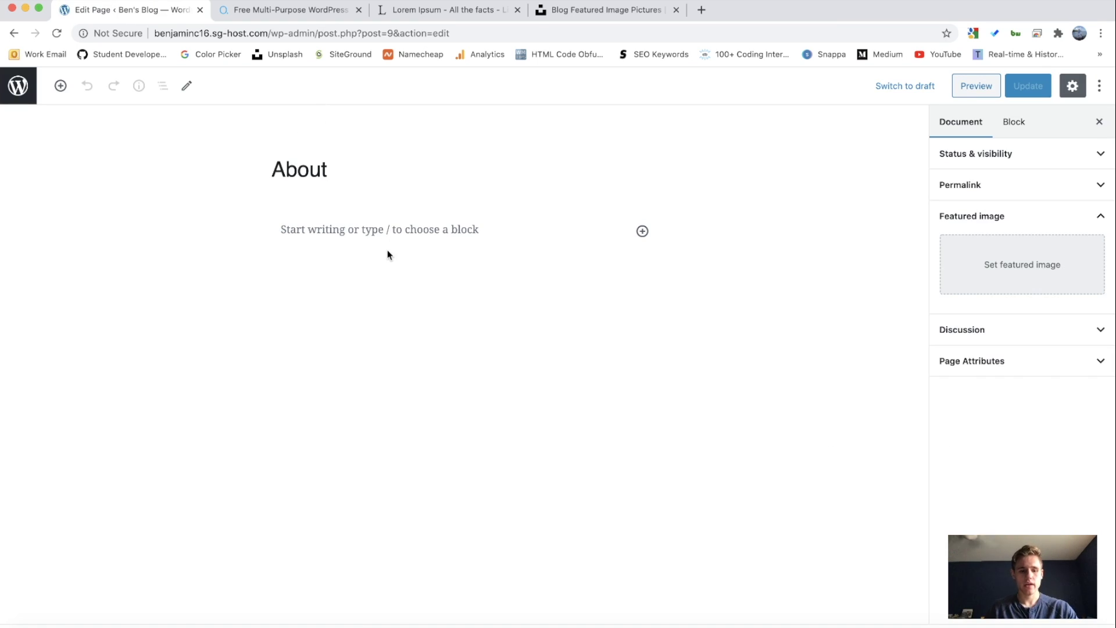
{"action": "left_click", "coordinate": [1046, 616]}
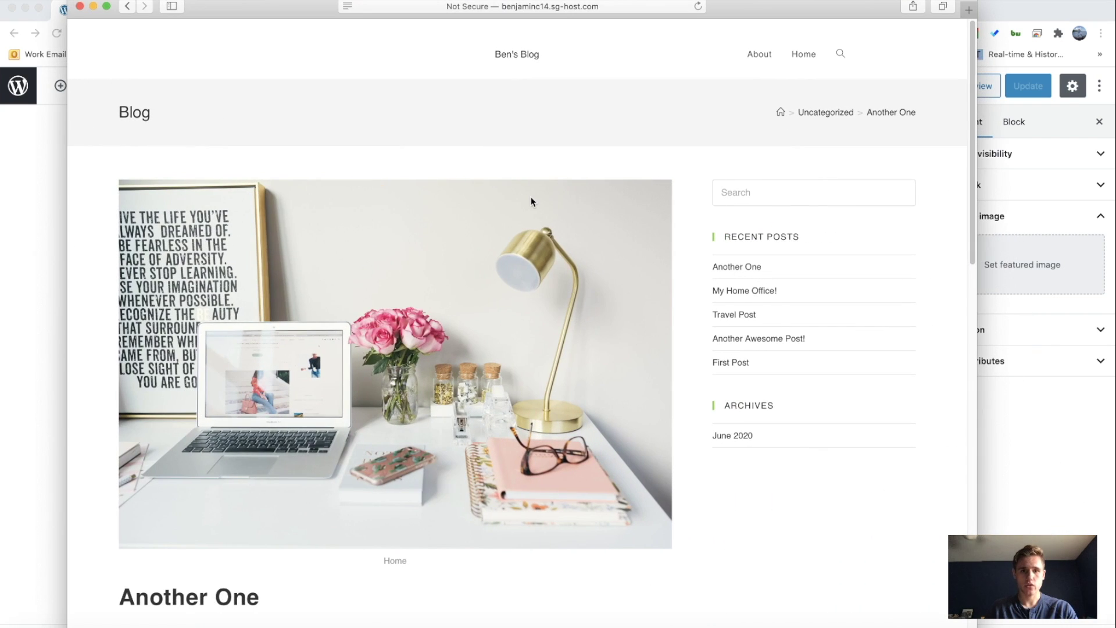
Step: Review the finished example blog's About page layout, then return to the empty About page editor
{"action": "left_click", "coordinate": [760, 54]}
{"action": "scroll", "coordinate": [481, 192], "scroll_direction": "down", "scroll_amount": 2}
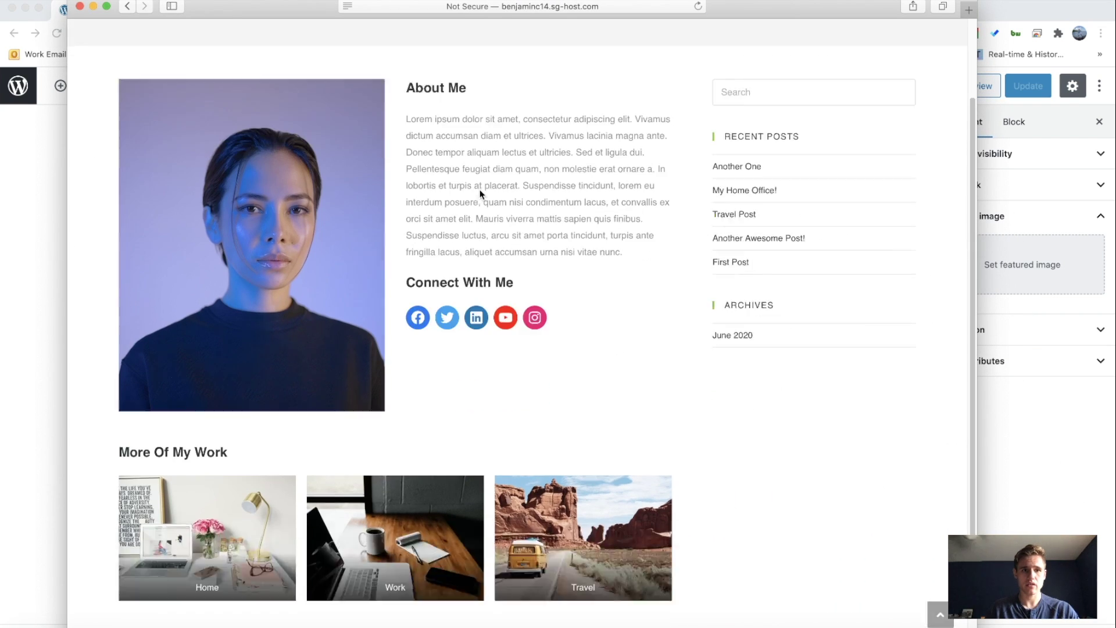
{"action": "scroll", "coordinate": [486, 204], "scroll_direction": "up", "scroll_amount": 2}
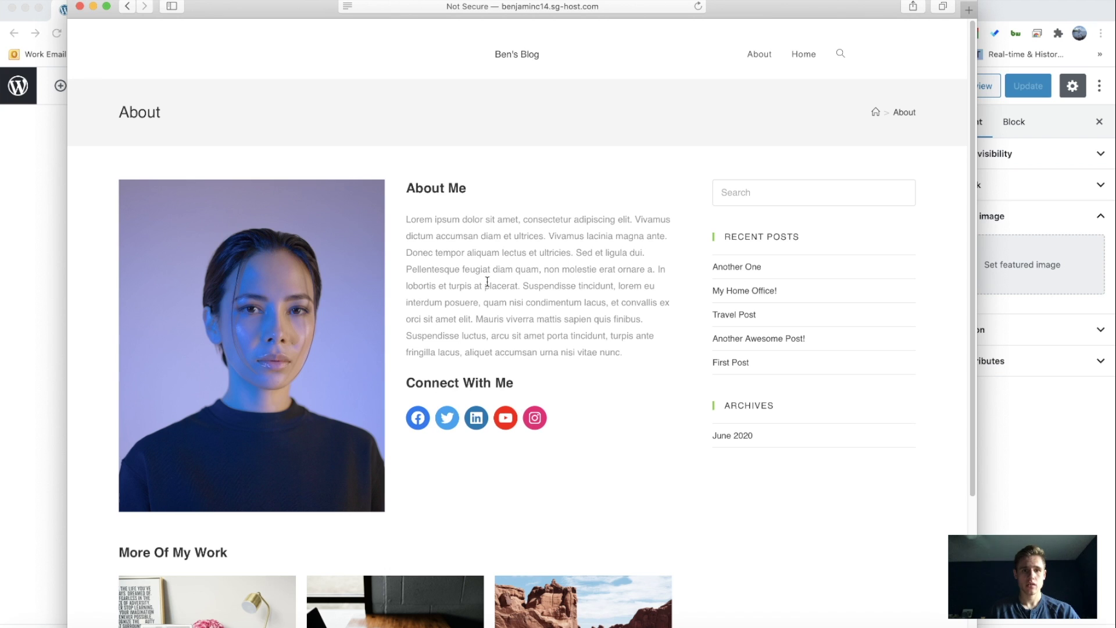
{"action": "left_click", "coordinate": [52, 211]}
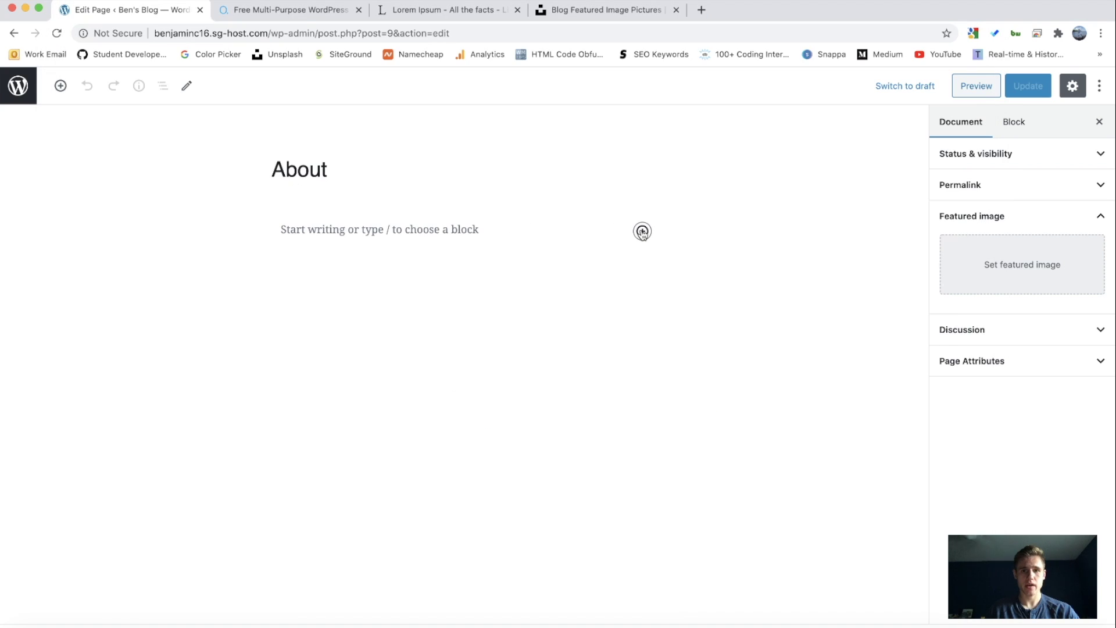
Step: Add a 50/50 Columns block with an Image block in the left column, sourcing from Media Library
{"action": "left_click", "coordinate": [642, 231]}
{"action": "scroll", "coordinate": [756, 337], "scroll_direction": "down", "scroll_amount": 5}
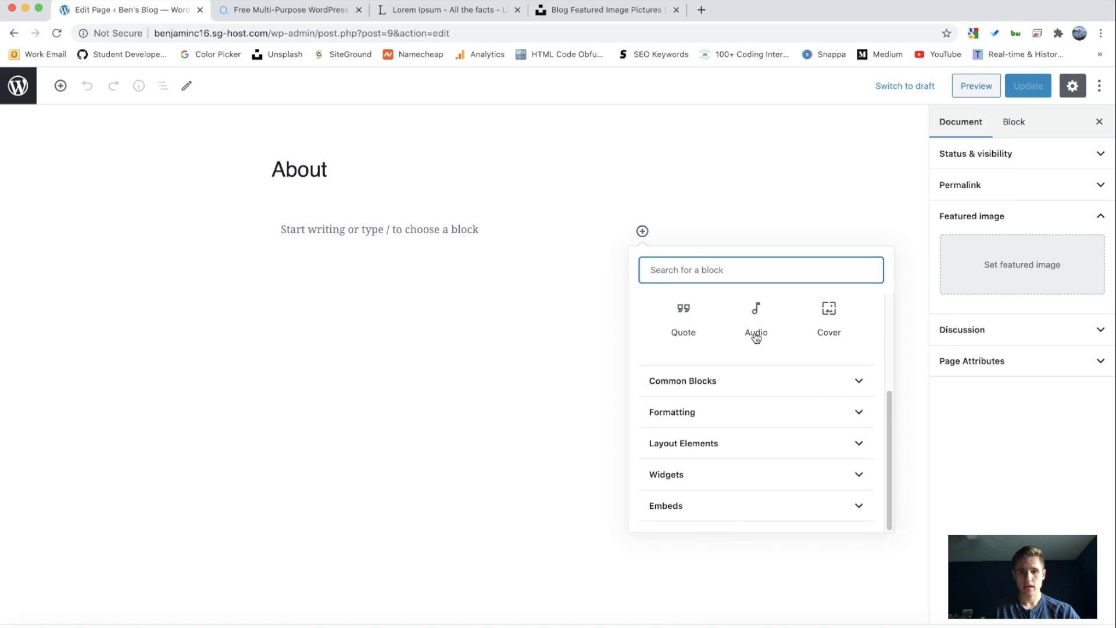
{"action": "left_click", "coordinate": [690, 442]}
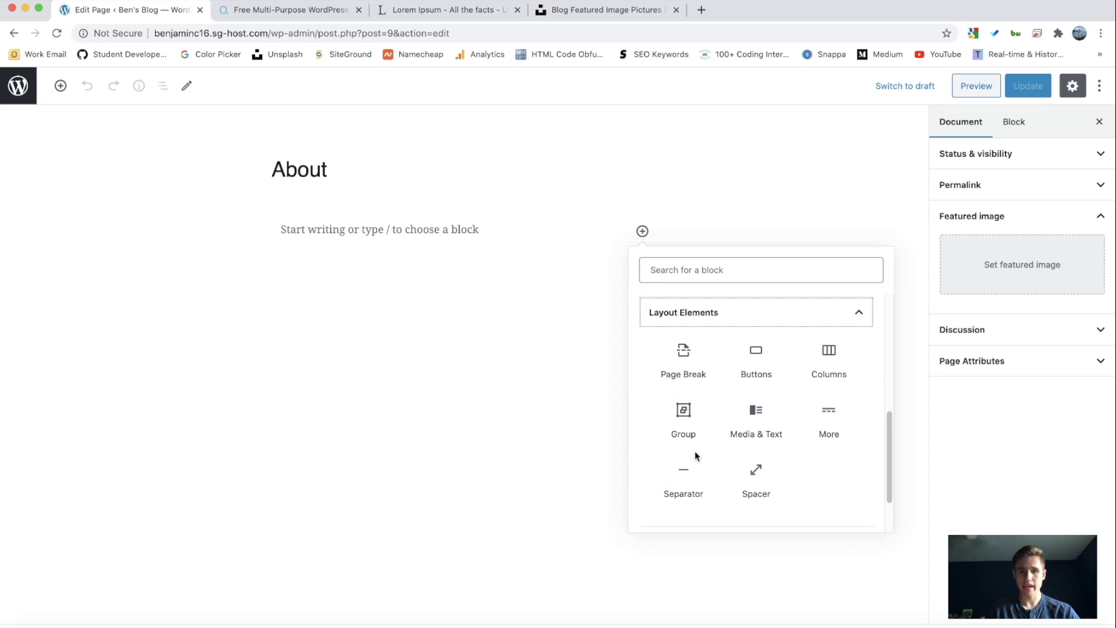
{"action": "left_click", "coordinate": [825, 363]}
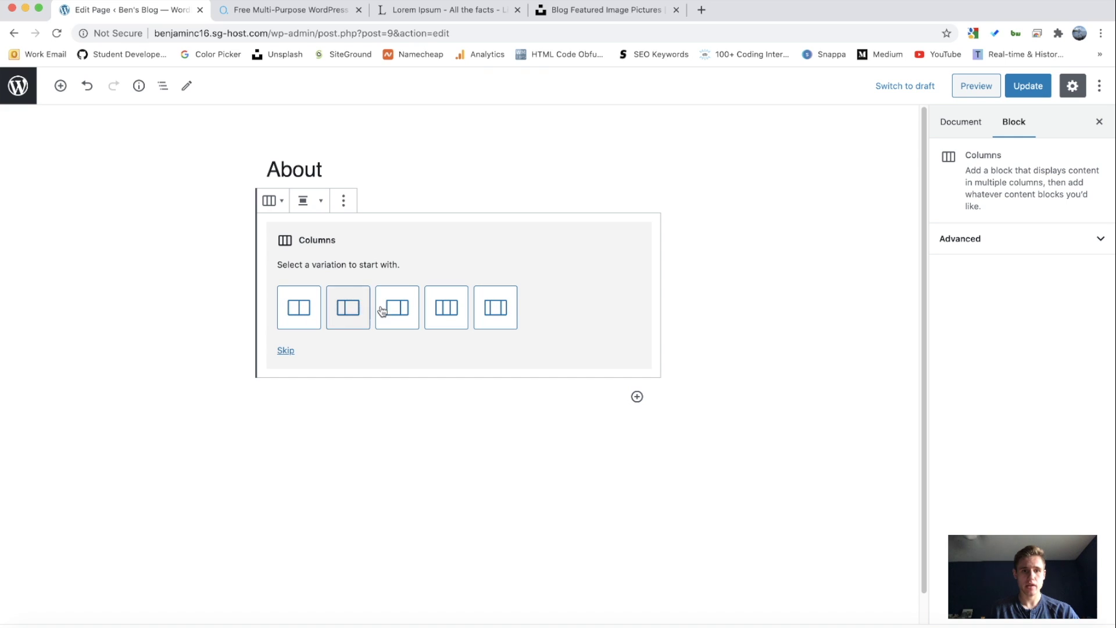
{"action": "left_click", "coordinate": [306, 310]}
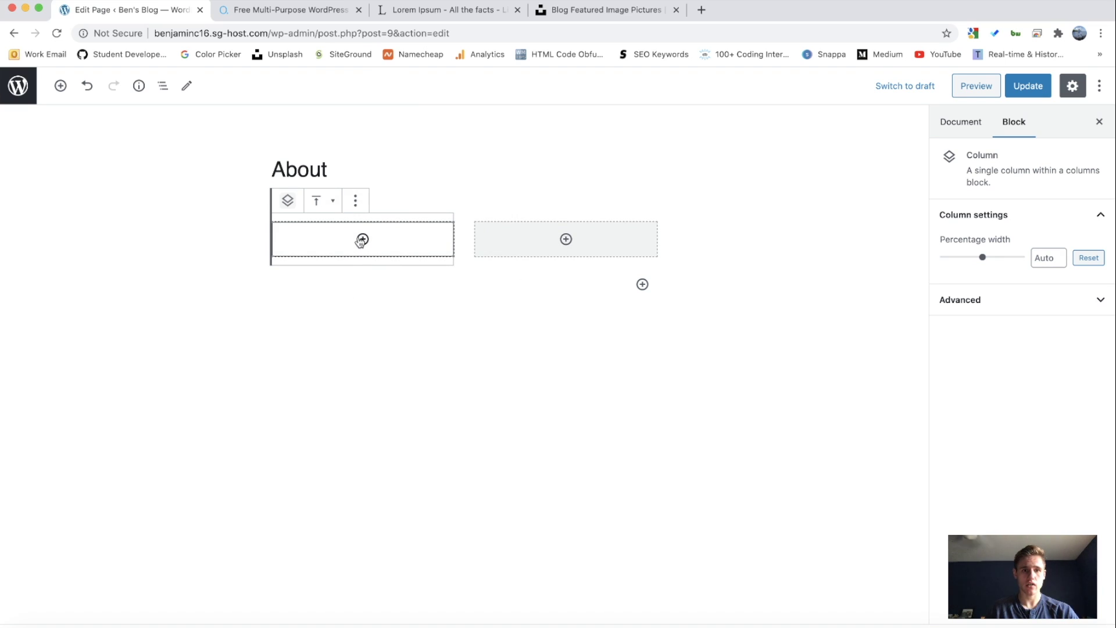
{"action": "left_click", "coordinate": [361, 239]}
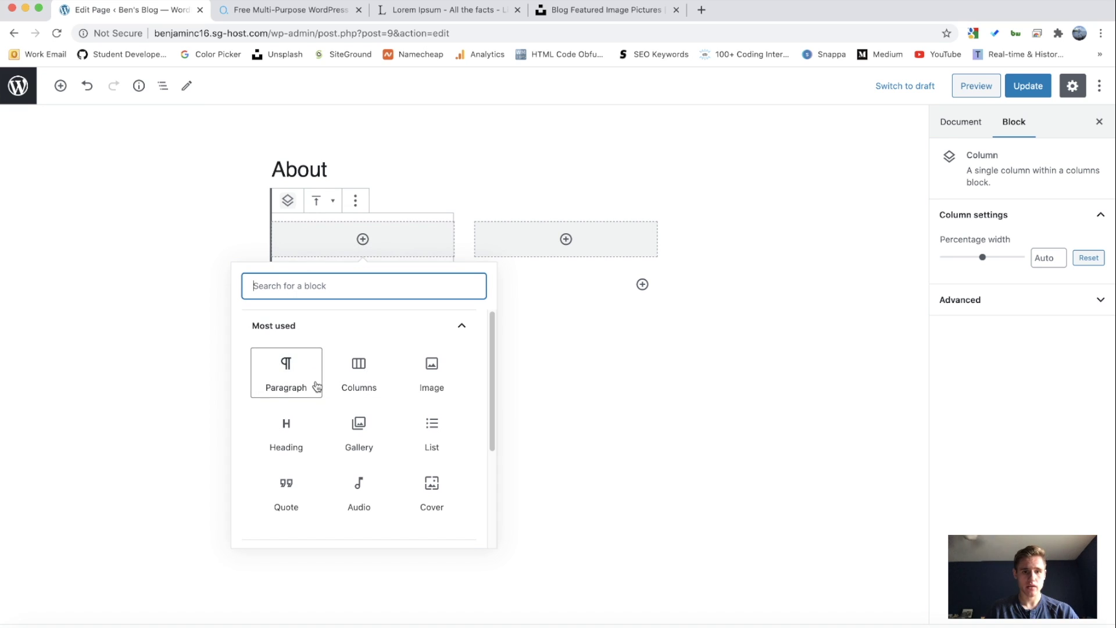
{"action": "left_click", "coordinate": [423, 369]}
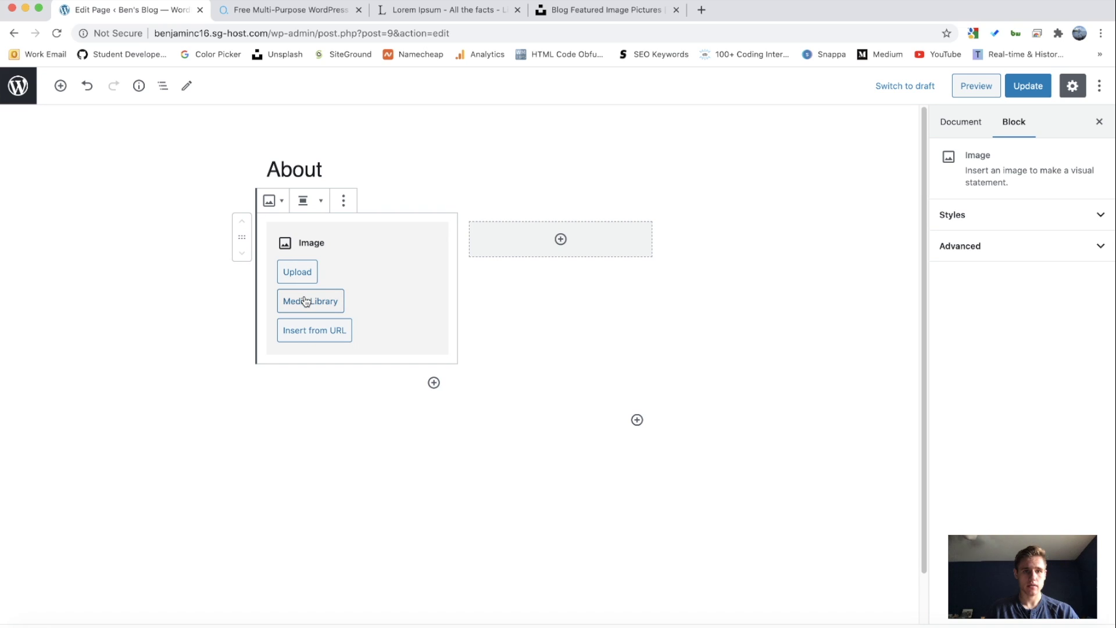
{"action": "left_click", "coordinate": [306, 301]}
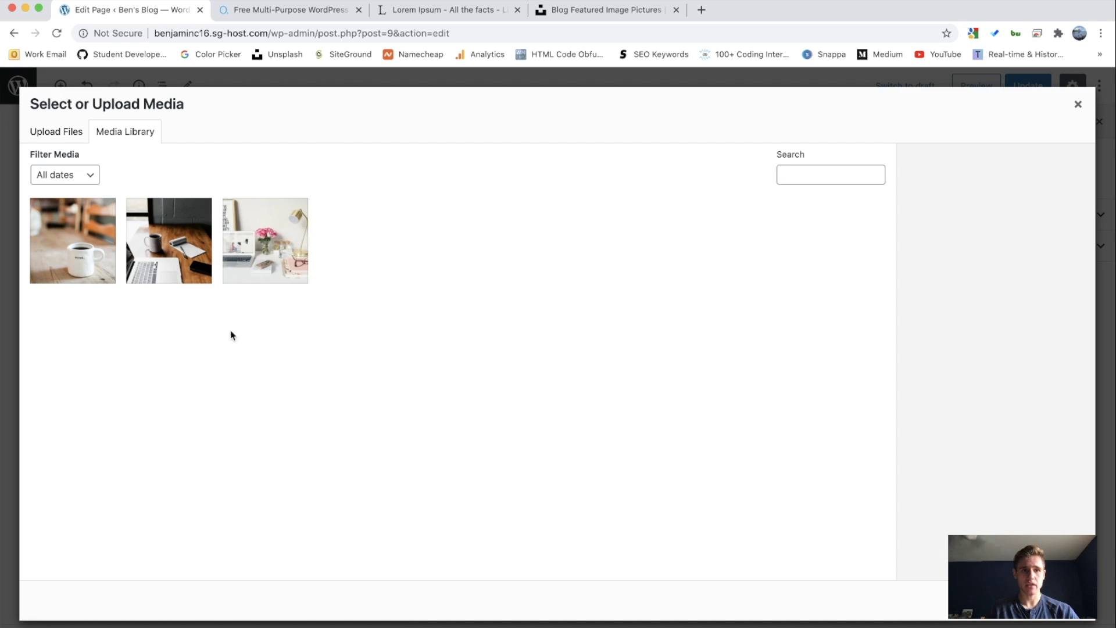
{"action": "left_click", "coordinate": [585, 10]}
Step: Replace the Unsplash search with 'portrait' and browse the results
{"action": "scroll", "coordinate": [639, 203], "scroll_direction": "up", "scroll_amount": 3}
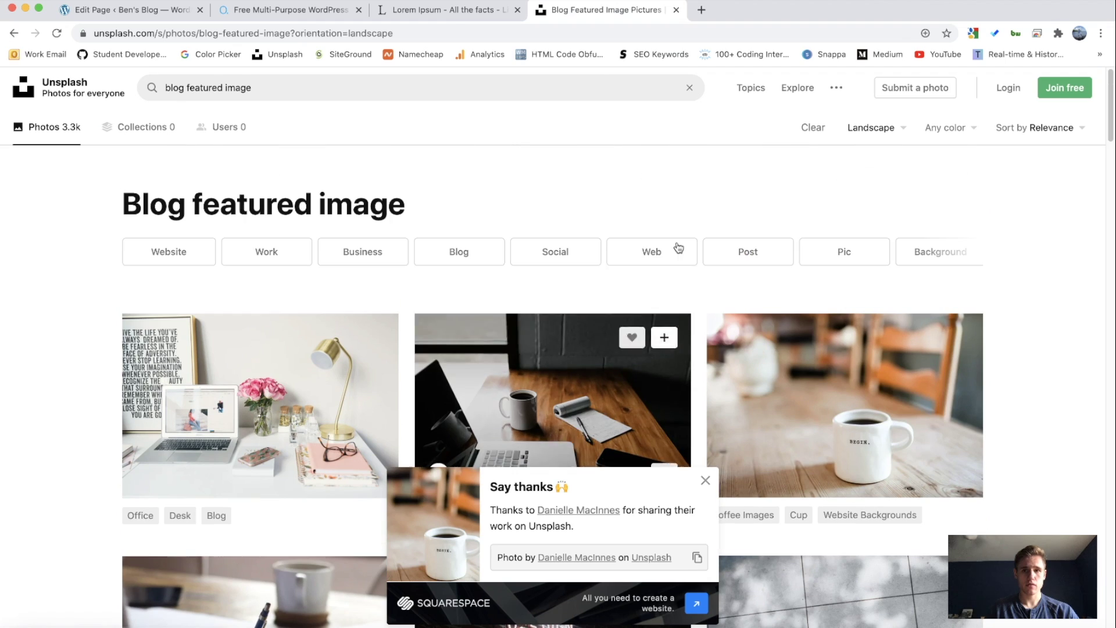
{"action": "left_click", "coordinate": [357, 100]}
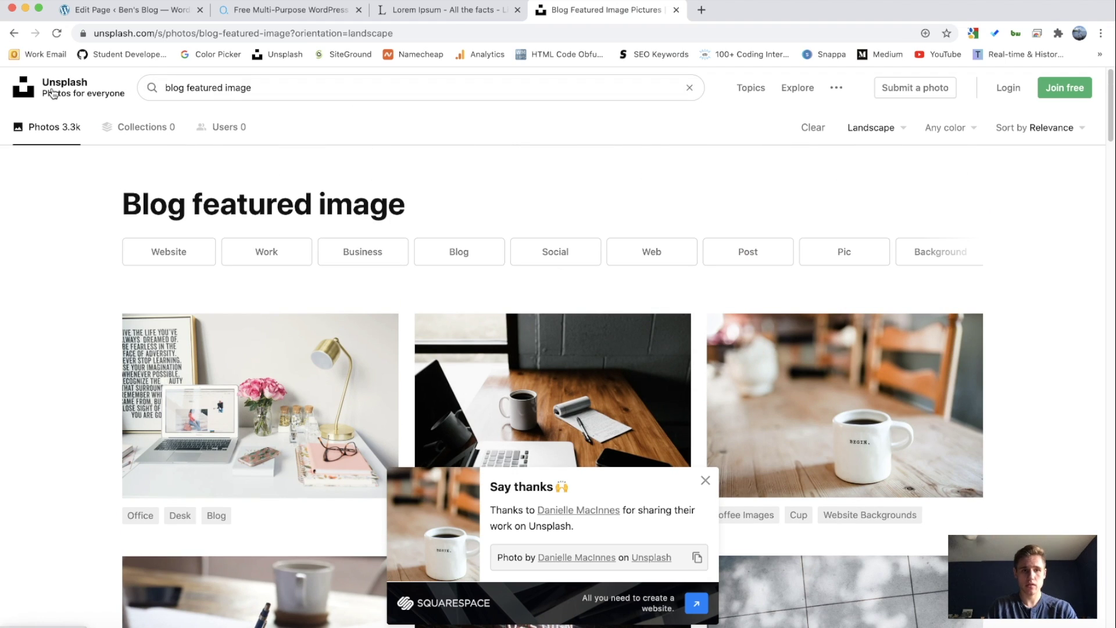
{"action": "left_click_drag", "start_coordinate": [251, 88], "coordinate": [166, 88]}
{"action": "type", "text": "port"}
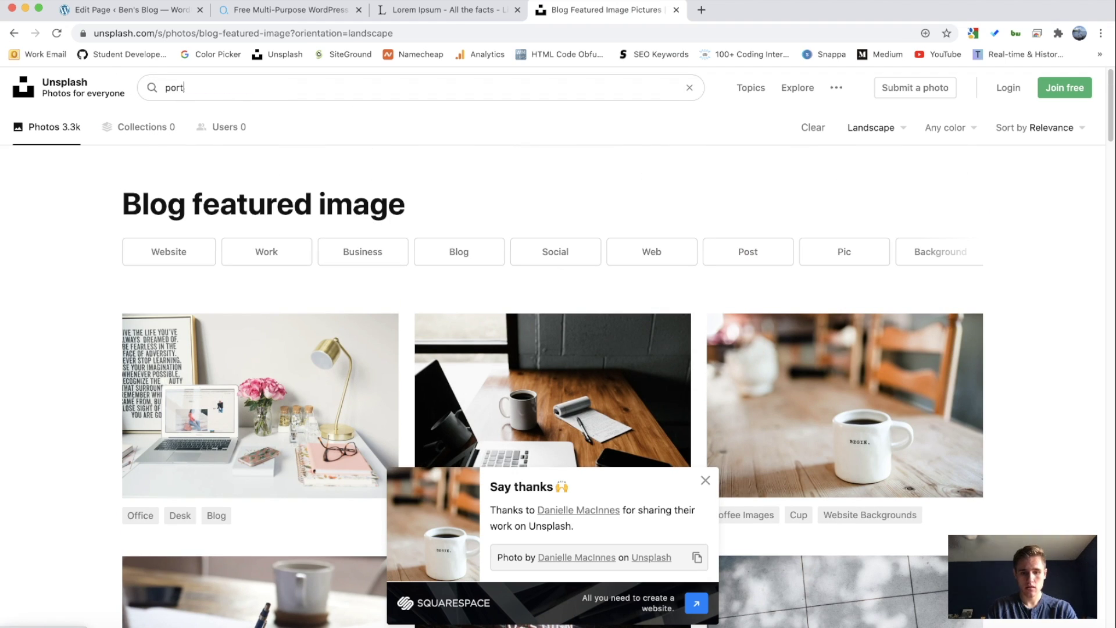
{"action": "type", "text": "rait"}
{"action": "key", "text": "Return"}
{"action": "scroll", "coordinate": [227, 216], "scroll_direction": "down", "scroll_amount": 5}
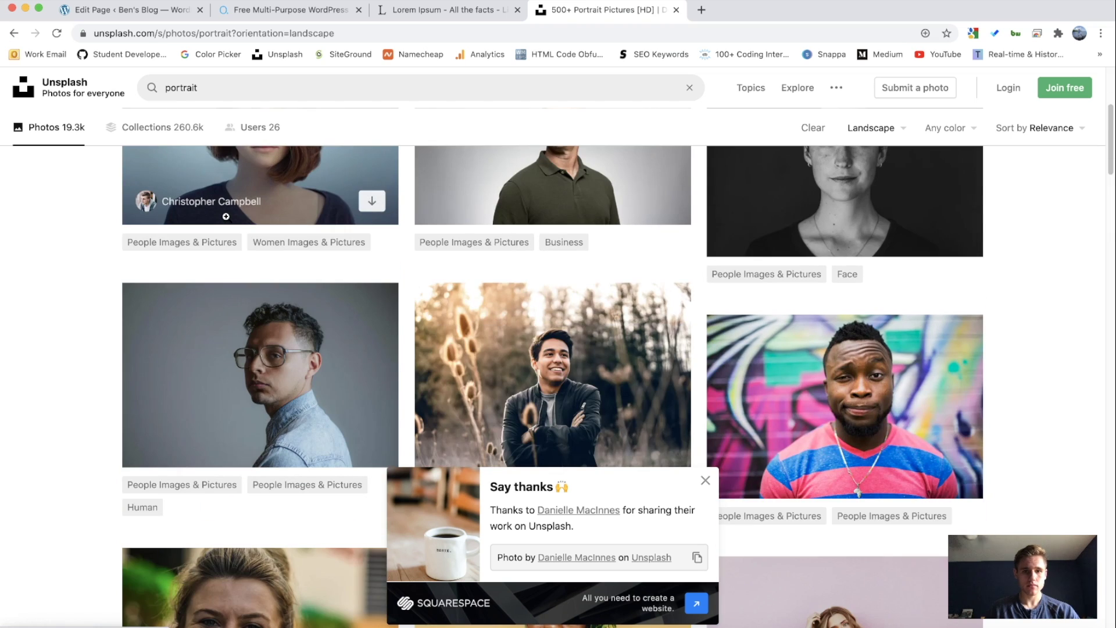
{"action": "scroll", "coordinate": [227, 216], "scroll_direction": "down", "scroll_amount": 5}
{"action": "scroll", "coordinate": [961, 204], "scroll_direction": "up", "scroll_amount": 20}
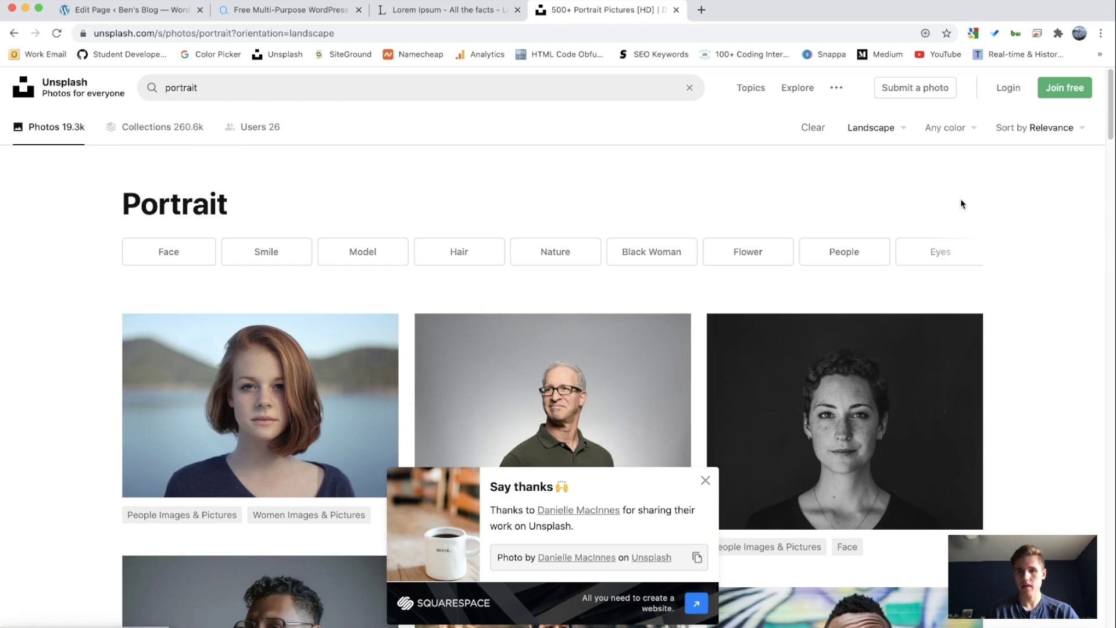
Step: Set orientation to Any orientation and download the blue-lit portrait of a woman in a dark sweater
{"action": "left_click", "coordinate": [885, 128]}
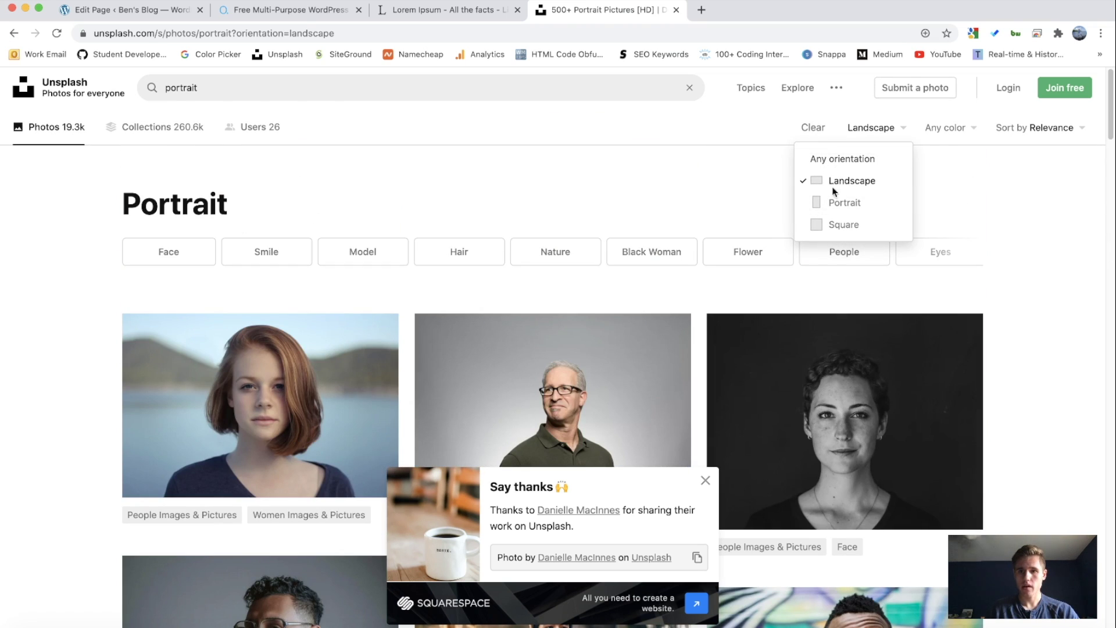
{"action": "left_click", "coordinate": [842, 159]}
{"action": "scroll", "coordinate": [480, 193], "scroll_direction": "down", "scroll_amount": 8}
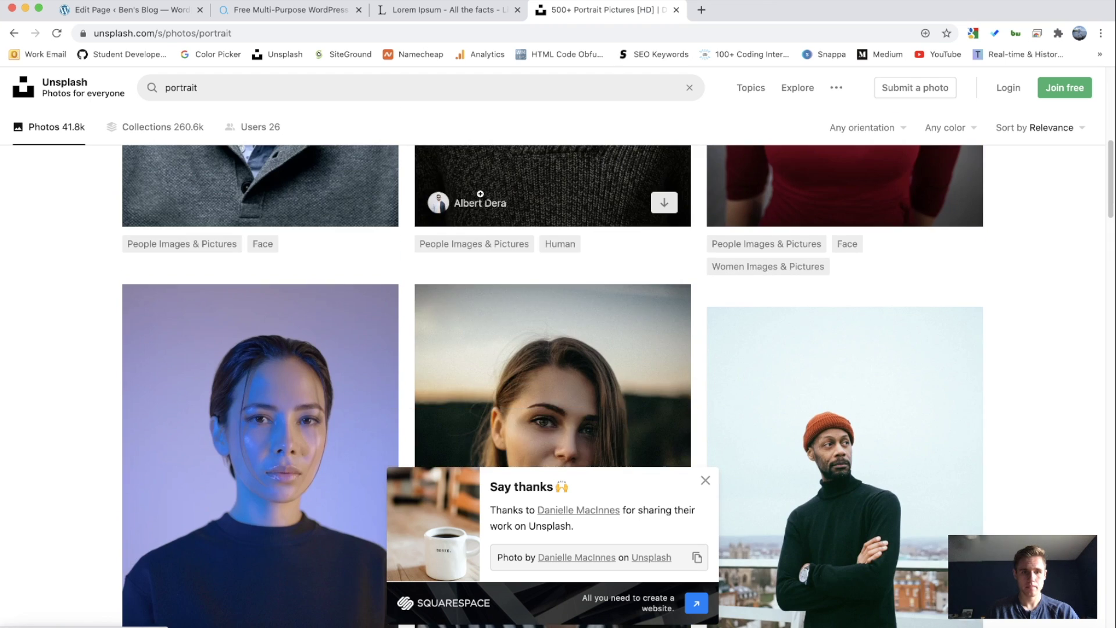
{"action": "left_click", "coordinate": [705, 480]}
{"action": "scroll", "coordinate": [372, 512], "scroll_direction": "down", "scroll_amount": 2}
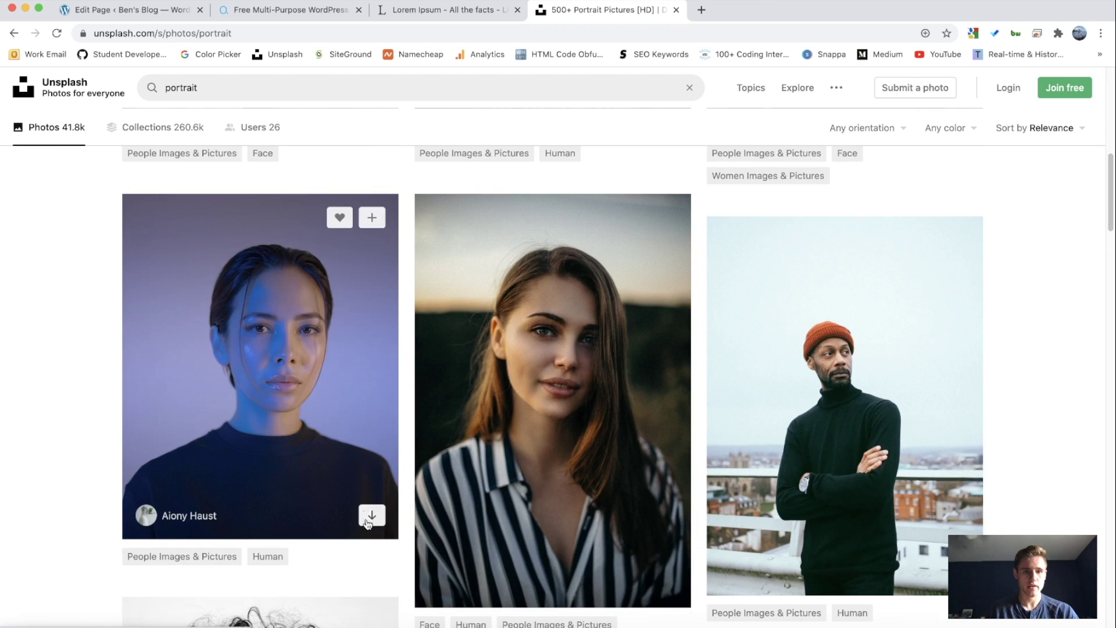
{"action": "left_click", "coordinate": [370, 516]}
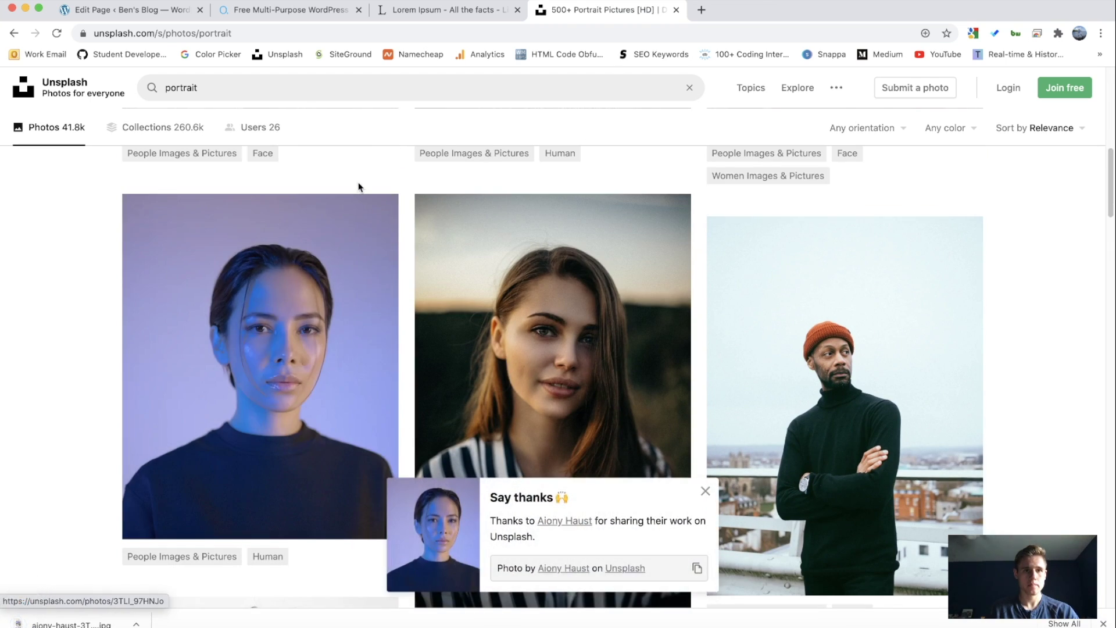
{"action": "key", "text": "super+1"}
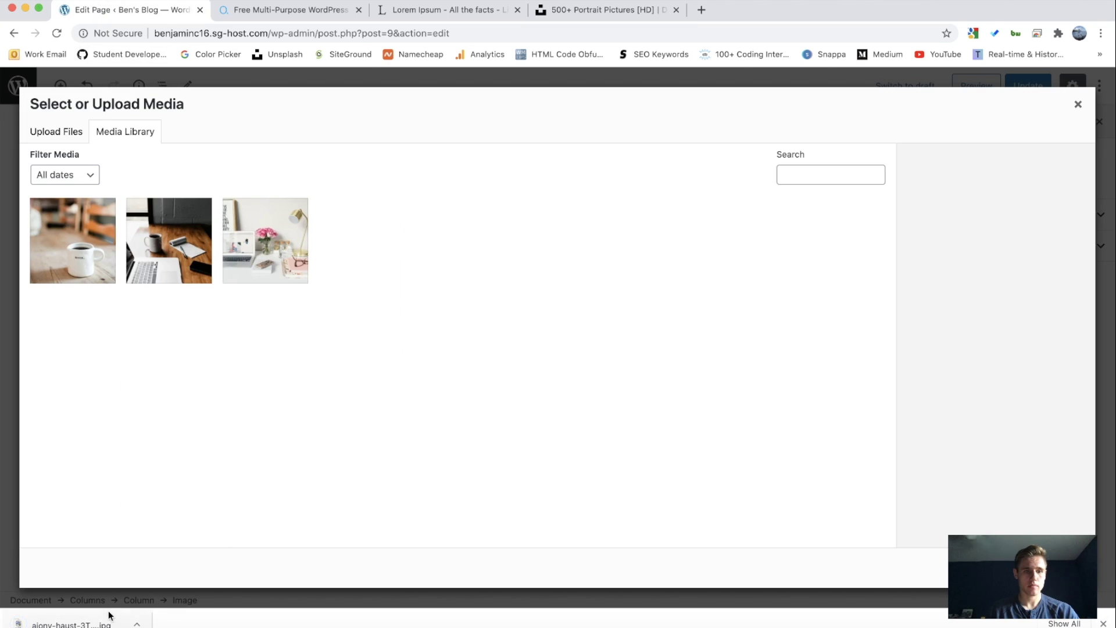
Step: Upload the downloaded portrait and place it in the About page's left column
{"action": "left_click_drag", "start_coordinate": [109, 615], "coordinate": [546, 378]}
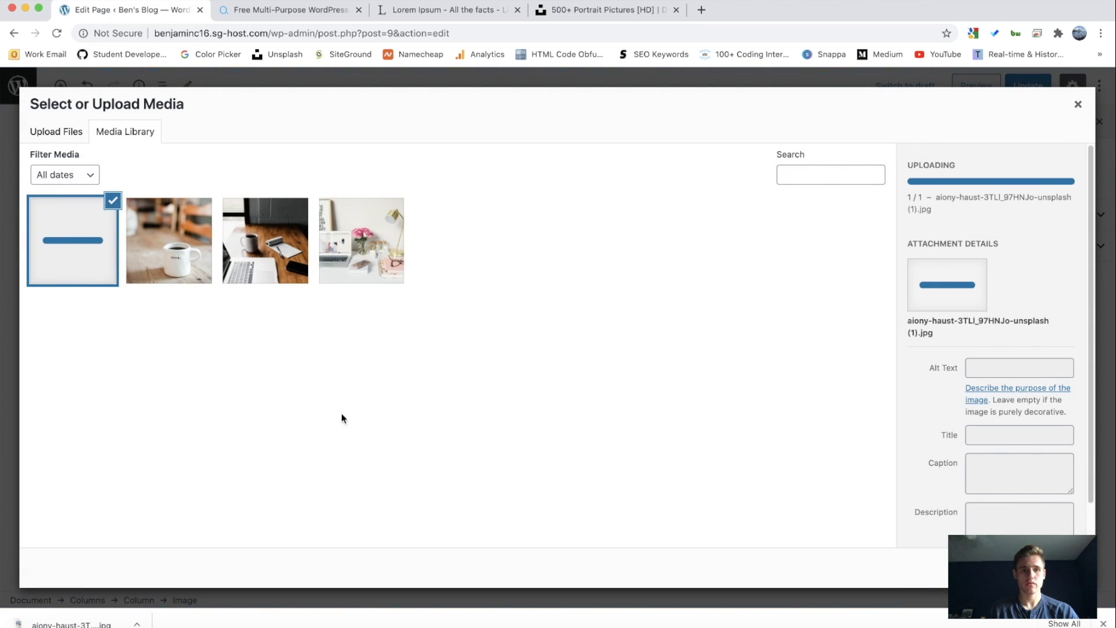
{"action": "left_click", "coordinate": [1104, 623]}
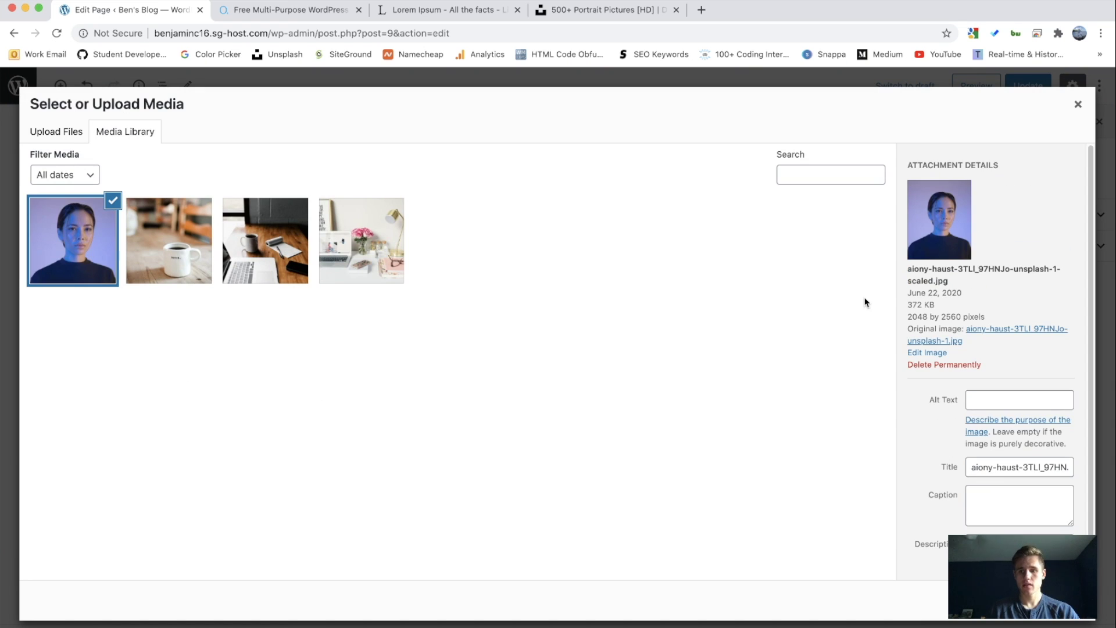
{"action": "left_click", "coordinate": [1046, 600]}
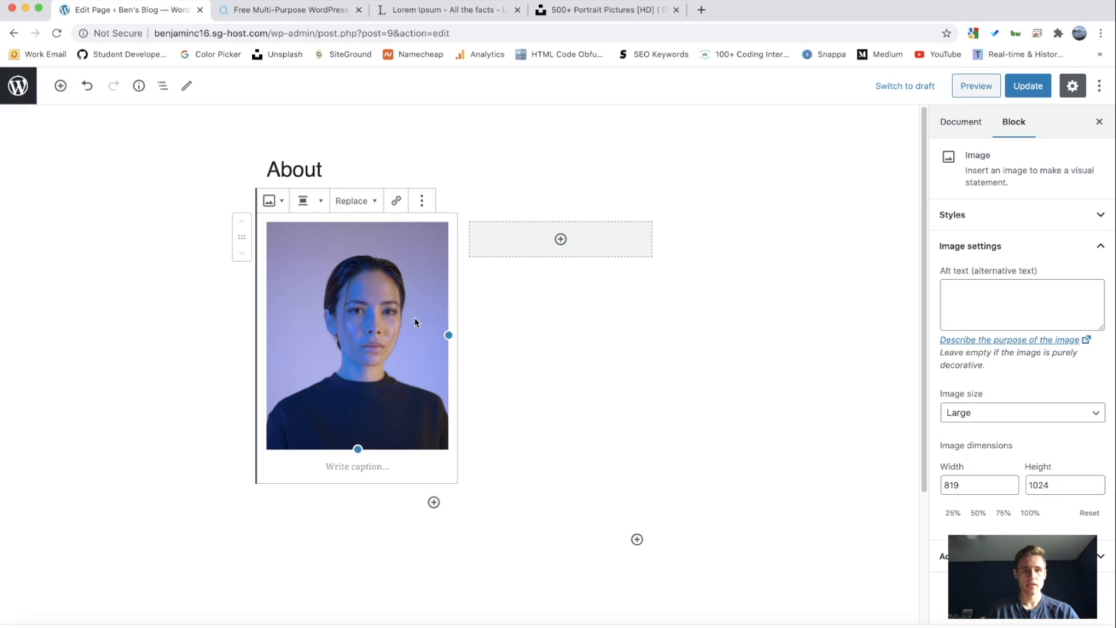
{"action": "left_click", "coordinate": [181, 313]}
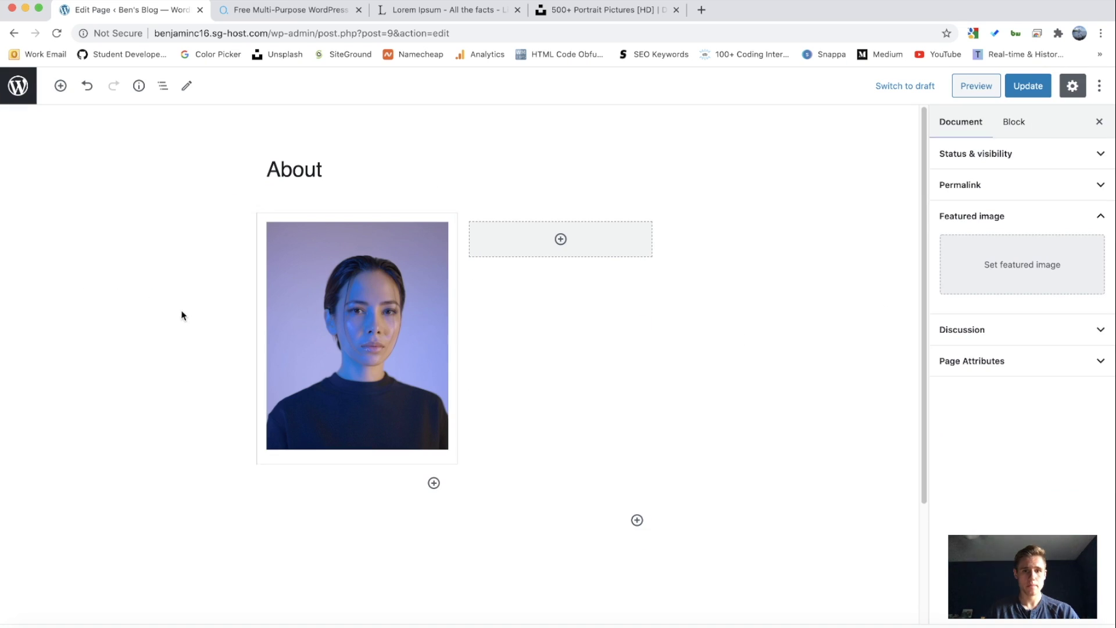
Step: Add an 'About Me' heading and a paragraph block in the right column
{"action": "left_click", "coordinate": [560, 240]}
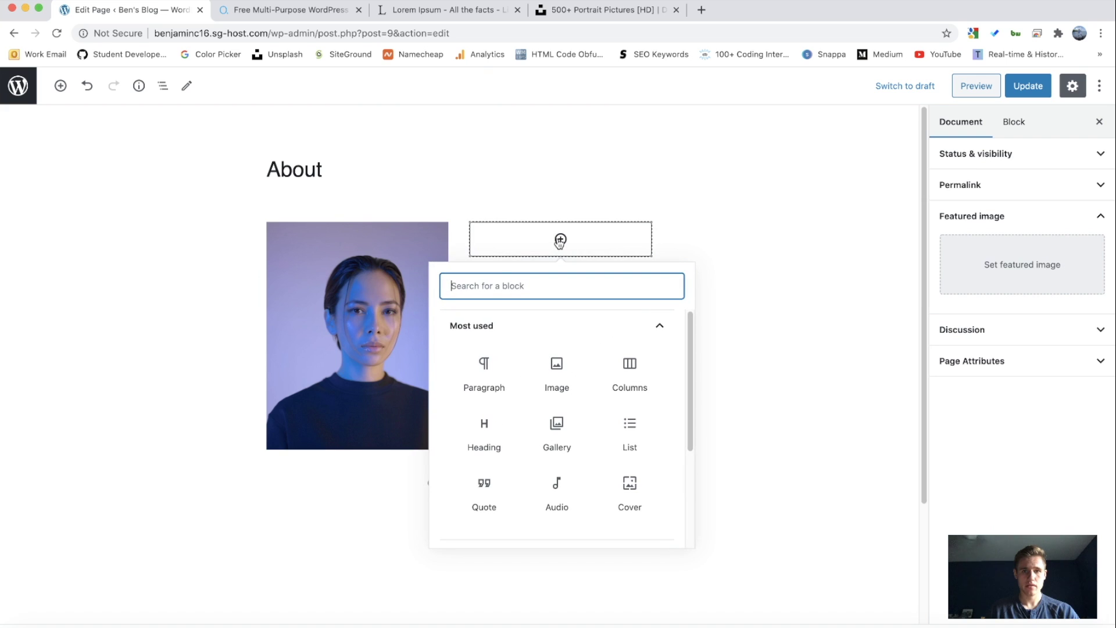
{"action": "left_click", "coordinate": [489, 421]}
{"action": "type", "text": "About Me"}
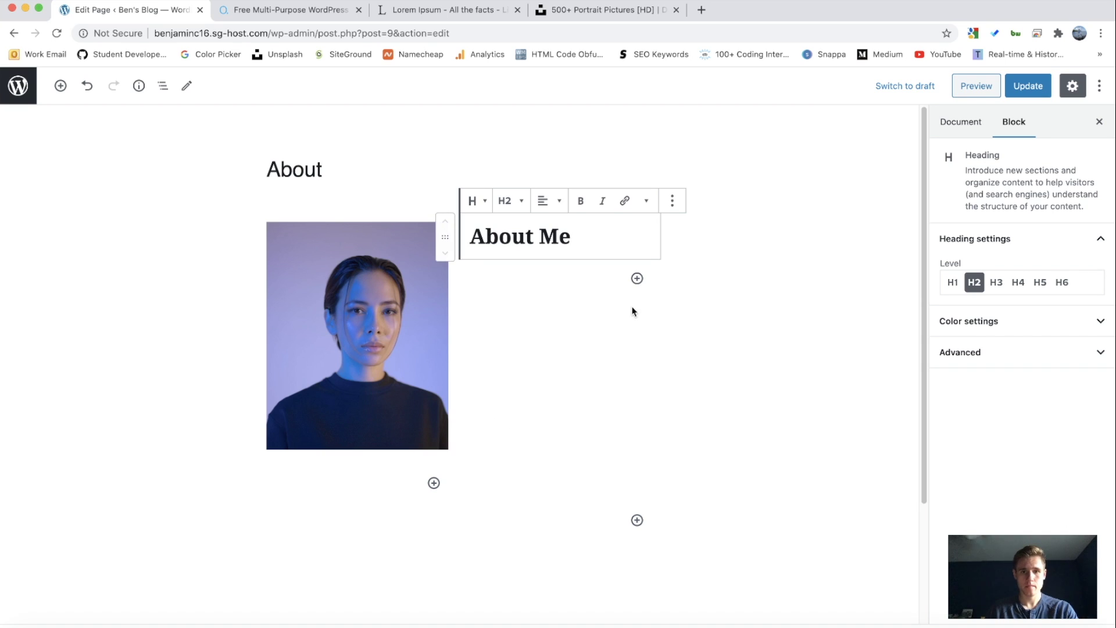
{"action": "left_click", "coordinate": [638, 278]}
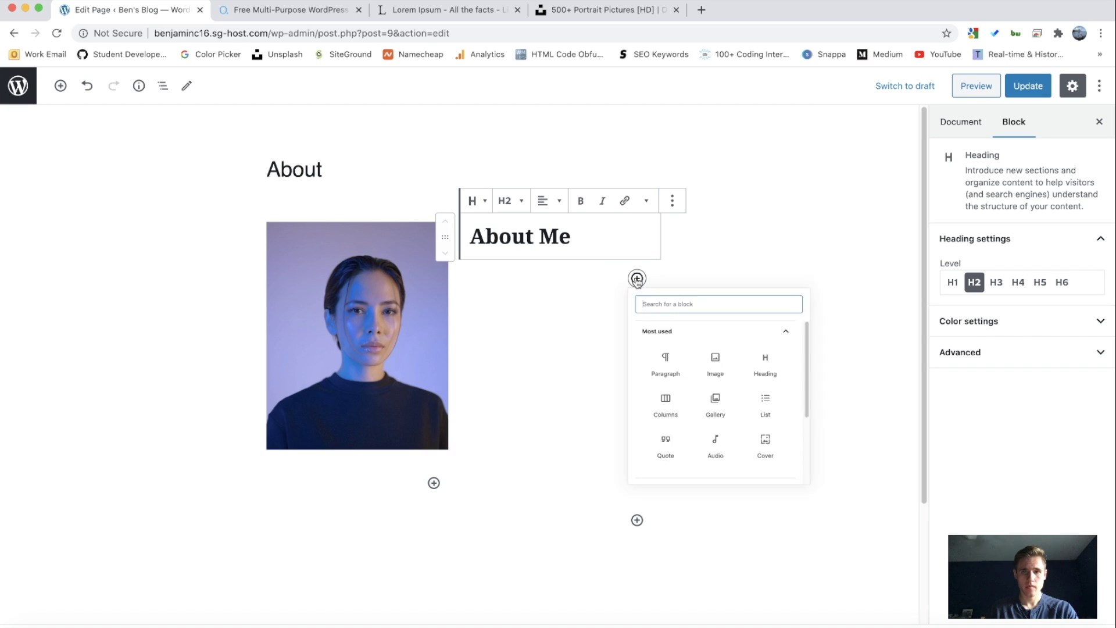
{"action": "left_click", "coordinate": [679, 396]}
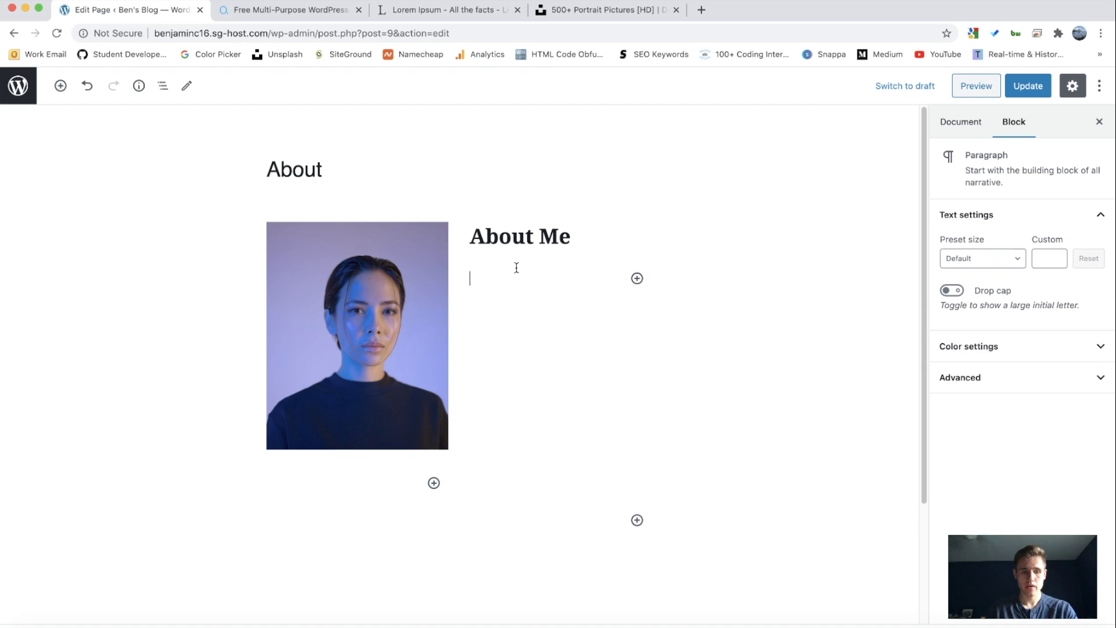
Step: Copy the Lorem ipsum paragraph from the finished preview into the paragraph under About Me
{"action": "key", "text": "super+Tab"}
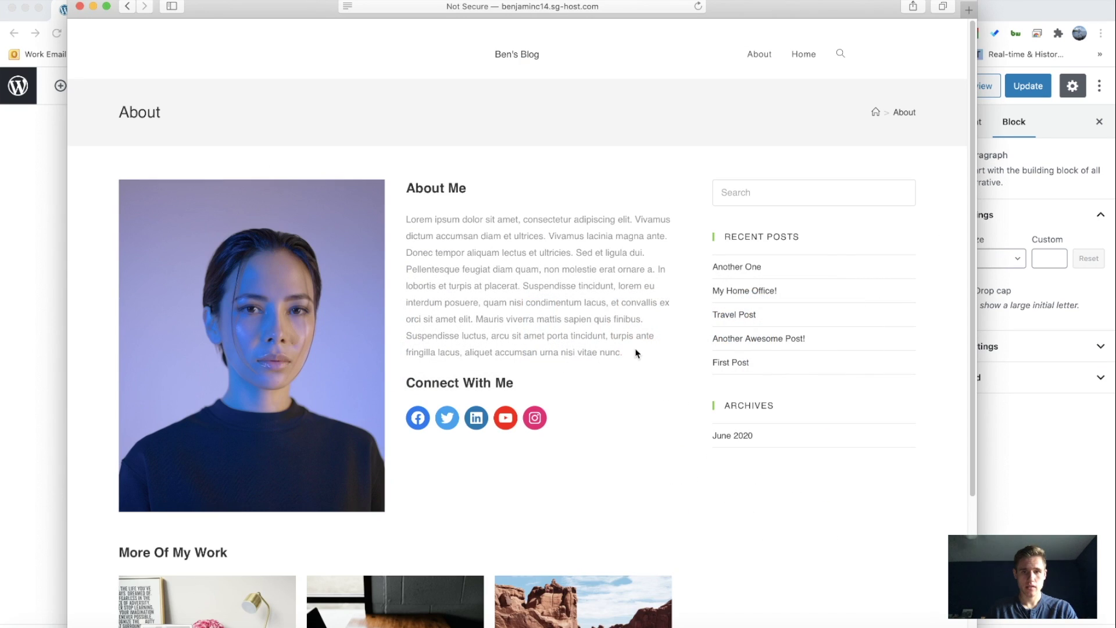
{"action": "left_click_drag", "start_coordinate": [638, 352], "coordinate": [385, 222]}
{"action": "key", "text": "super+c"}
{"action": "key", "text": "super+Tab"}
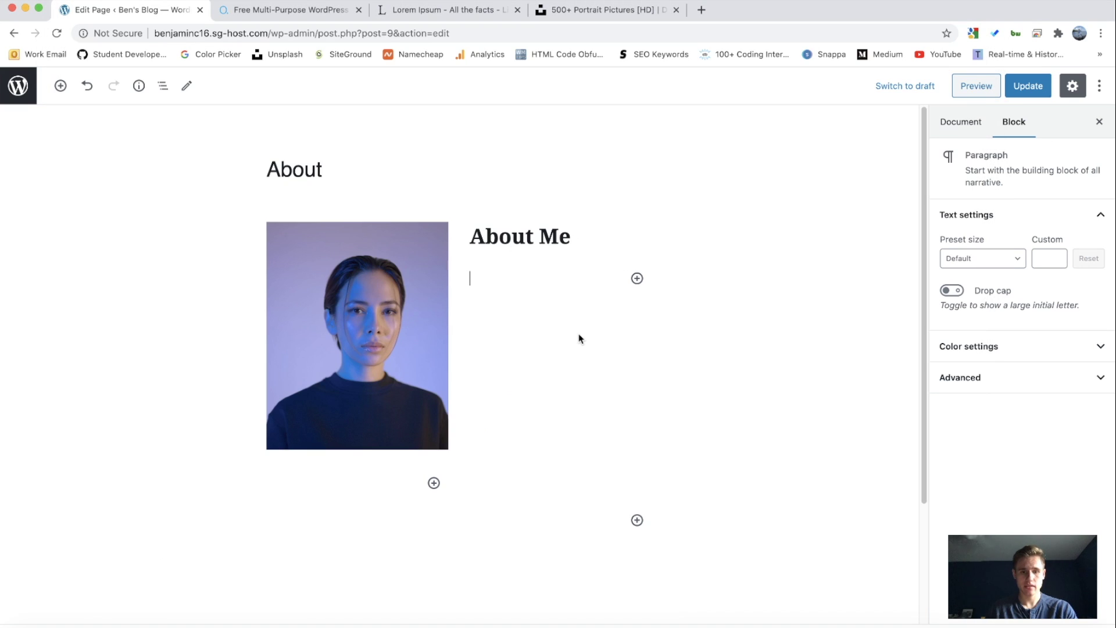
{"action": "key", "text": "super+v"}
{"action": "scroll", "coordinate": [755, 371], "scroll_direction": "down", "scroll_amount": 5}
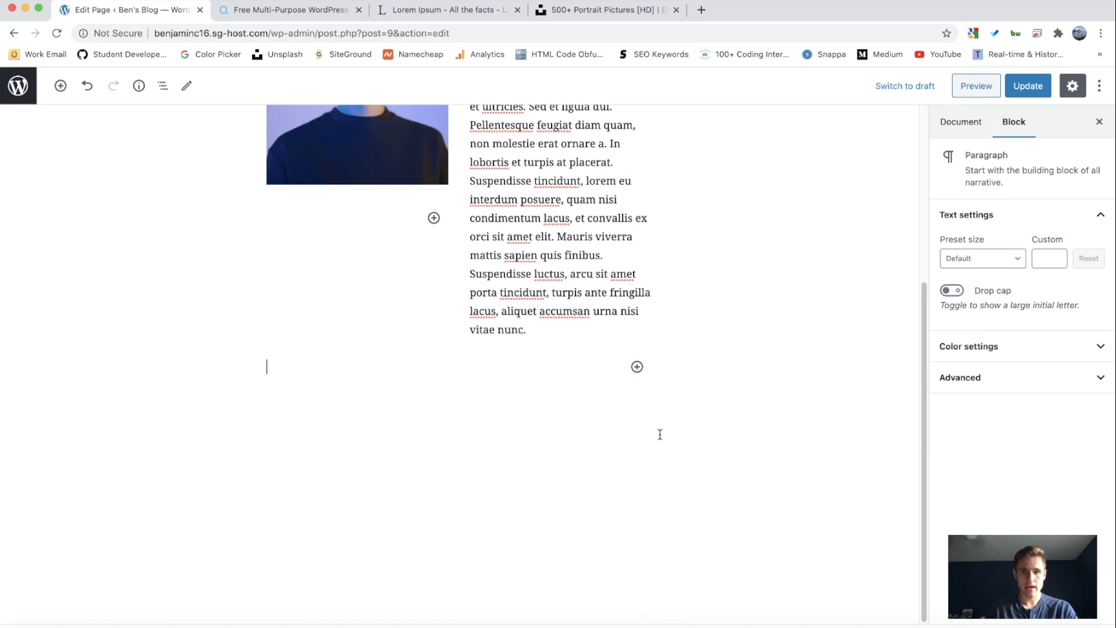
Step: Check the Connect With Me section in the finished preview, then bring up the editor's block list
{"action": "key", "text": "super+Tab"}
{"action": "scroll", "coordinate": [660, 439], "scroll_direction": "down", "scroll_amount": 2}
{"action": "left_click_drag", "start_coordinate": [407, 282], "coordinate": [576, 281]}
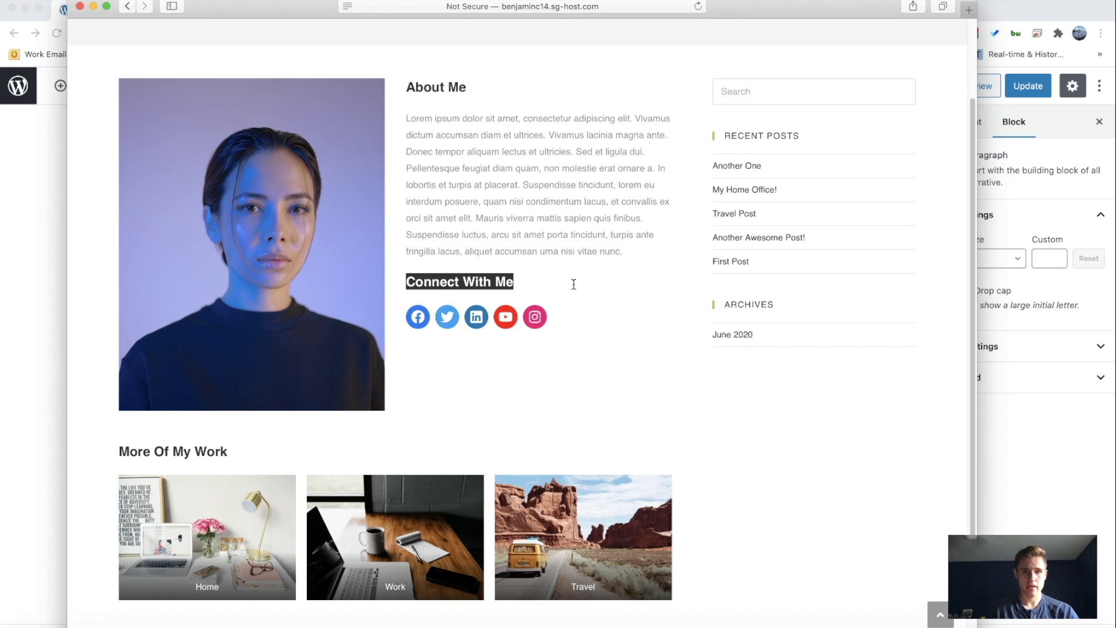
{"action": "left_click", "coordinate": [575, 281]}
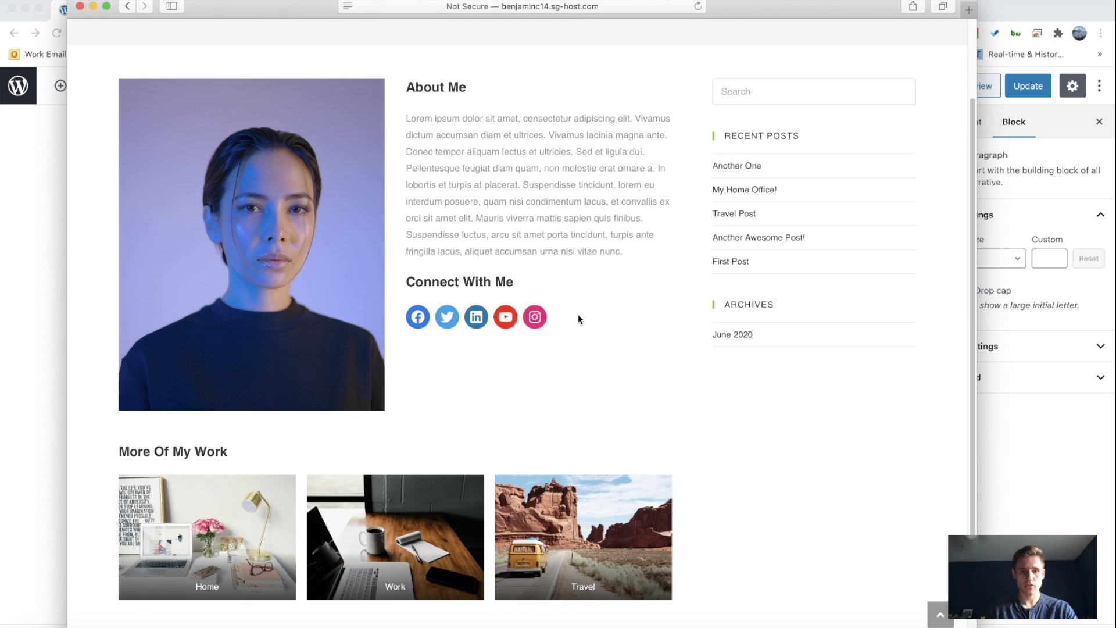
{"action": "key", "text": "super+Tab"}
{"action": "left_click", "coordinate": [637, 366]}
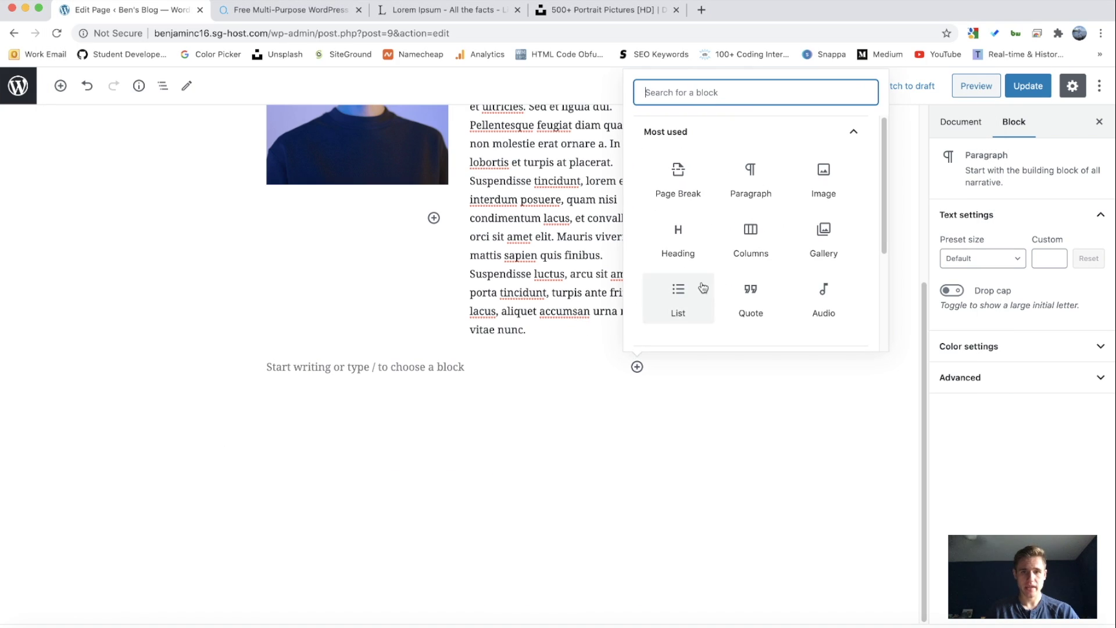
Step: Insert a heading under About Me reading 'Connect With Me'
{"action": "left_click", "coordinate": [678, 238]}
{"action": "left_click", "coordinate": [681, 375]}
{"action": "left_click", "coordinate": [563, 263]}
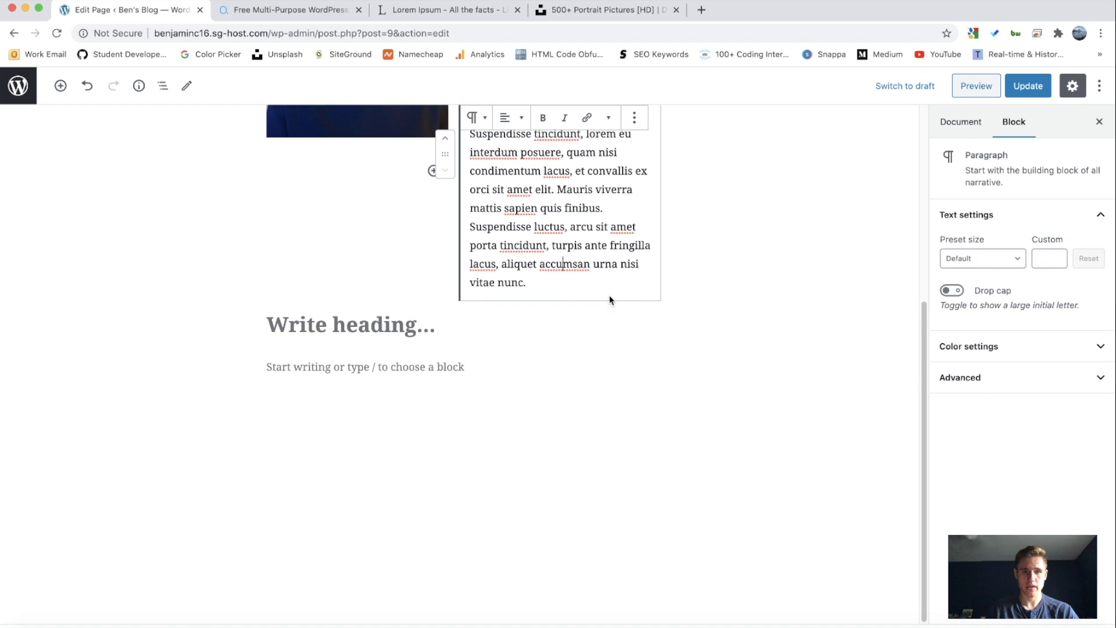
{"action": "scroll", "coordinate": [575, 374], "scroll_direction": "up", "scroll_amount": 2}
{"action": "scroll", "coordinate": [576, 374], "scroll_direction": "up", "scroll_amount": 4}
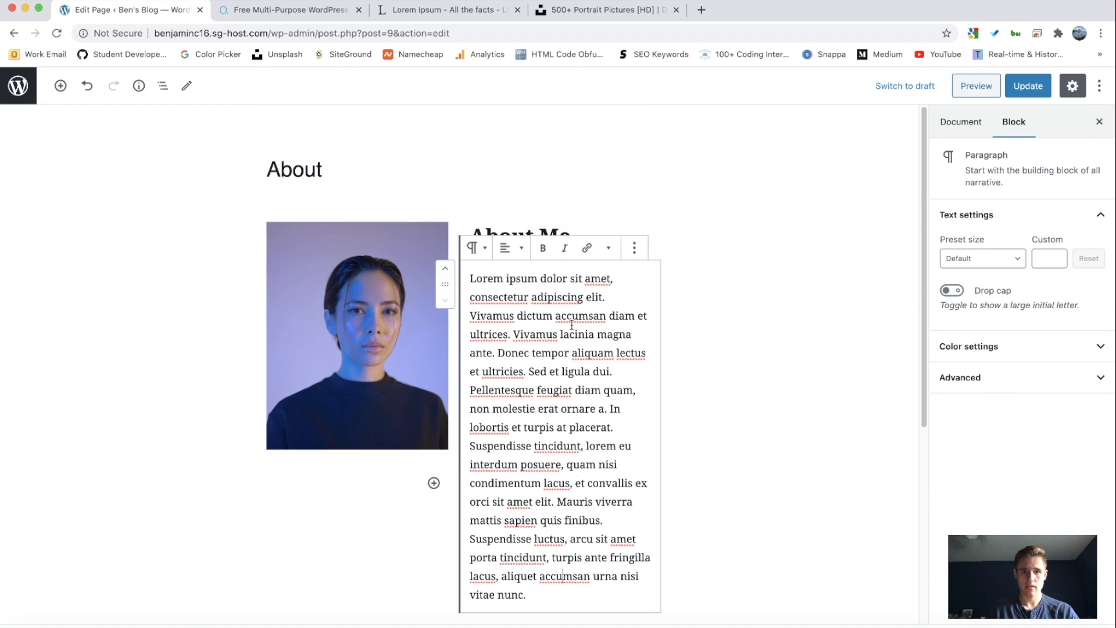
{"action": "left_click", "coordinate": [579, 234]}
{"action": "left_click", "coordinate": [545, 258]}
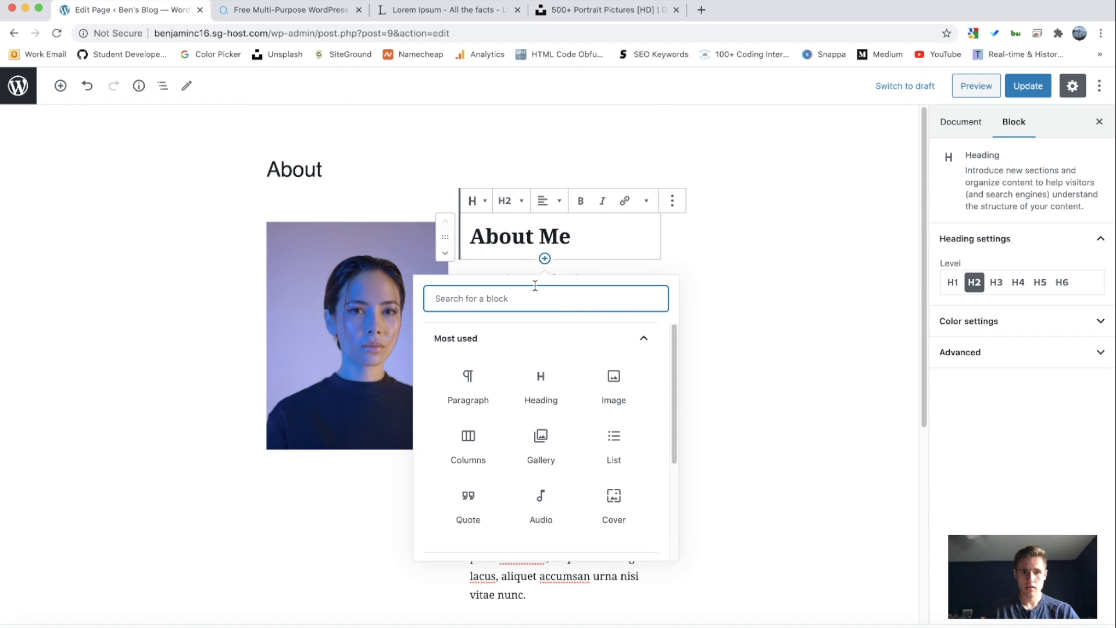
{"action": "left_click", "coordinate": [546, 376]}
{"action": "scroll", "coordinate": [545, 376], "scroll_direction": "down", "scroll_amount": 2}
{"action": "type", "text": "Conn"}
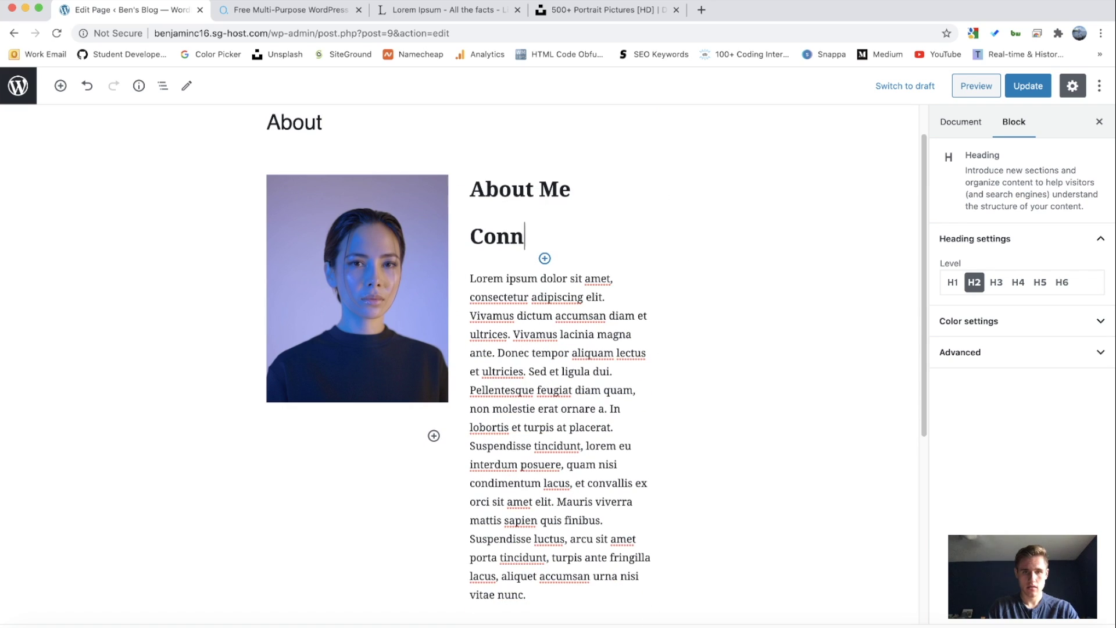
{"action": "type", "text": "ect With Me"}
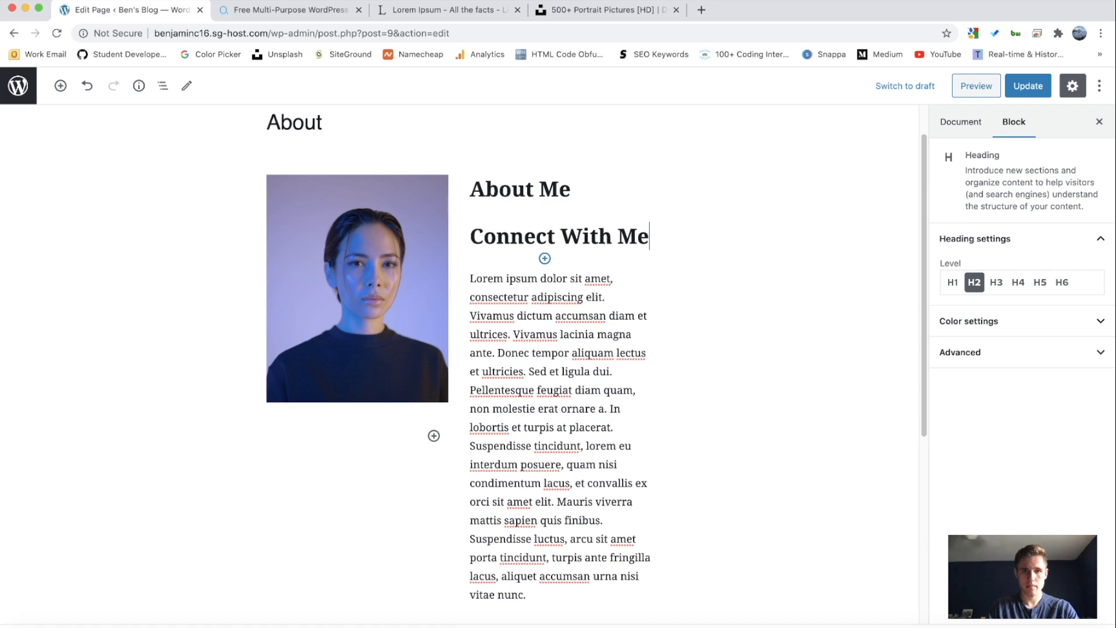
Step: Move the Connect With Me heading below the lorem ipsum paragraph
{"action": "mouse_move", "coordinate": [447, 253]}
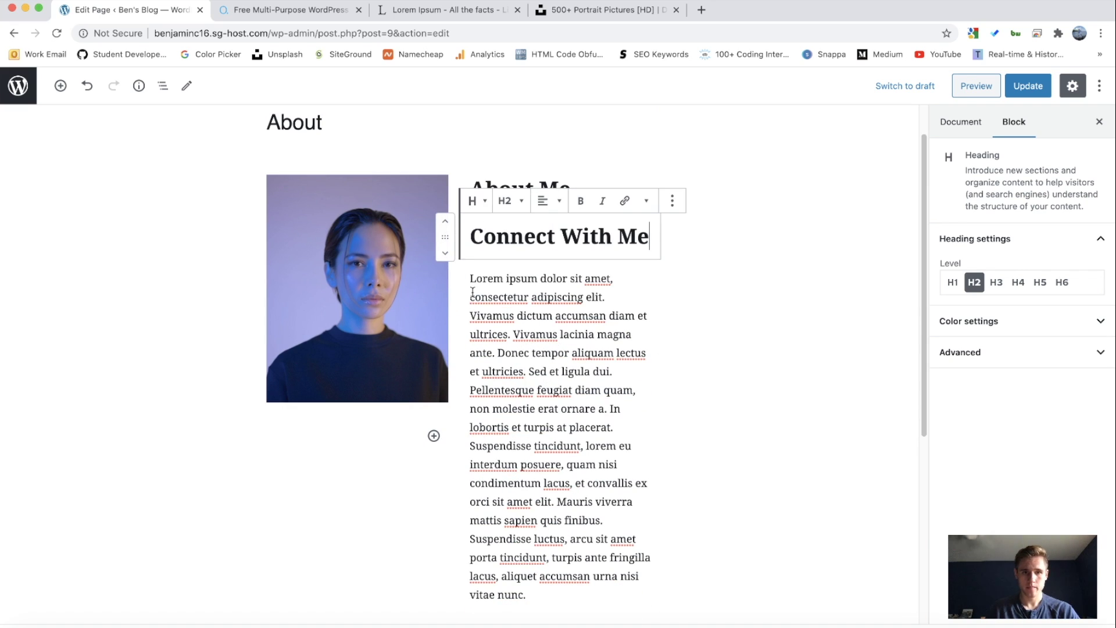
{"action": "left_click", "coordinate": [446, 254]}
{"action": "left_click", "coordinate": [530, 354]}
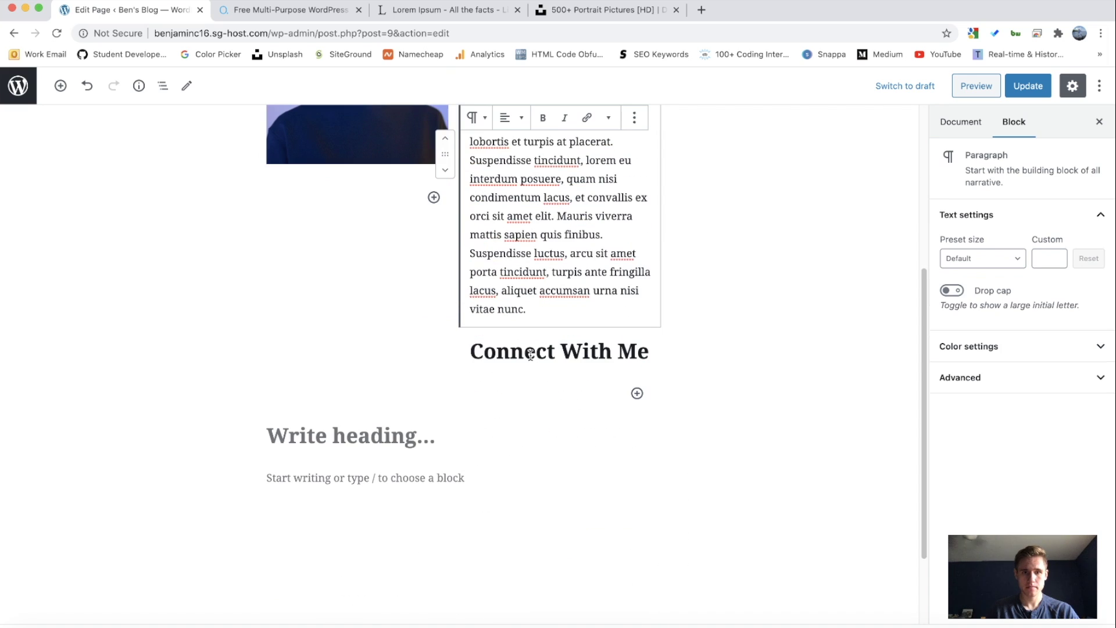
{"action": "left_click", "coordinate": [551, 381]}
{"action": "left_click", "coordinate": [548, 351]}
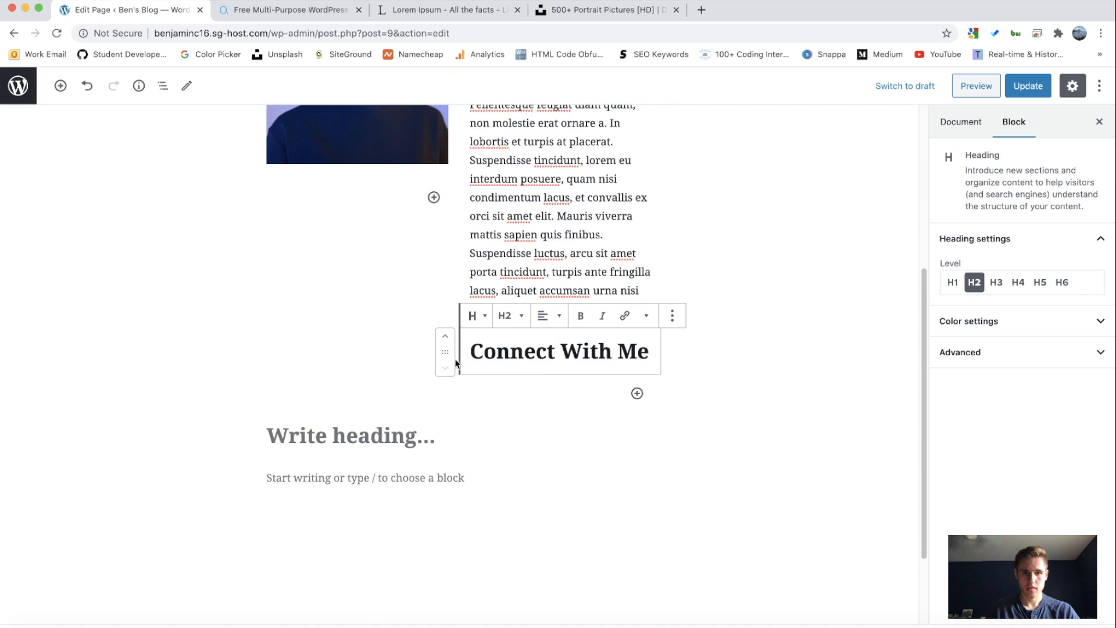
{"action": "left_click", "coordinate": [561, 279]}
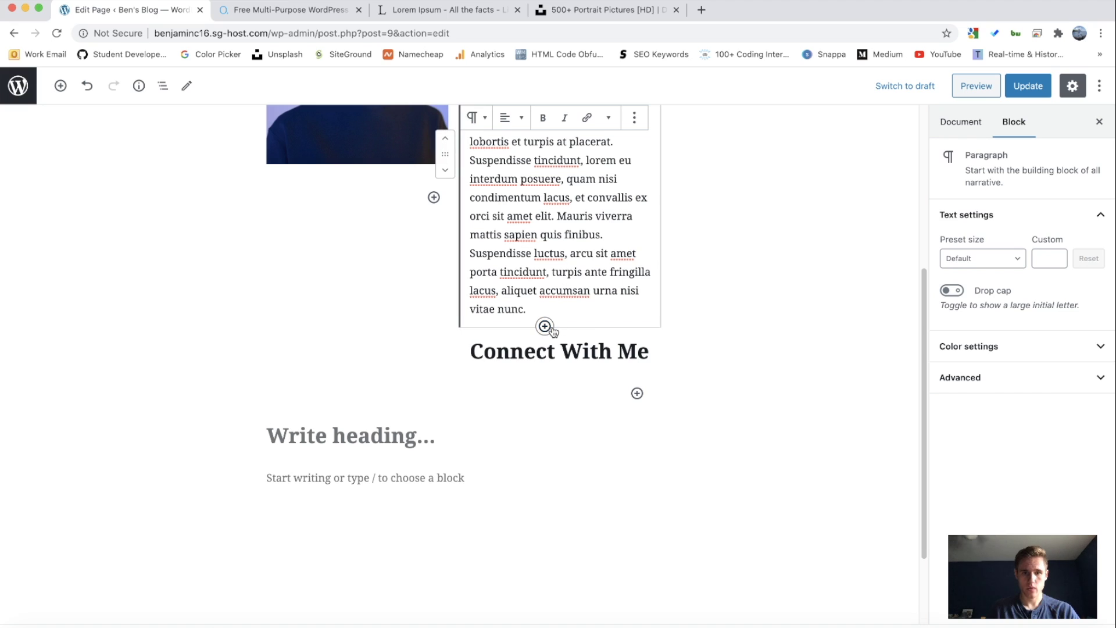
Step: Add a Social Icons block below the paragraph, found by searching 'soc'
{"action": "left_click", "coordinate": [545, 327]}
{"action": "scroll", "coordinate": [525, 460], "scroll_direction": "down", "scroll_amount": 3}
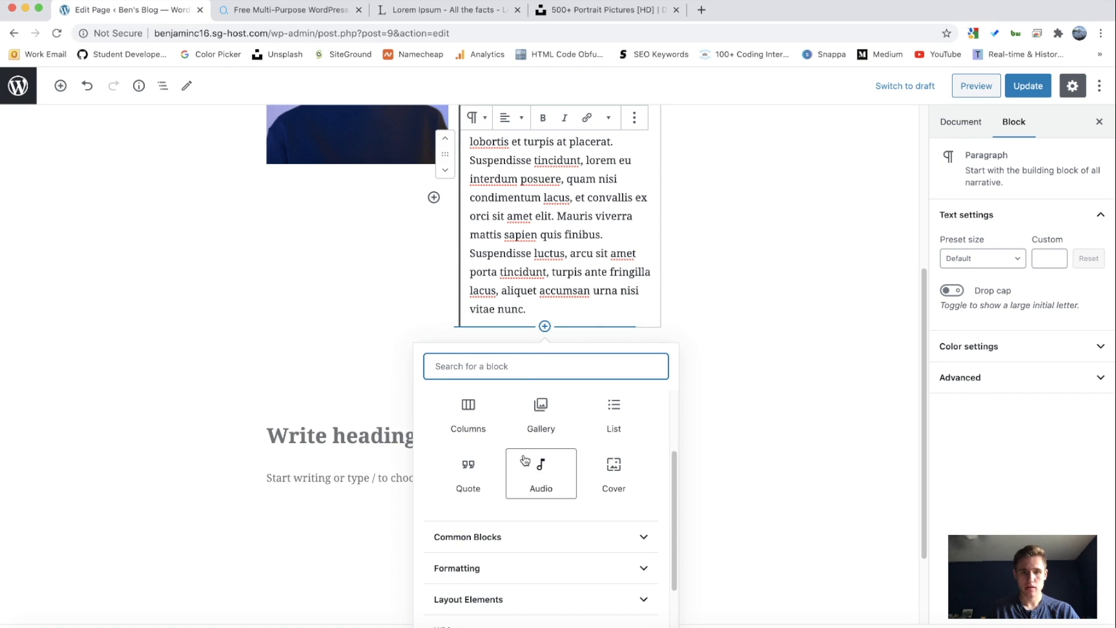
{"action": "scroll", "coordinate": [525, 460], "scroll_direction": "up", "scroll_amount": 3}
{"action": "type", "text": "soc"}
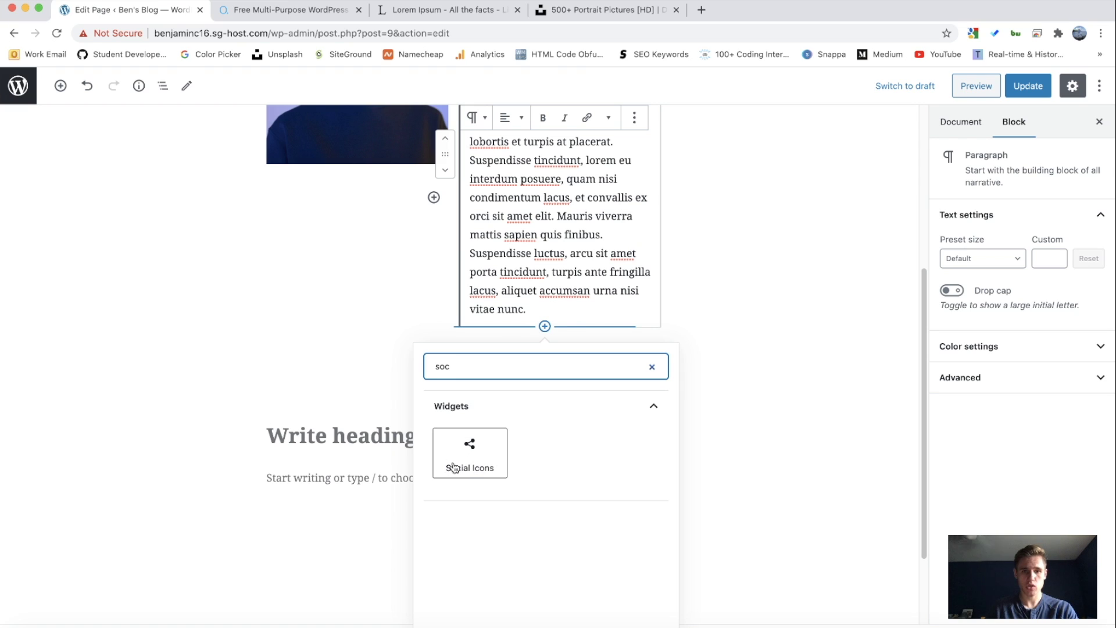
{"action": "left_click", "coordinate": [467, 454]}
Step: Check the link addresses of the six social icons, WordPress through YouTube
{"action": "left_click", "coordinate": [481, 349]}
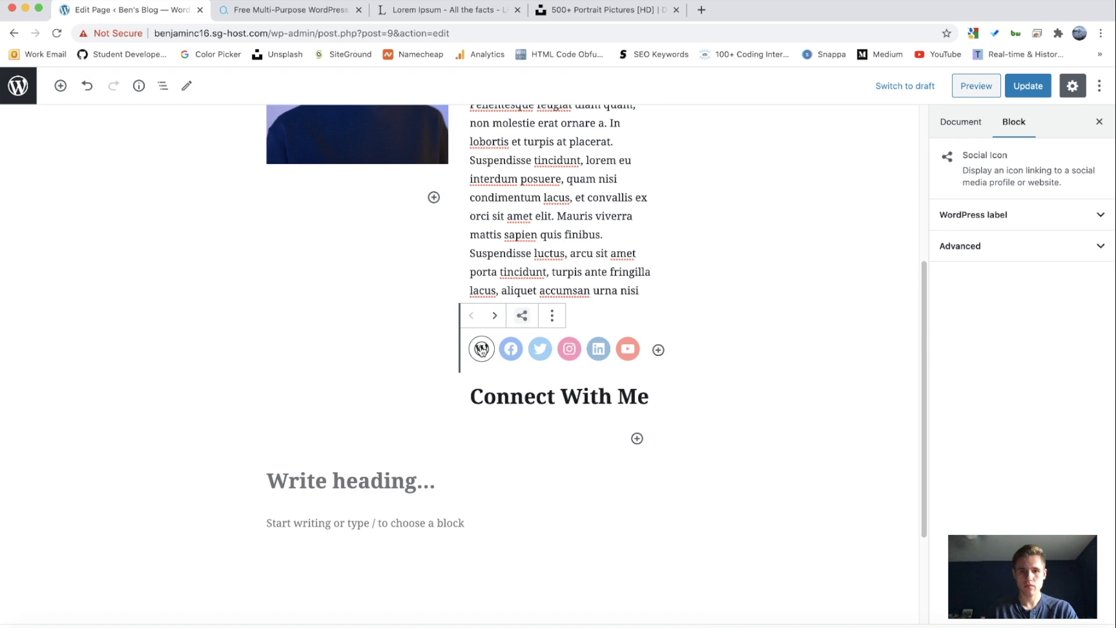
{"action": "left_click", "coordinate": [511, 349]}
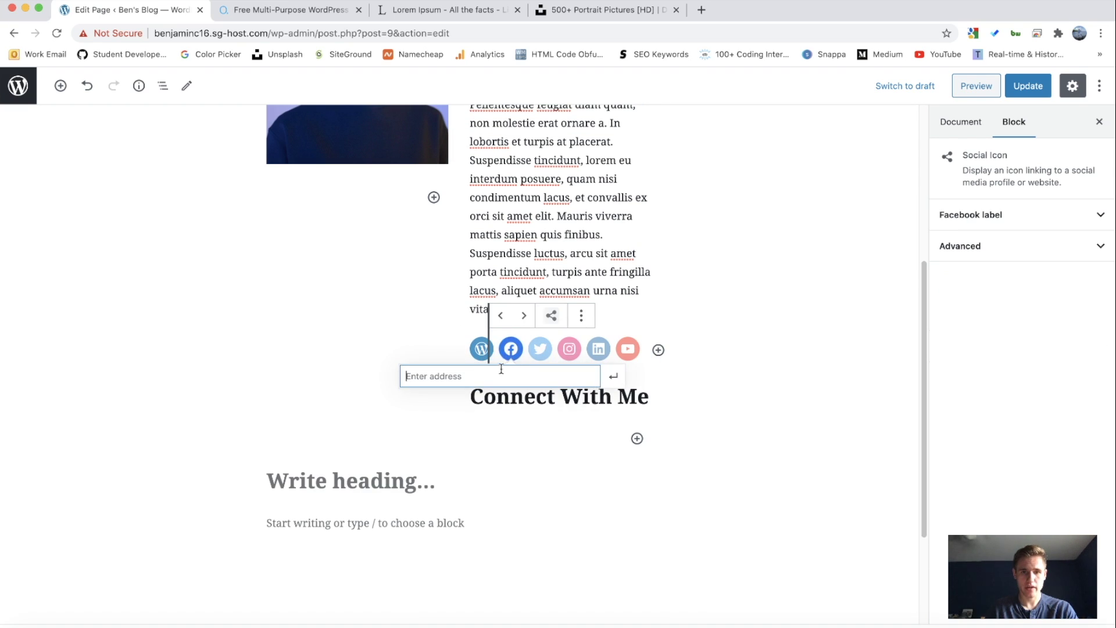
{"action": "left_click", "coordinate": [540, 349]}
{"action": "left_click", "coordinate": [569, 349]}
{"action": "left_click", "coordinate": [599, 348]}
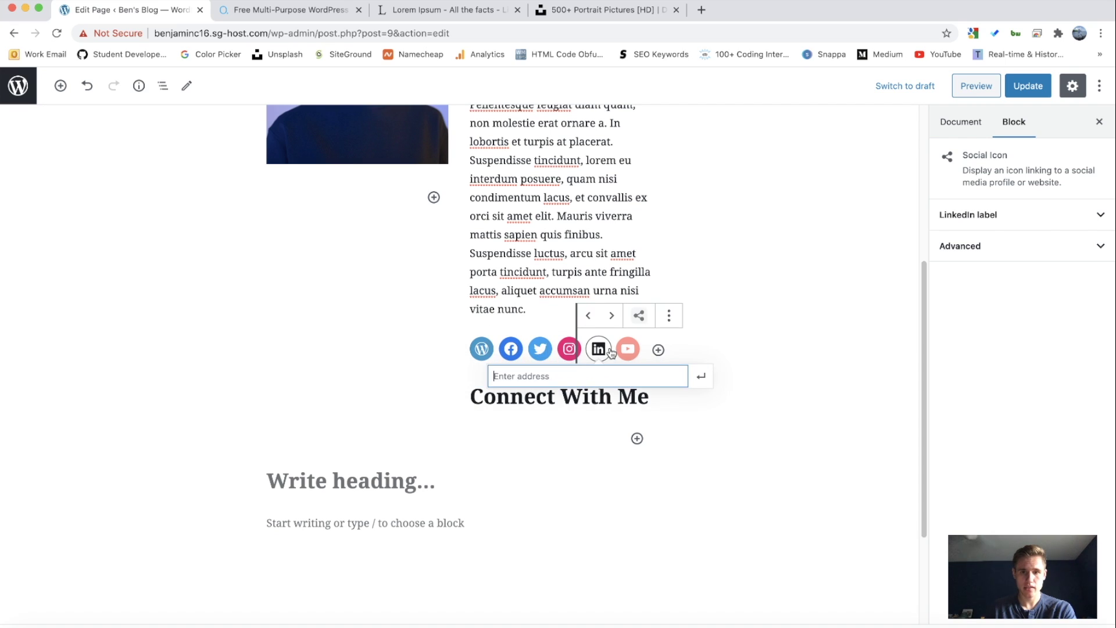
{"action": "left_click", "coordinate": [628, 349]}
{"action": "left_click", "coordinate": [655, 444]}
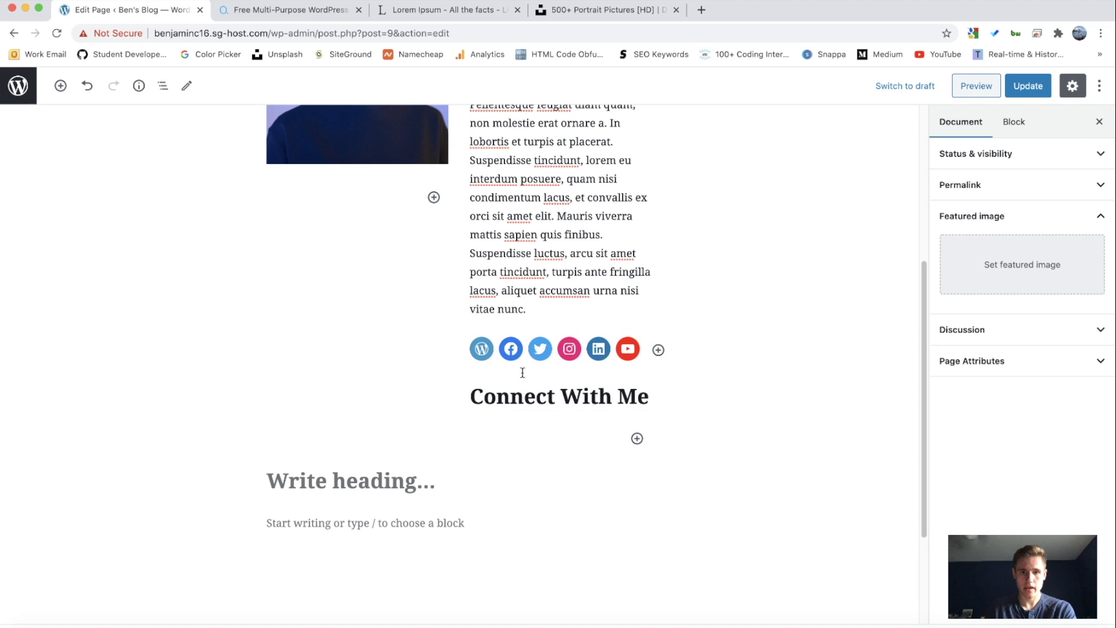
{"action": "left_click", "coordinate": [480, 329]}
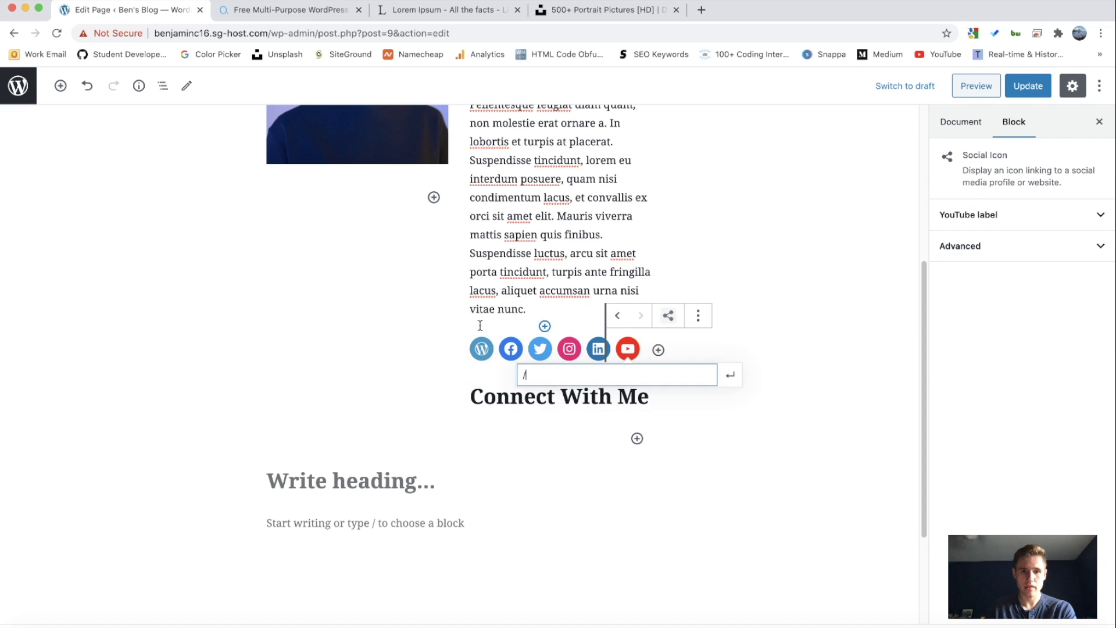
{"action": "left_click", "coordinate": [511, 308]}
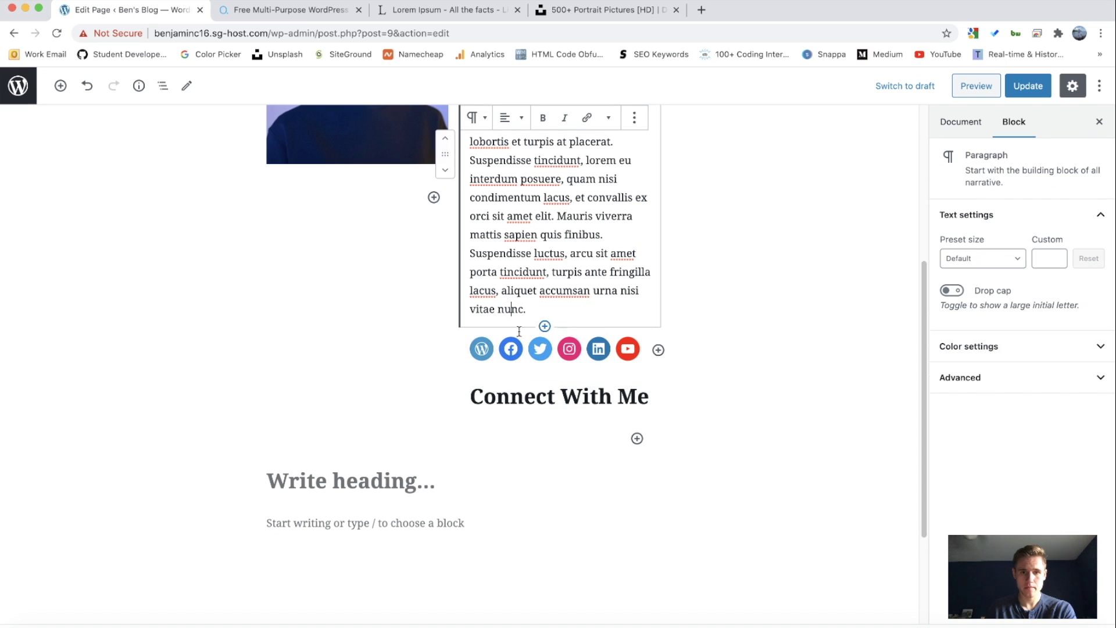
{"action": "left_click", "coordinate": [654, 333]}
{"action": "left_click", "coordinate": [545, 364]}
{"action": "left_click", "coordinate": [482, 349]}
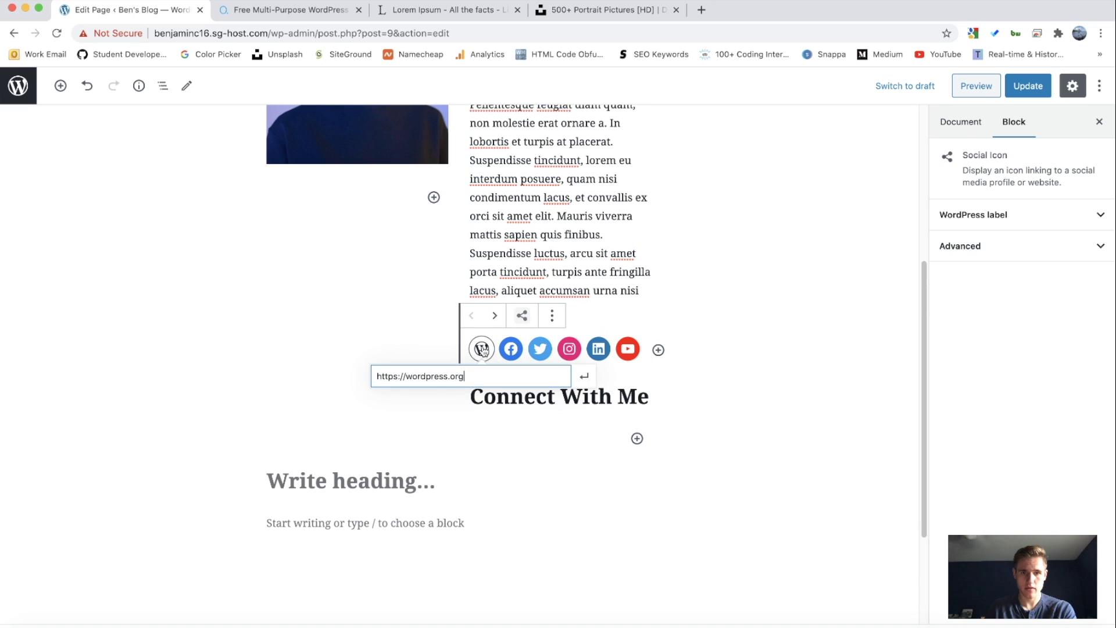
{"action": "left_click", "coordinate": [573, 310]}
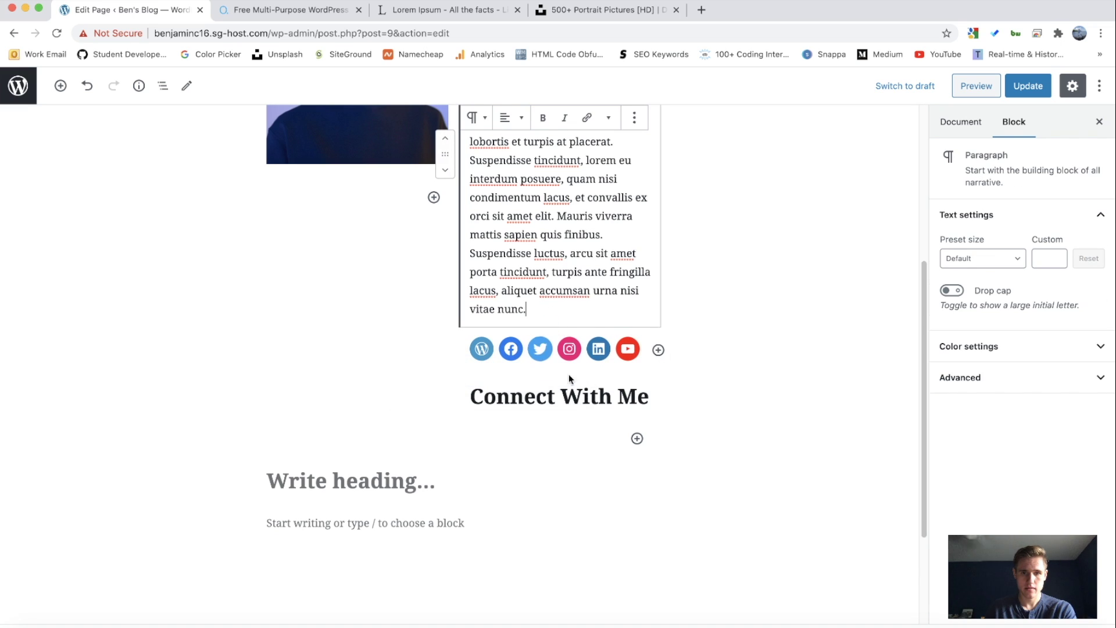
Step: Move the Connect With Me heading above the row of social icons
{"action": "left_click", "coordinate": [568, 395]}
{"action": "left_click", "coordinate": [446, 381]}
{"action": "left_click", "coordinate": [597, 488]}
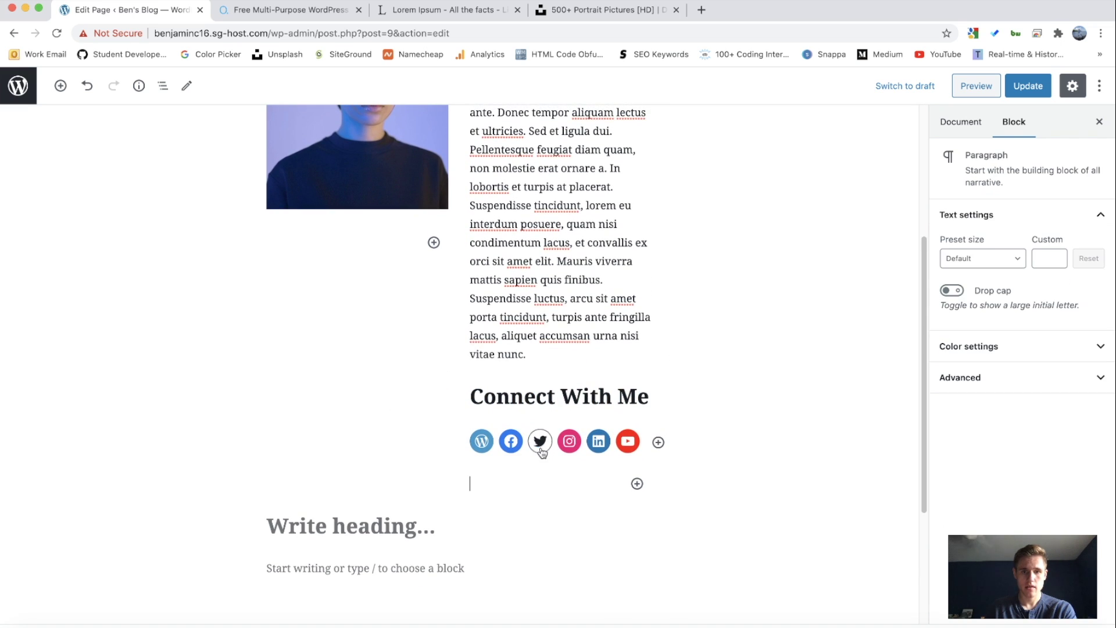
{"action": "scroll", "coordinate": [541, 452], "scroll_direction": "up", "scroll_amount": 15}
{"action": "scroll", "coordinate": [520, 326], "scroll_direction": "down", "scroll_amount": 20}
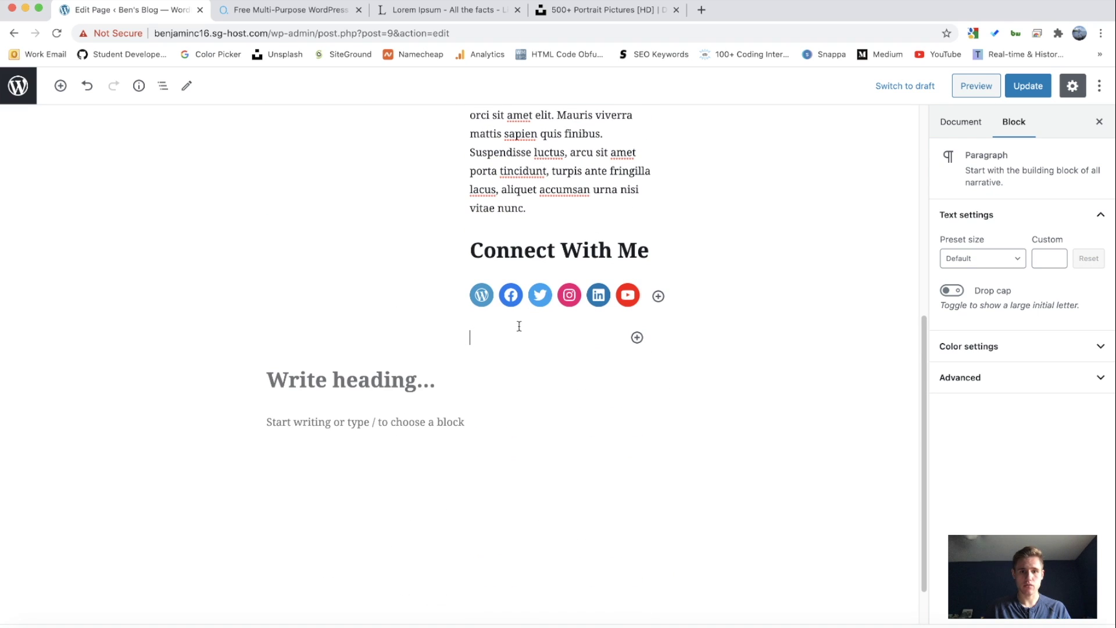
{"action": "scroll", "coordinate": [526, 378], "scroll_direction": "up", "scroll_amount": 6}
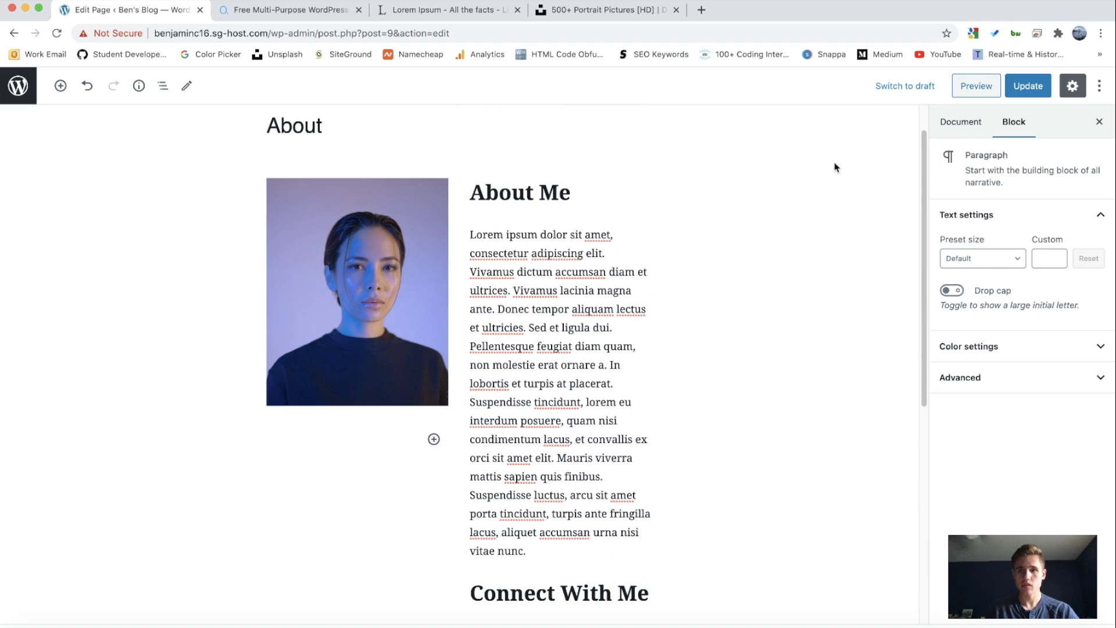
{"action": "left_click", "coordinate": [977, 86]}
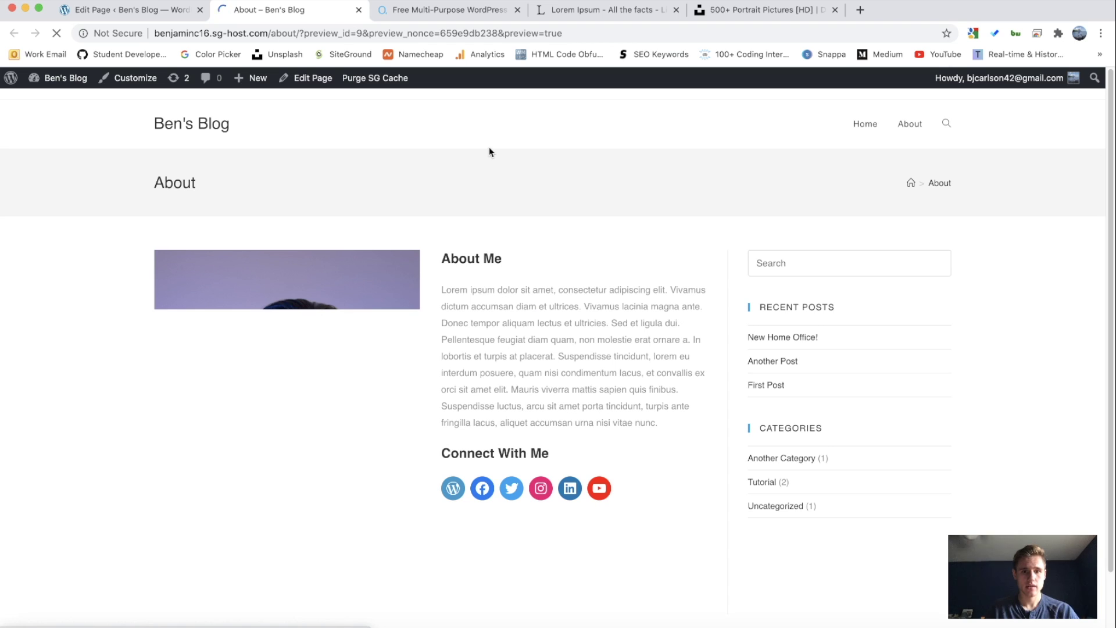
{"action": "scroll", "coordinate": [440, 178], "scroll_direction": "down", "scroll_amount": 2}
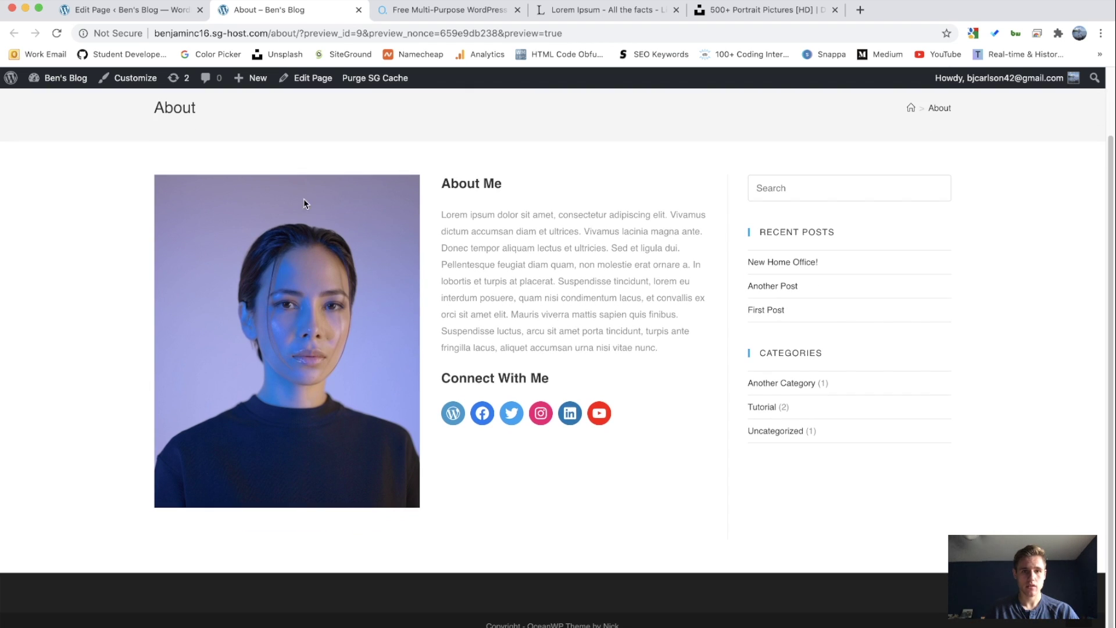
{"action": "key", "text": "super+Tab"}
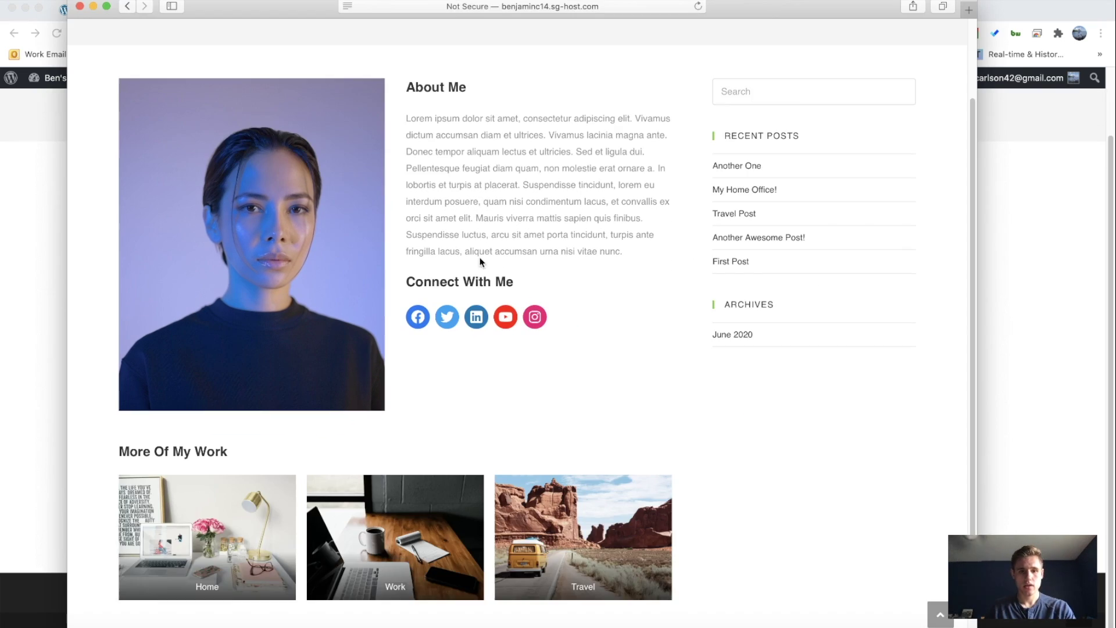
{"action": "scroll", "coordinate": [433, 302], "scroll_direction": "down", "scroll_amount": 2}
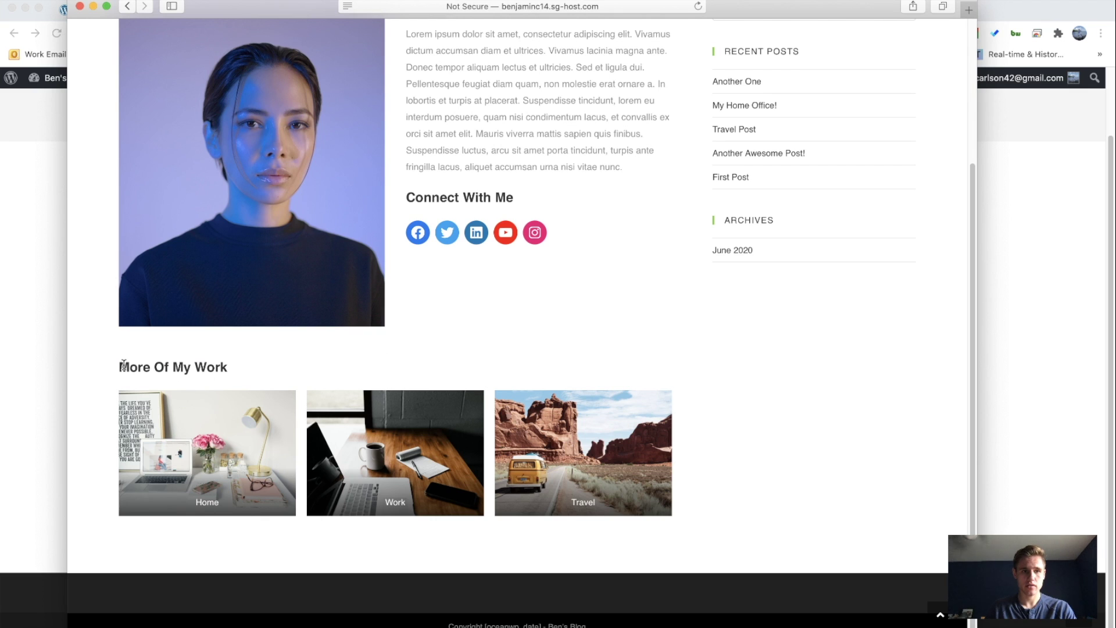
{"action": "left_click_drag", "start_coordinate": [120, 364], "coordinate": [288, 364]}
{"action": "left_click", "coordinate": [279, 367]}
{"action": "key", "text": "super+Tab"}
{"action": "scroll", "coordinate": [409, 317], "scroll_direction": "up", "scroll_amount": 3}
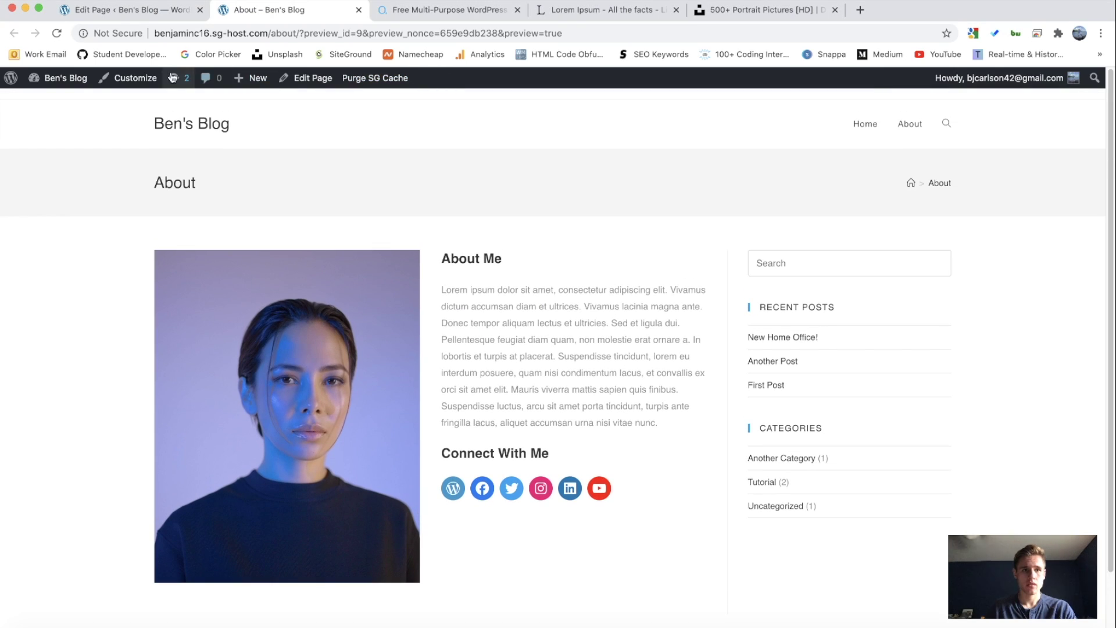
{"action": "left_click", "coordinate": [116, 12]}
{"action": "scroll", "coordinate": [364, 233], "scroll_direction": "down", "scroll_amount": 7}
Step: Add a 'More Of My Work' heading below the social icons
{"action": "left_click", "coordinate": [402, 328]}
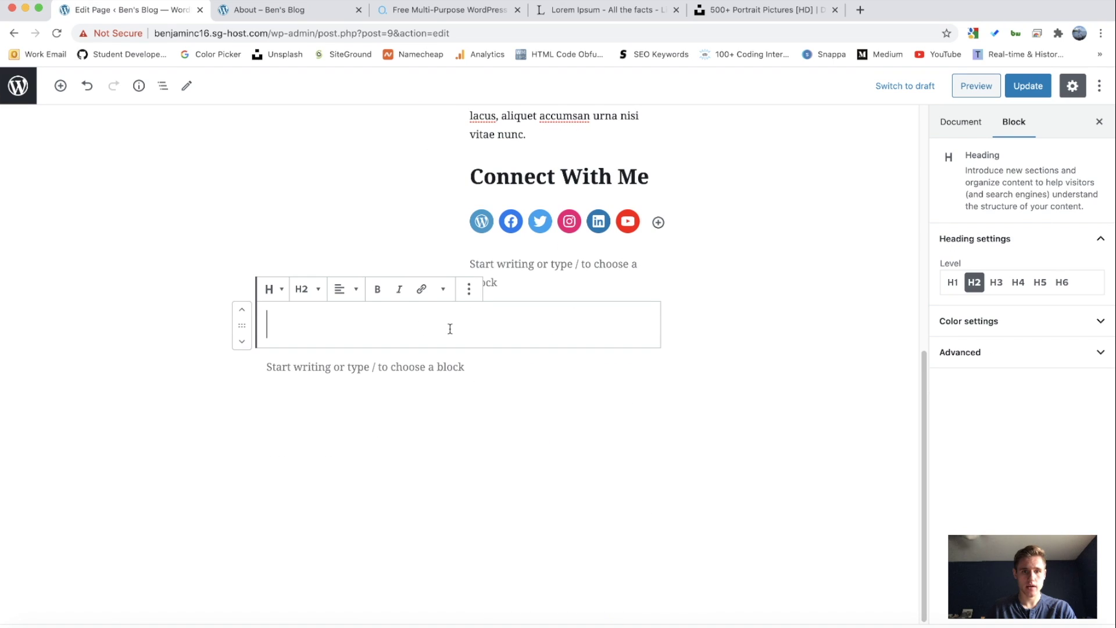
{"action": "left_click", "coordinate": [392, 366]}
{"action": "left_click", "coordinate": [637, 366]}
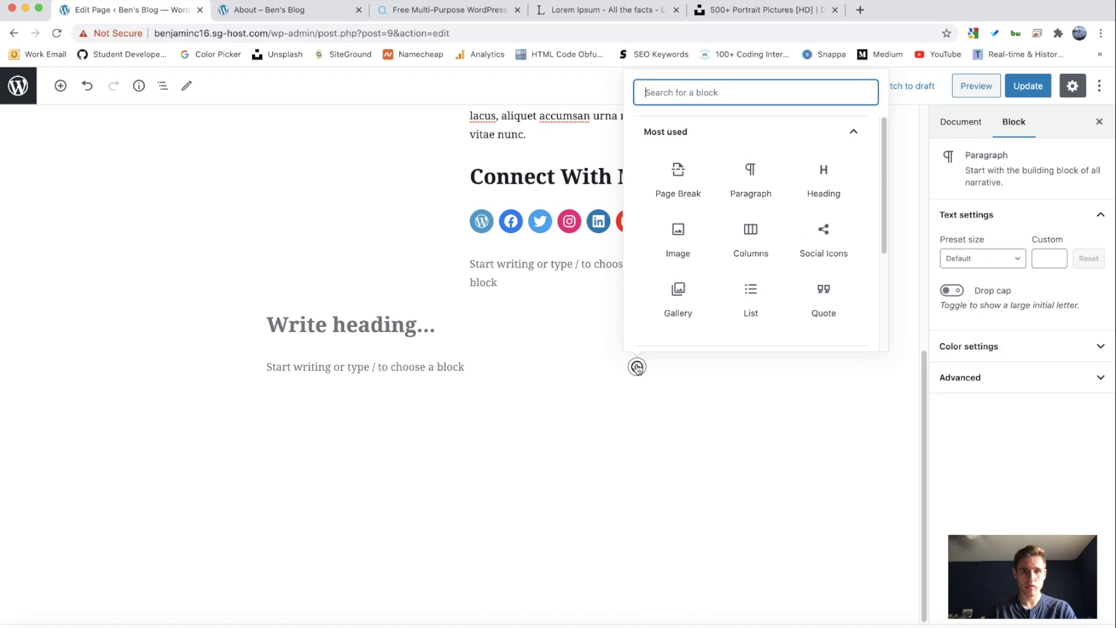
{"action": "left_click", "coordinate": [820, 183]}
{"action": "type", "text": "More Of My Work"}
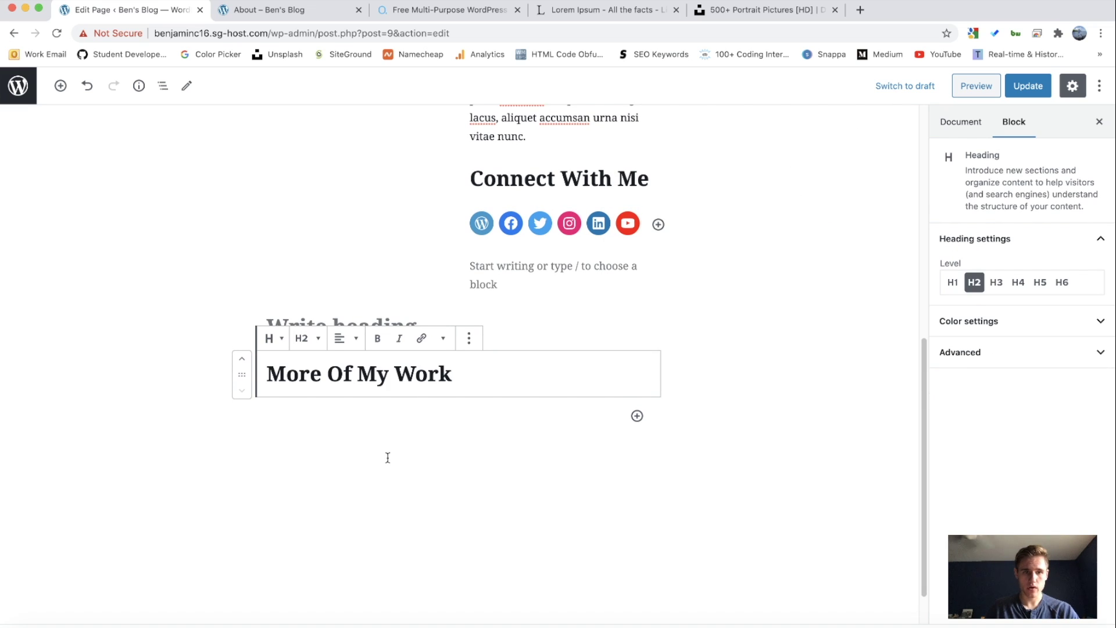
Step: Delete the leftover empty heading and add a Gallery block using existing media
{"action": "left_click", "coordinate": [388, 458]}
{"action": "left_click", "coordinate": [334, 324]}
{"action": "key", "text": "BackSpace"}
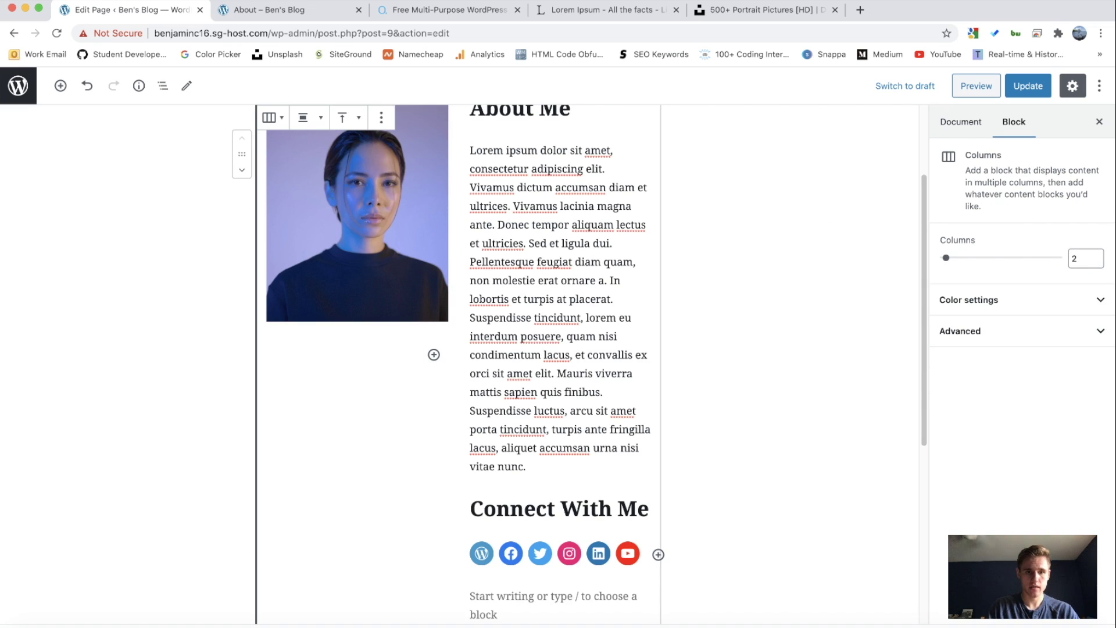
{"action": "scroll", "coordinate": [331, 323], "scroll_direction": "down", "scroll_amount": 5}
{"action": "left_click", "coordinate": [339, 363]}
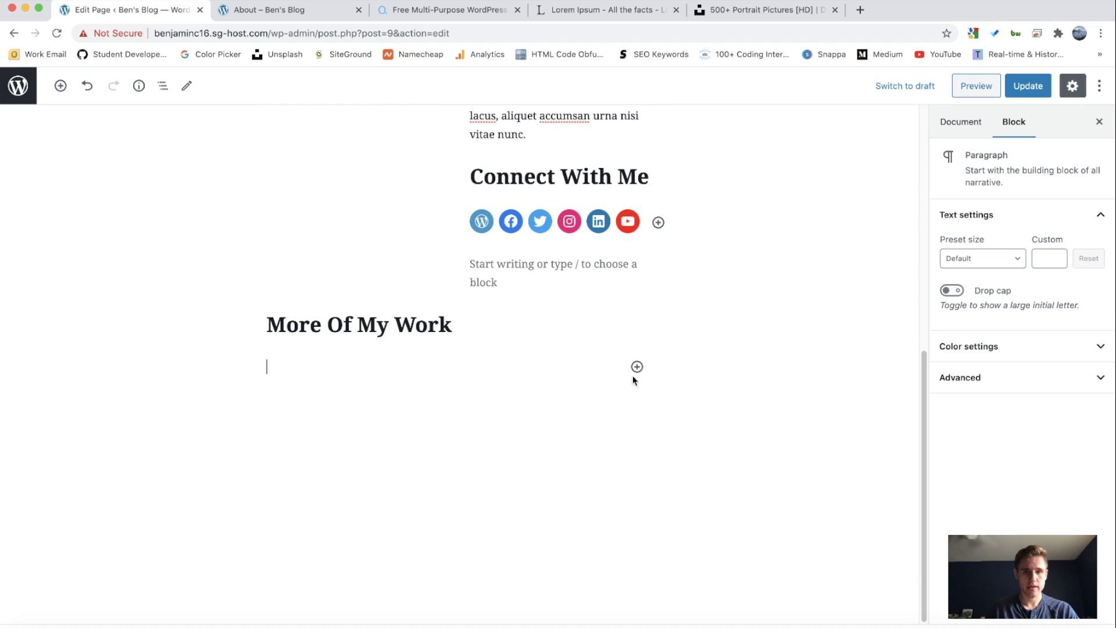
{"action": "left_click", "coordinate": [638, 366]}
{"action": "left_click", "coordinate": [679, 308]}
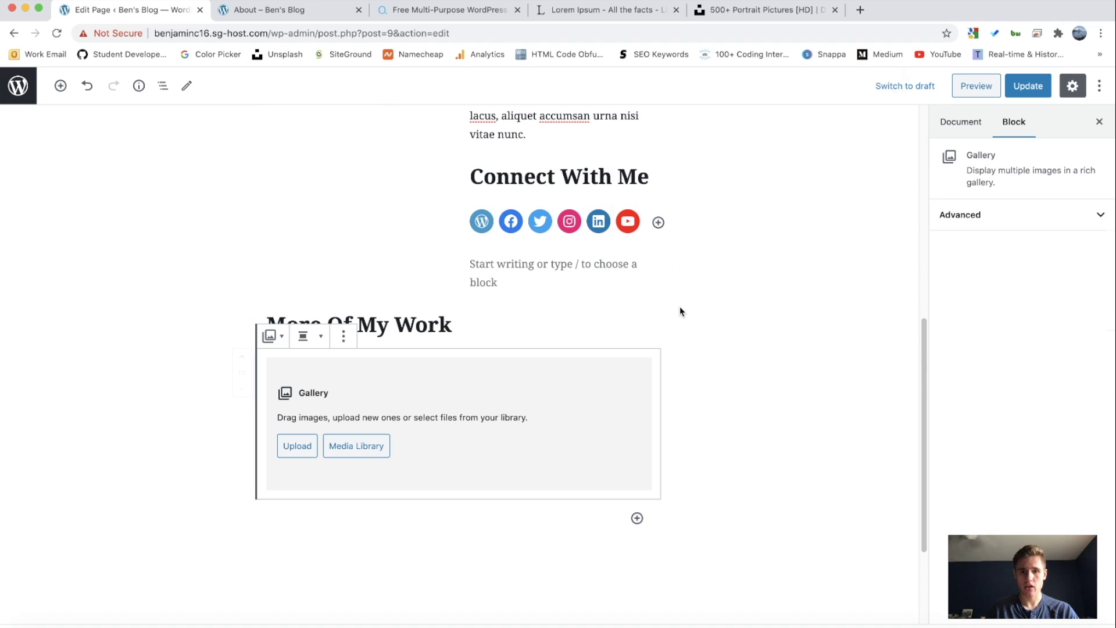
{"action": "left_click", "coordinate": [356, 452]}
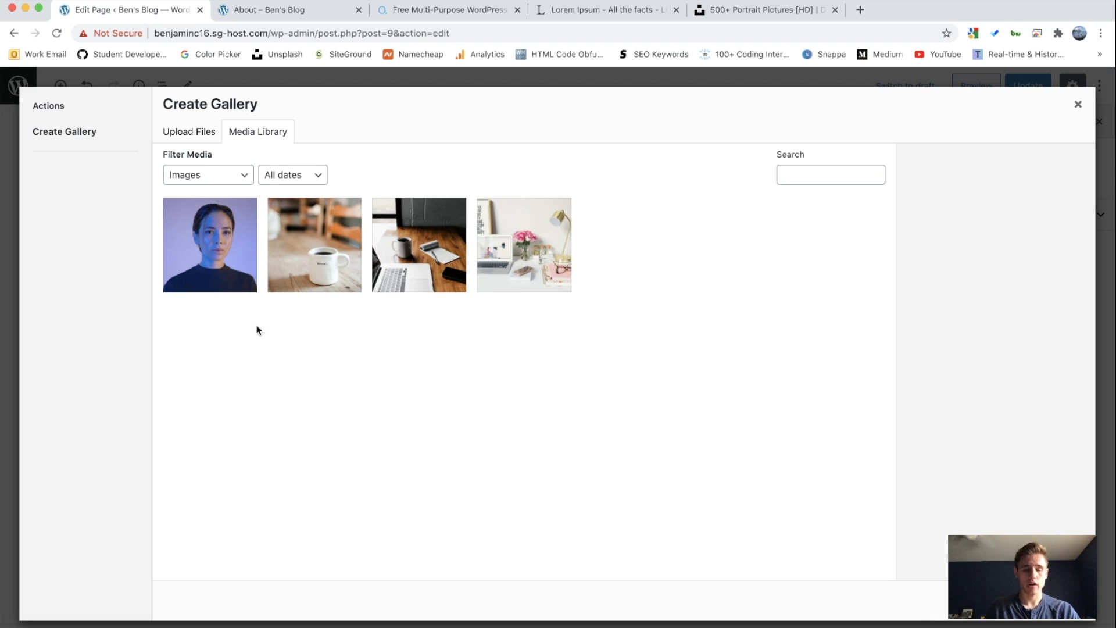
Step: Create a gallery from the coffee mug, laptop and flower desk photos
{"action": "left_click", "coordinate": [343, 282]}
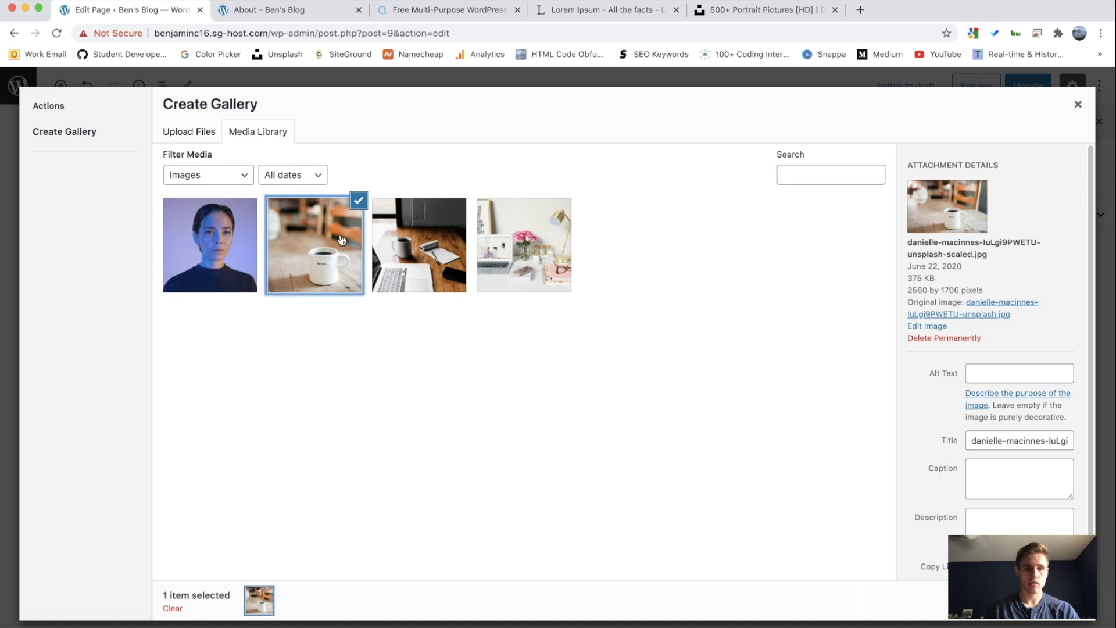
{"action": "left_click", "coordinate": [422, 233]}
{"action": "left_click", "coordinate": [521, 248]}
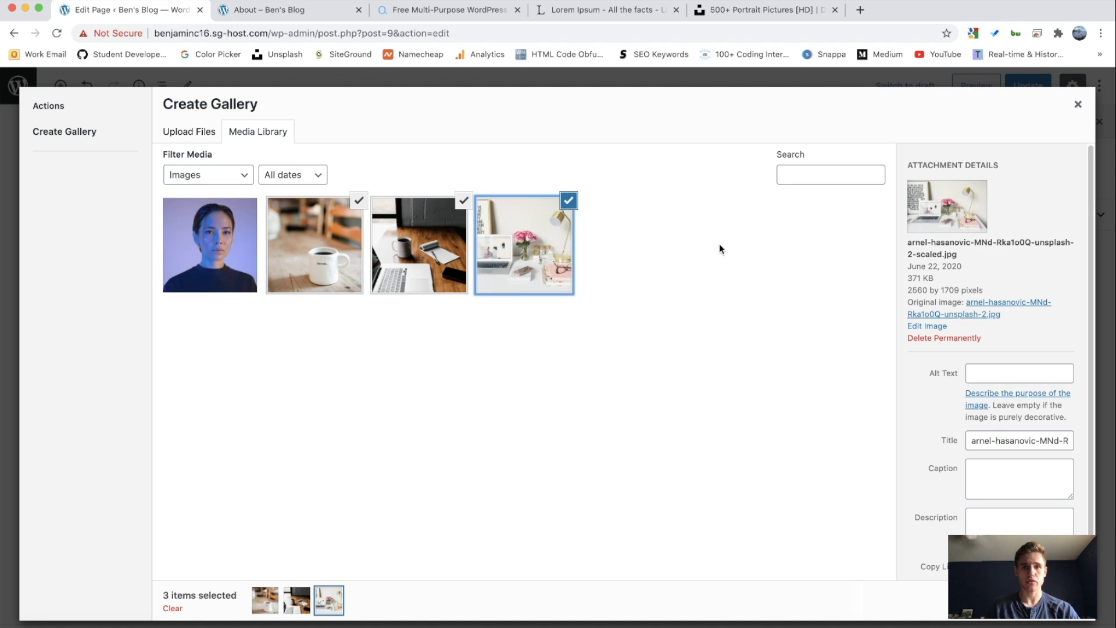
{"action": "left_click", "coordinate": [1035, 600]}
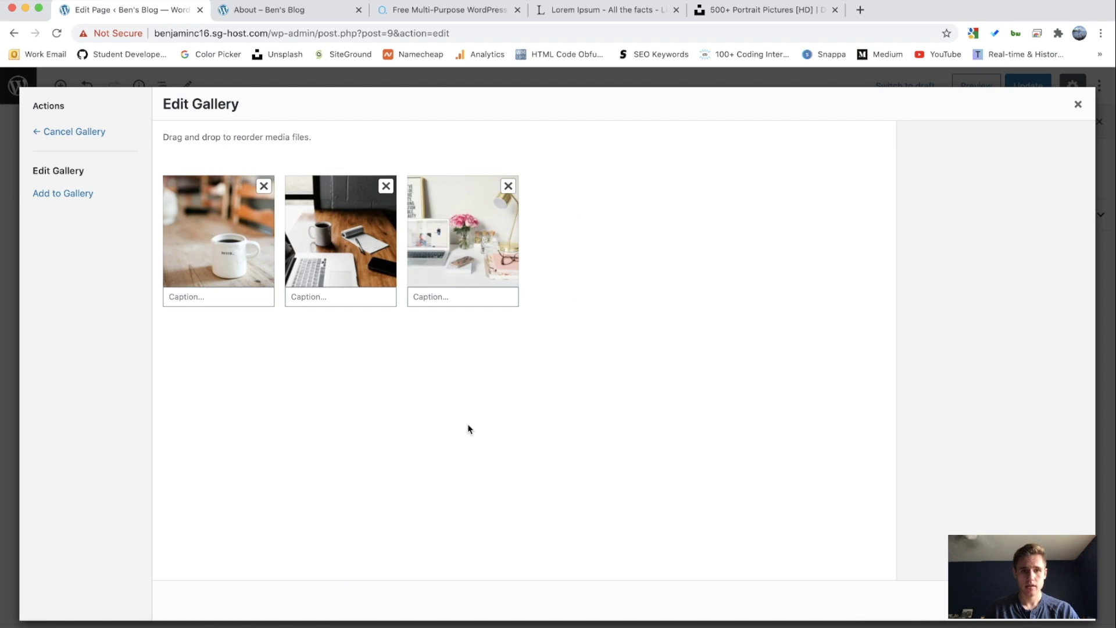
Step: Caption the photos Home, Word and Lifestyle and insert the gallery into the page
{"action": "left_click", "coordinate": [235, 303]}
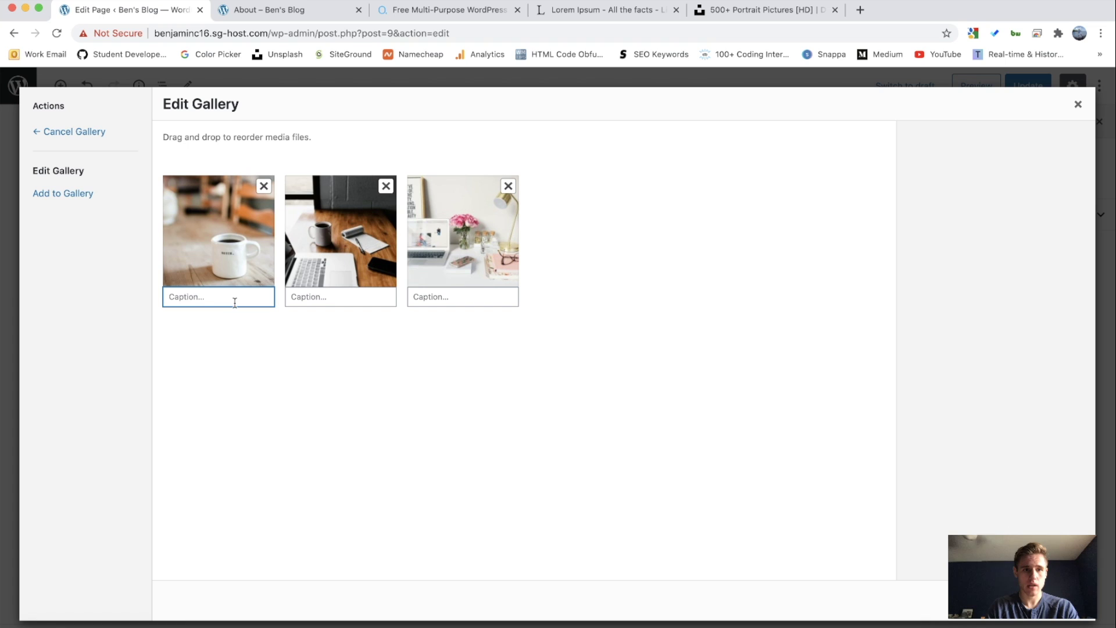
{"action": "type", "text": "Home"}
{"action": "key", "text": "Tab"}
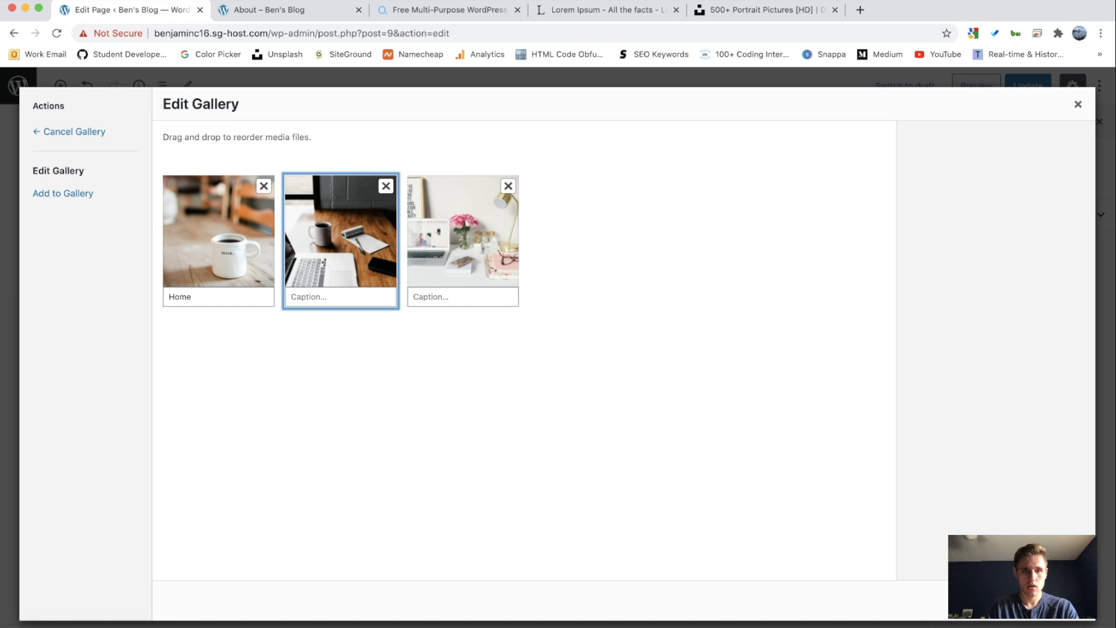
{"action": "left_click", "coordinate": [375, 298]}
{"action": "type", "text": "Word"}
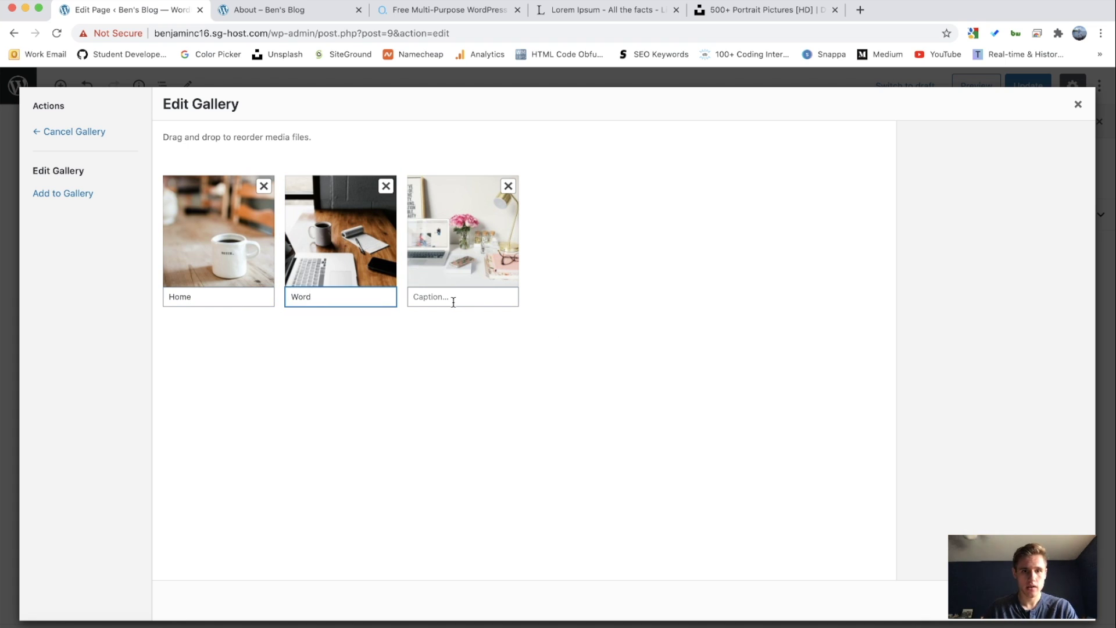
{"action": "left_click", "coordinate": [453, 302]}
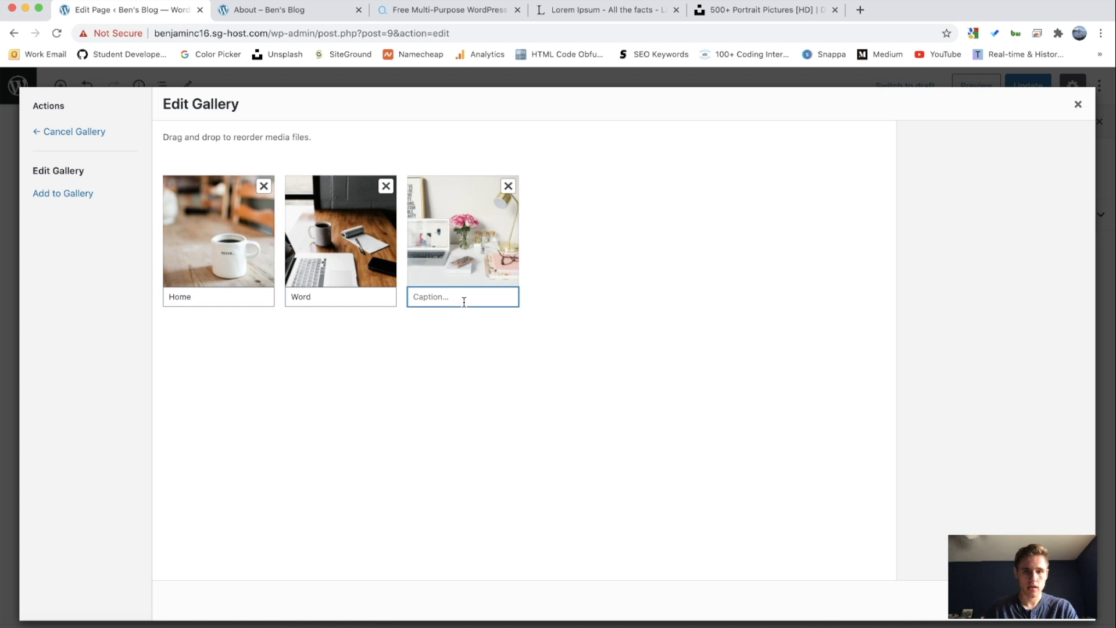
{"action": "type", "text": "Lifestyle"}
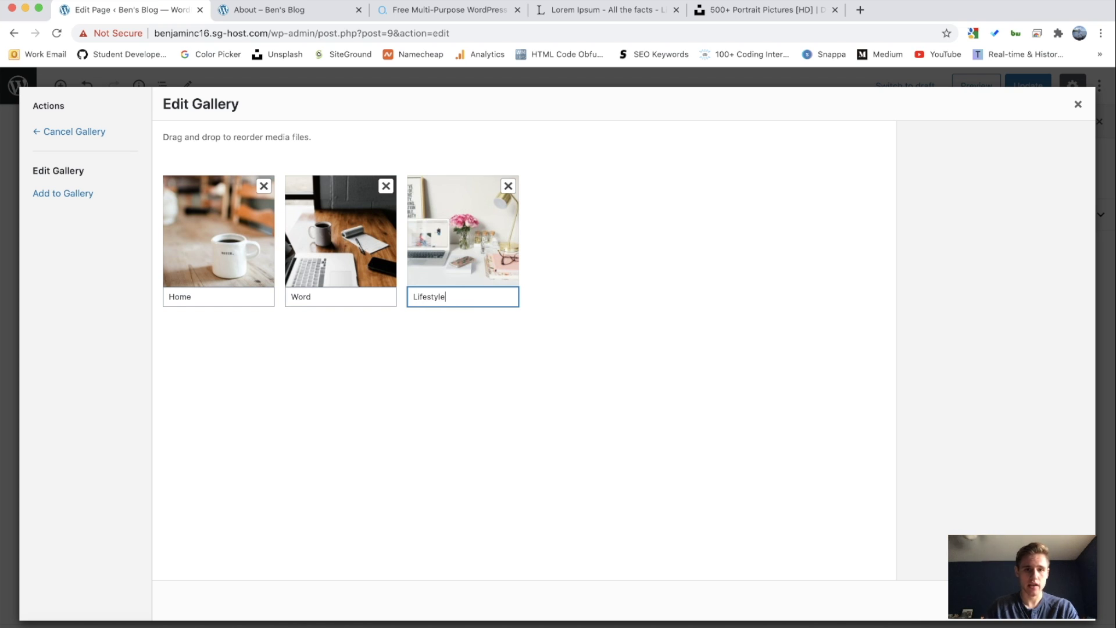
{"action": "left_click", "coordinate": [1047, 601]}
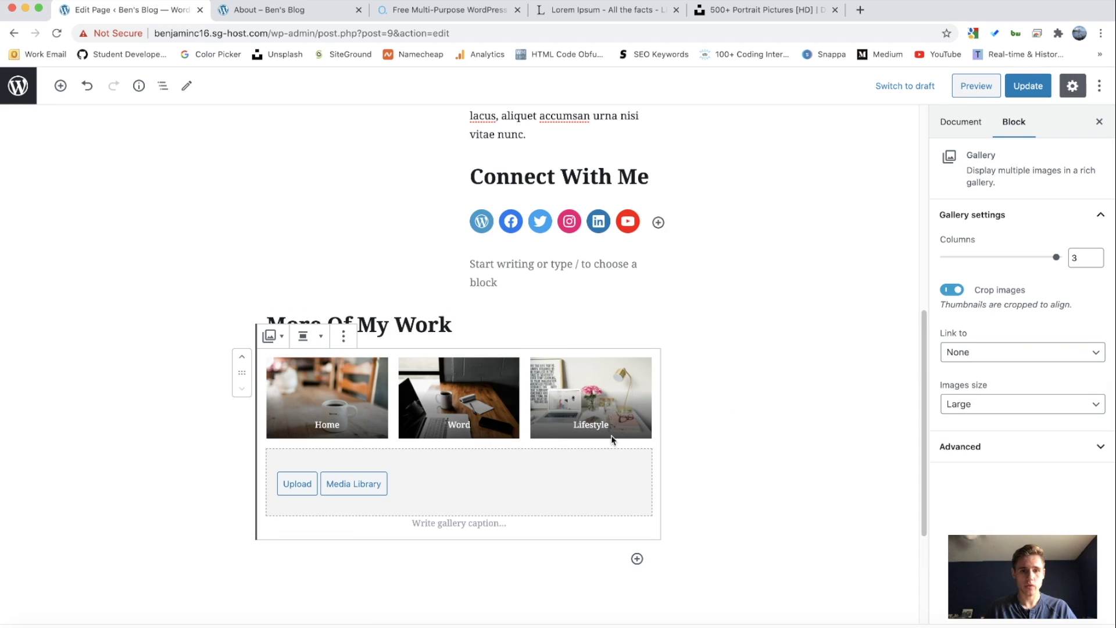
{"action": "left_click", "coordinate": [772, 416]}
Step: Update the About page and view the live page in a new tab to check the gallery
{"action": "scroll", "coordinate": [699, 409], "scroll_direction": "up", "scroll_amount": 15}
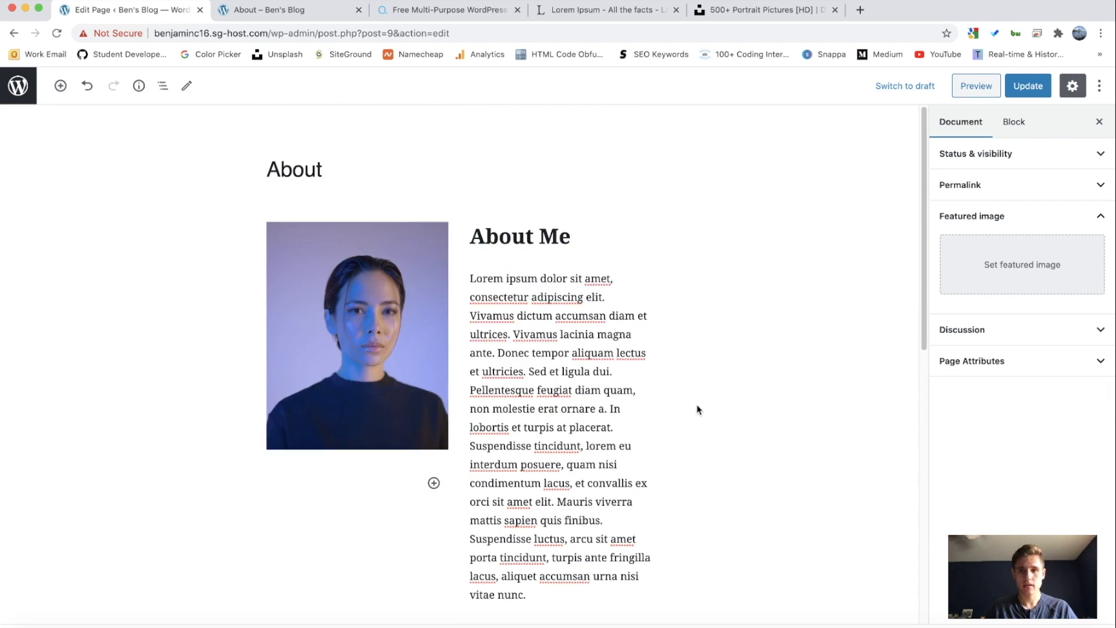
{"action": "left_click", "coordinate": [1024, 87]}
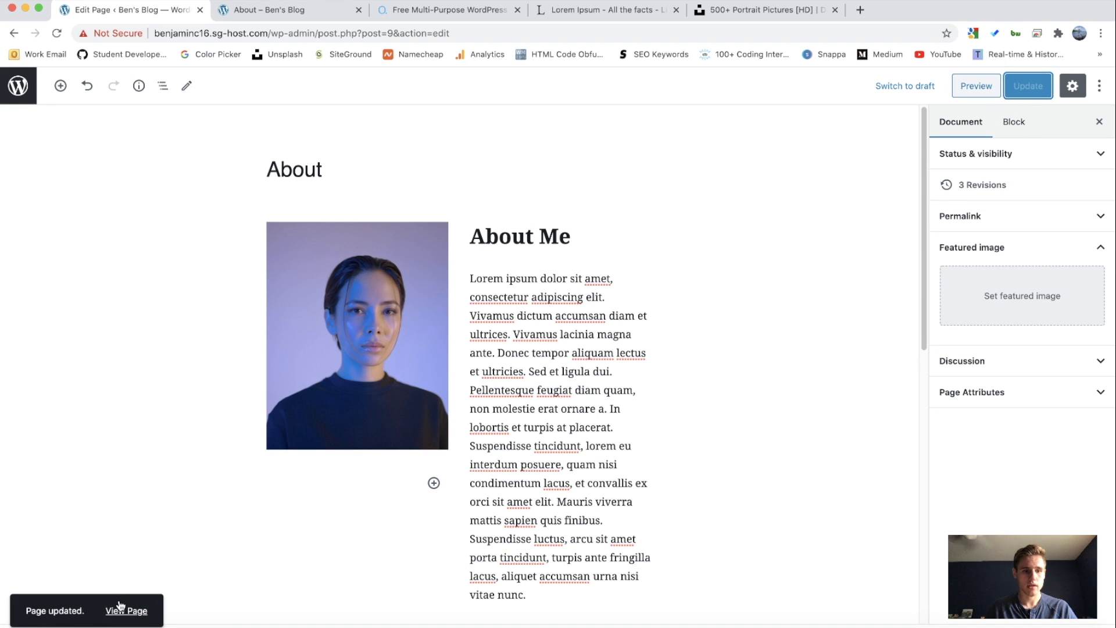
{"action": "right_click", "coordinate": [120, 611]}
{"action": "left_click", "coordinate": [181, 453]}
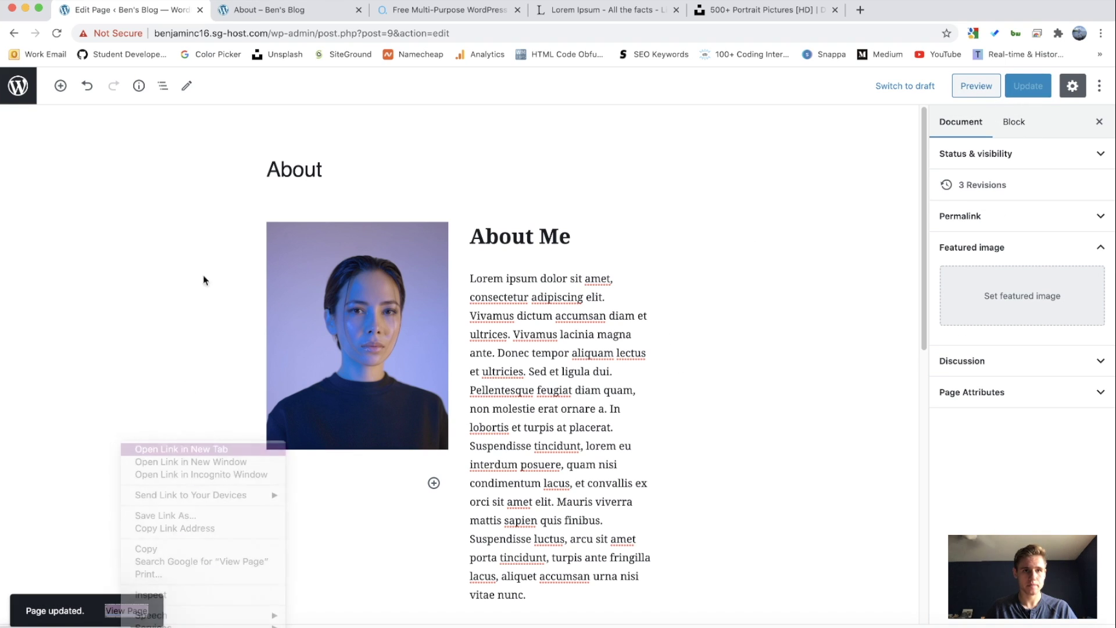
{"action": "left_click", "coordinate": [306, 11]}
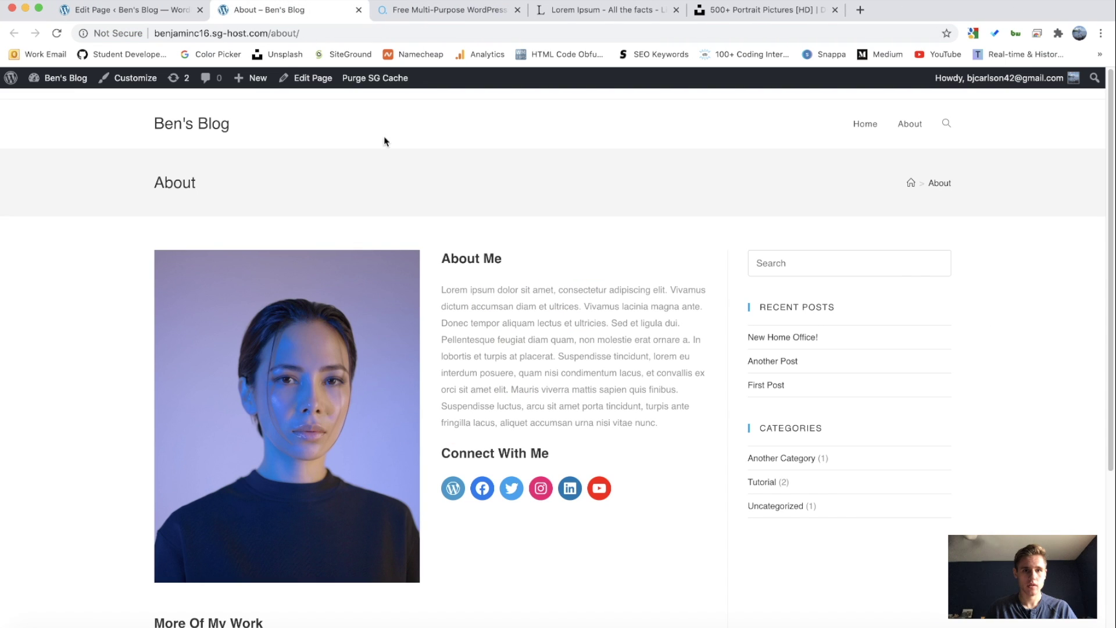
{"action": "scroll", "coordinate": [396, 193], "scroll_direction": "down", "scroll_amount": 5}
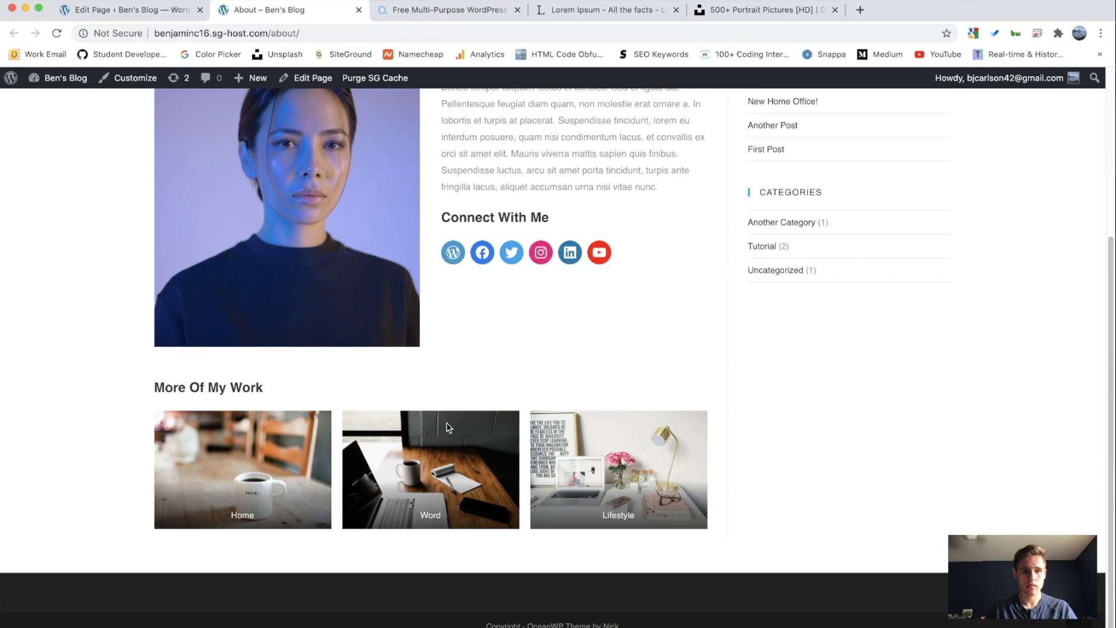
{"action": "scroll", "coordinate": [453, 329], "scroll_direction": "up", "scroll_amount": 5}
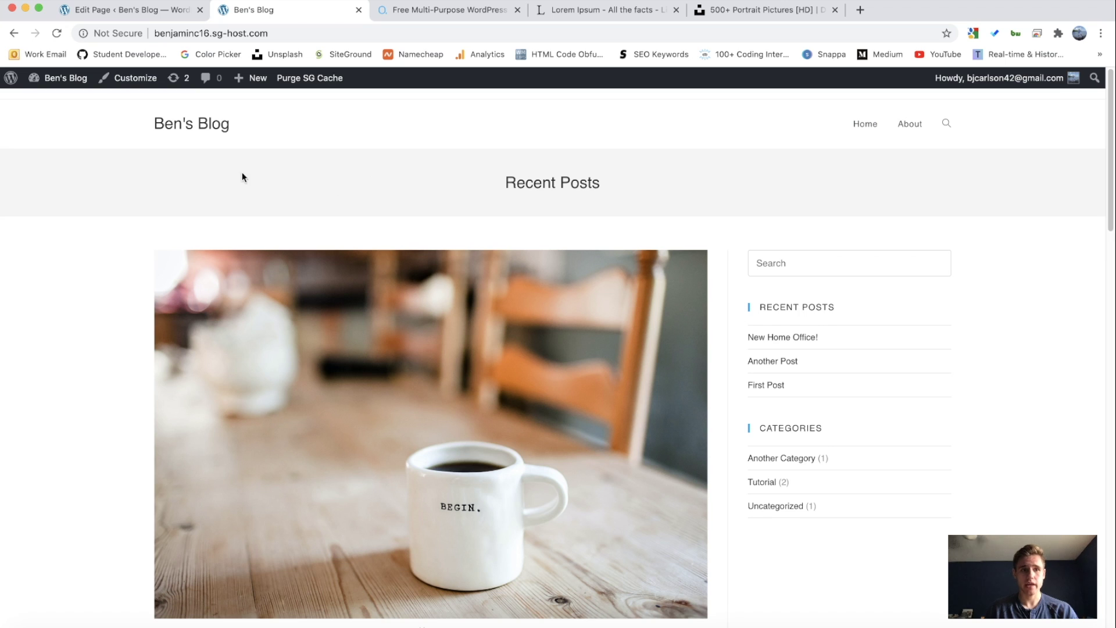
{"action": "left_click", "coordinate": [63, 81]}
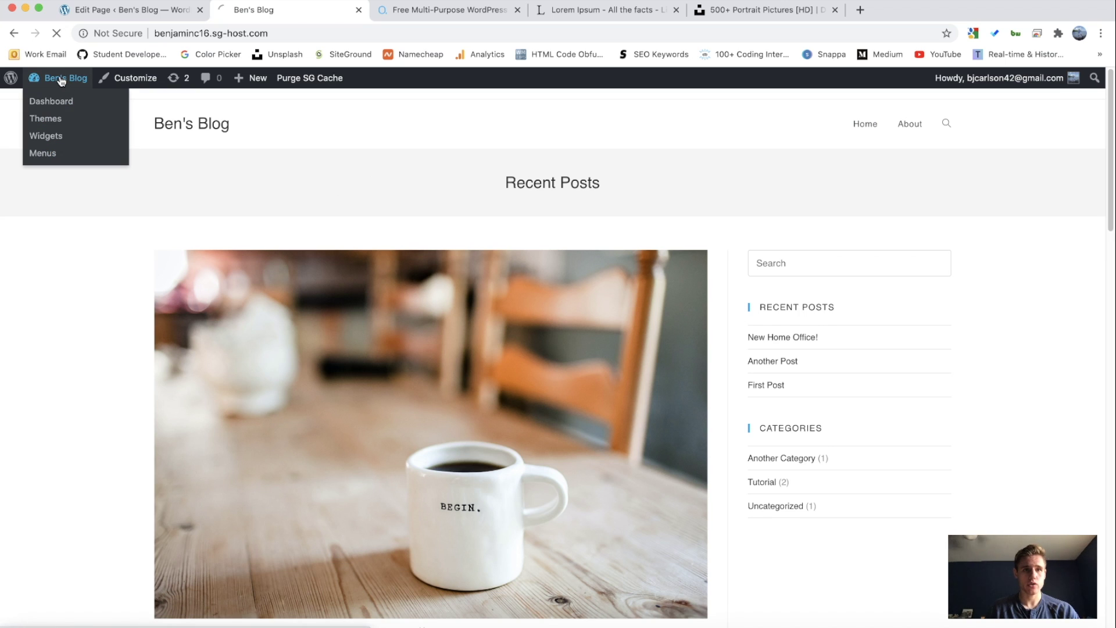
{"action": "mouse_move", "coordinate": [45, 295]}
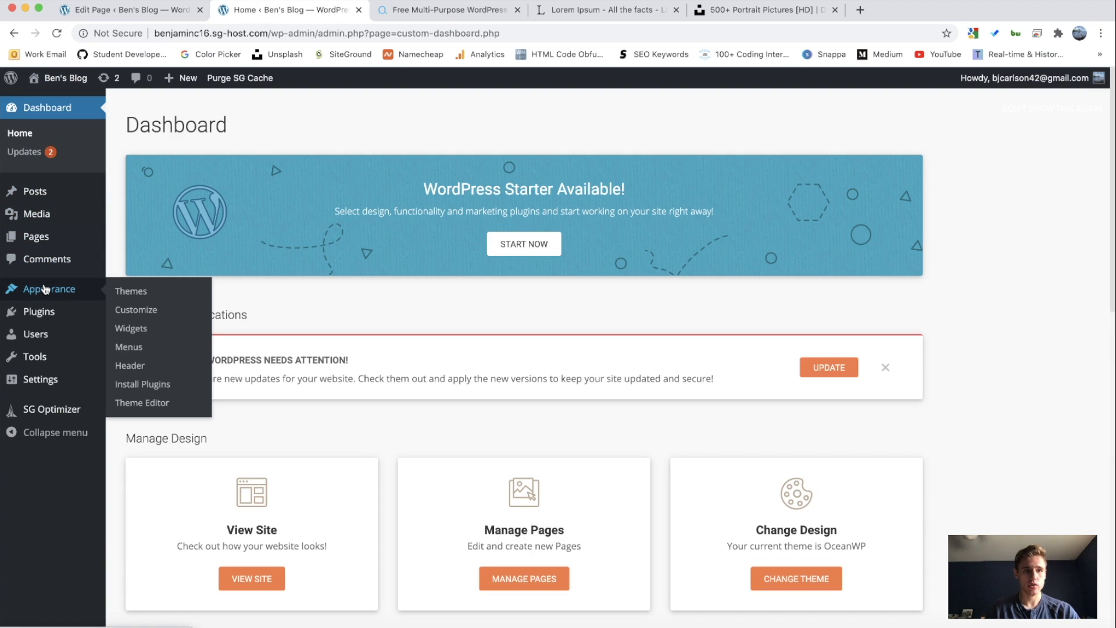
{"action": "left_click", "coordinate": [146, 317]}
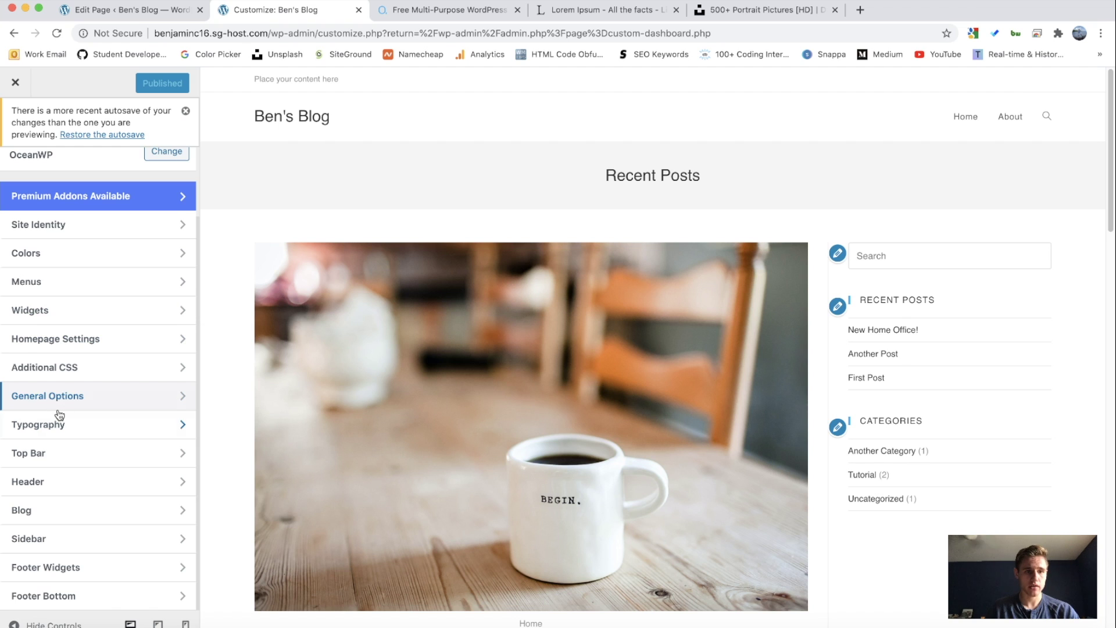
{"action": "left_click", "coordinate": [76, 453]}
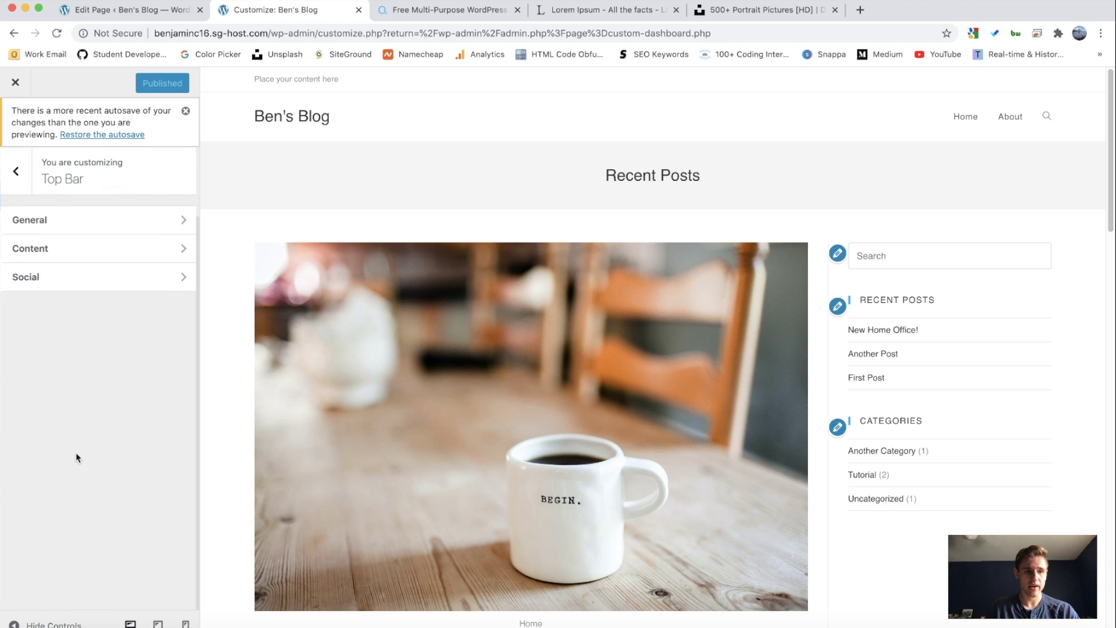
{"action": "left_click", "coordinate": [16, 171]}
{"action": "left_click", "coordinate": [75, 569]}
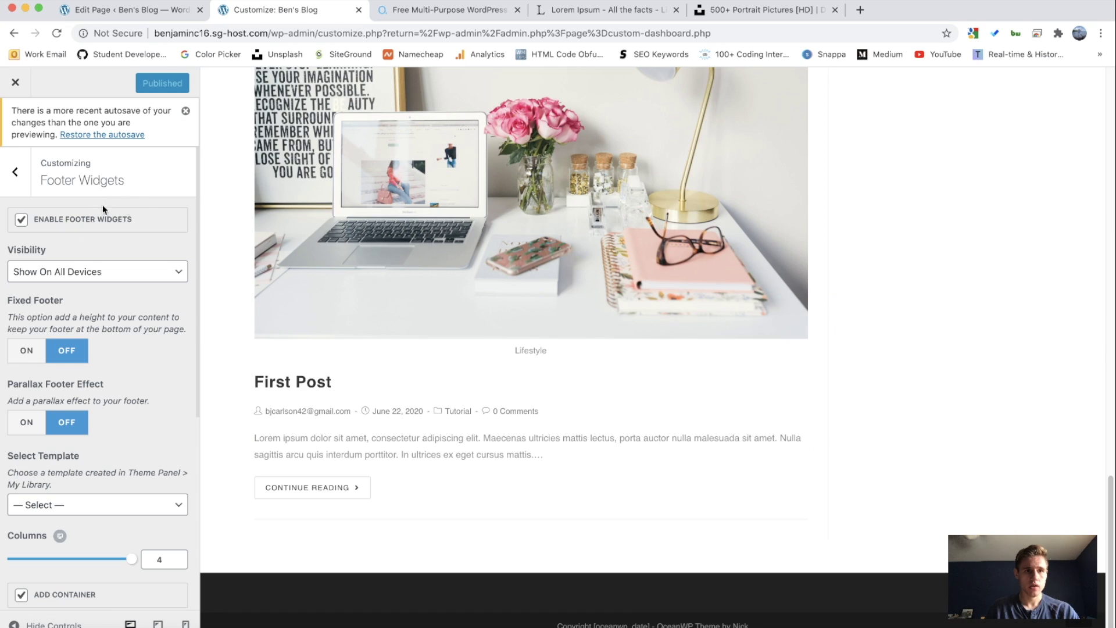
{"action": "left_click", "coordinate": [16, 171]}
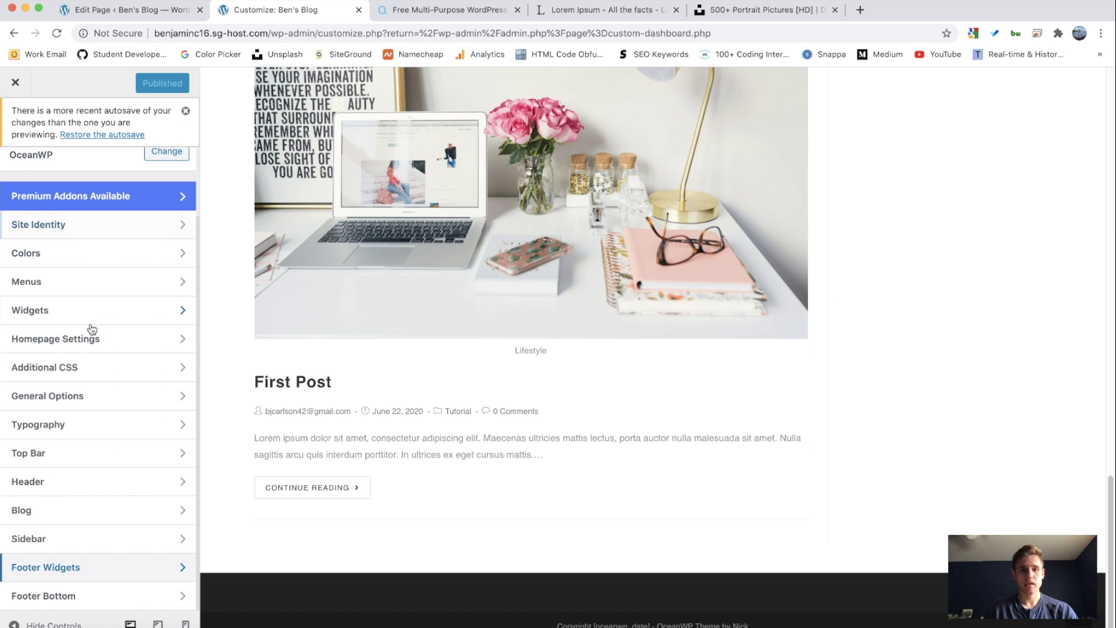
{"action": "scroll", "coordinate": [93, 358], "scroll_direction": "up", "scroll_amount": 1}
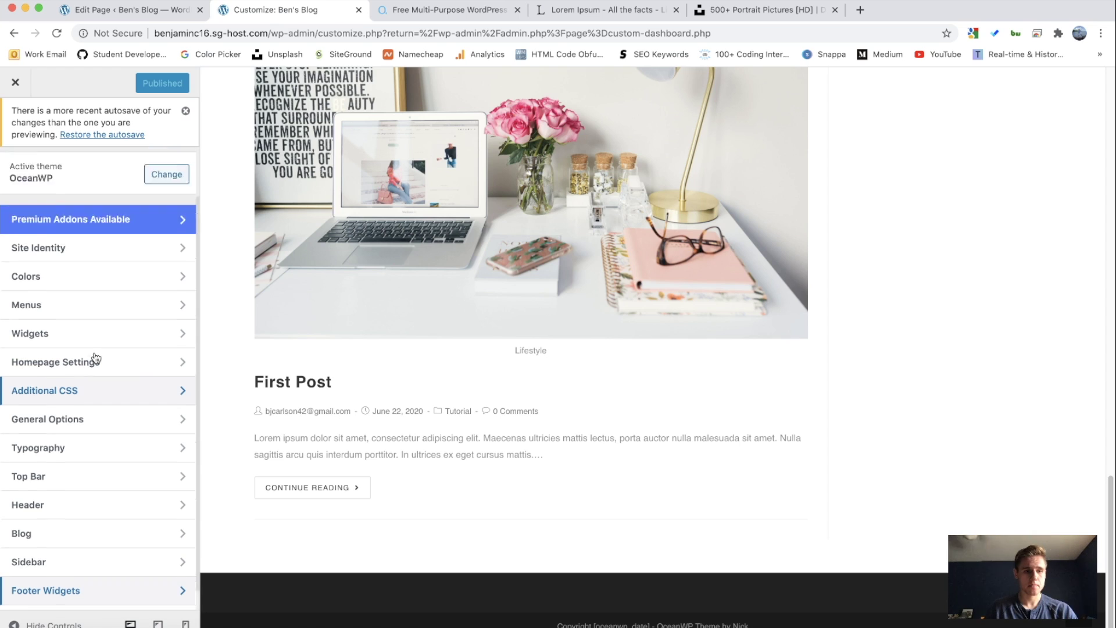